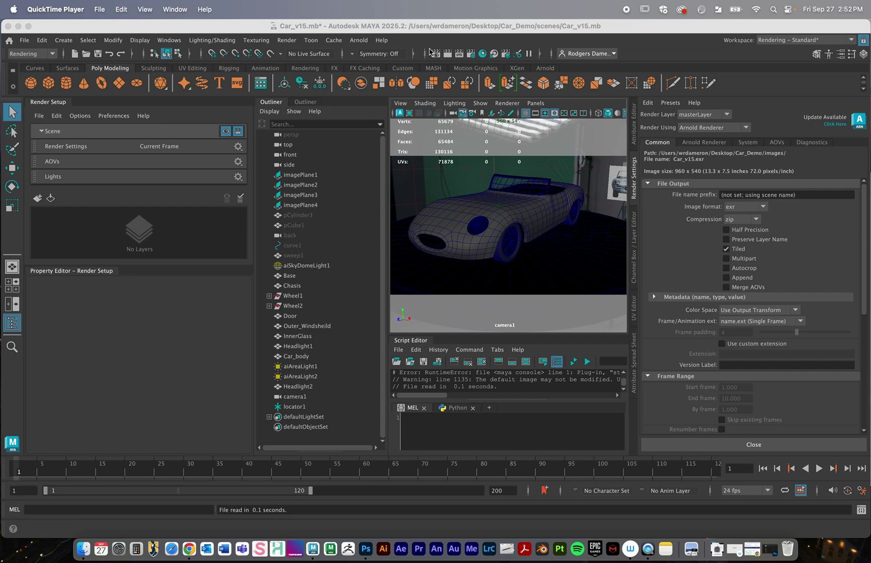
- Open Arnold RenderView to render the car through cameraShape1, and move the render window out of the way
left_click(358, 41)
left_click(369, 60)
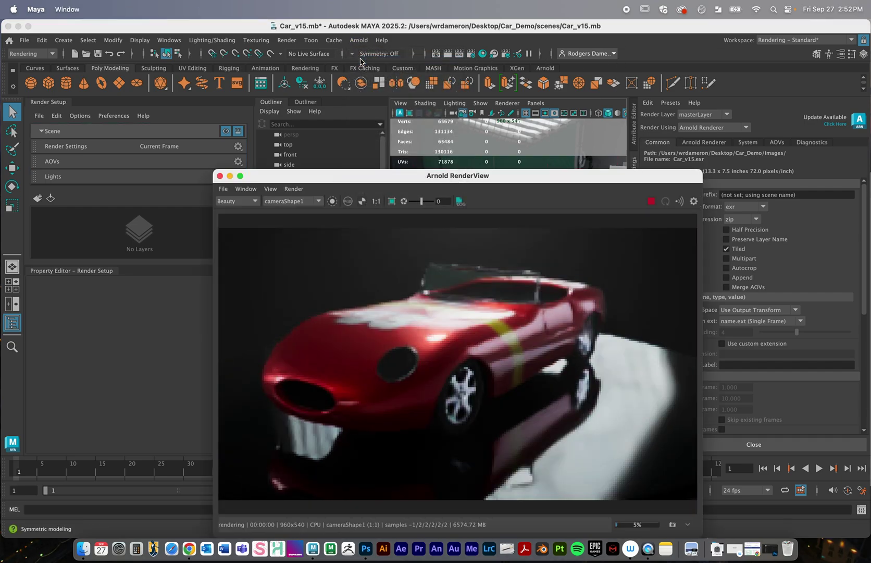
left_click_drag(339, 177, 205, 135)
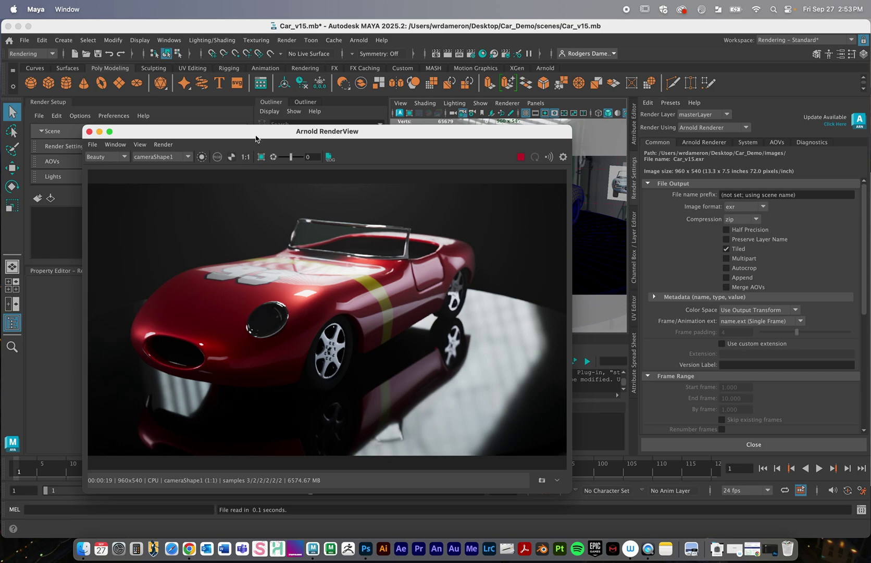
left_click_drag(258, 133, 121, 479)
left_click(786, 42)
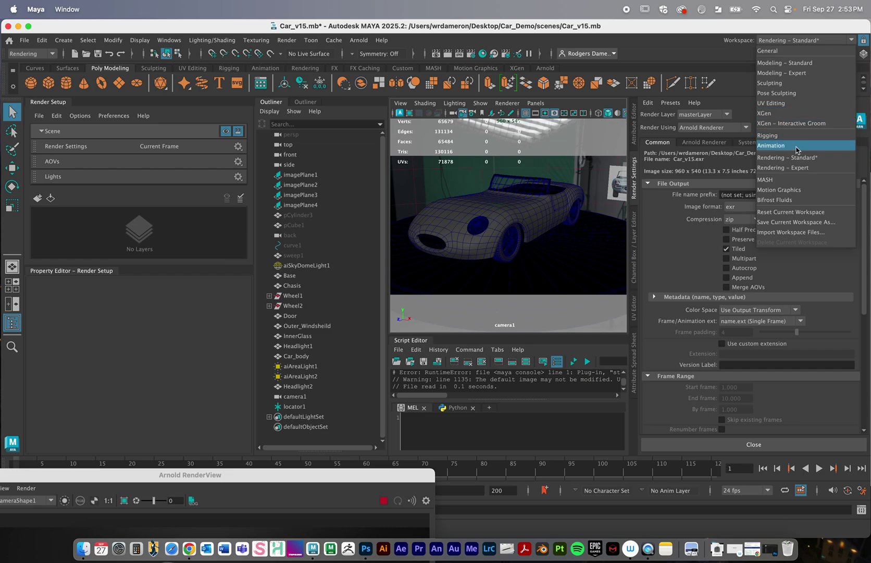
left_click(696, 47)
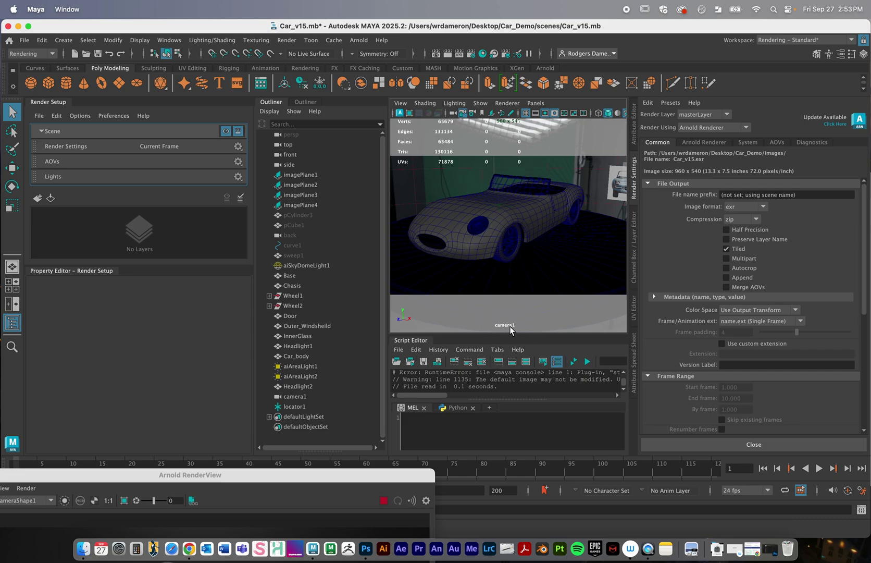
left_click(461, 113)
left_click(174, 41)
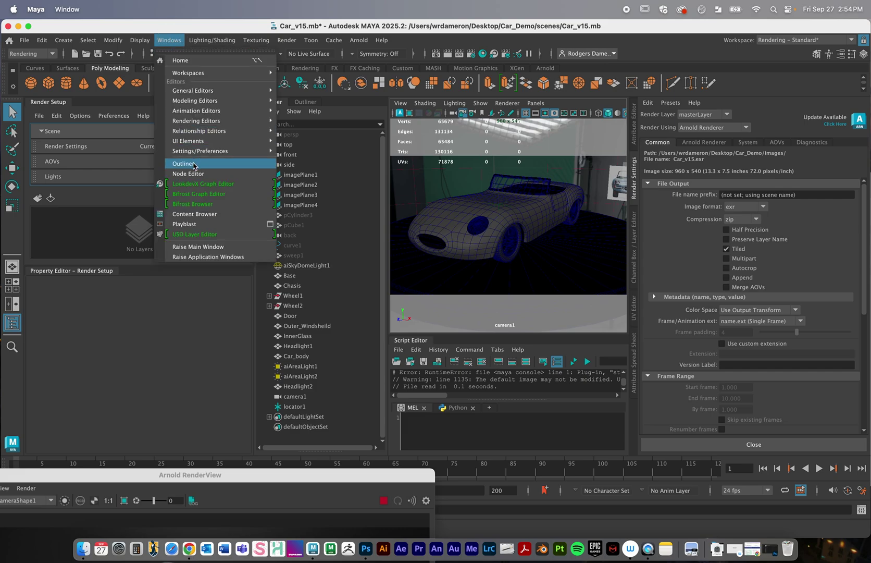
left_click(168, 324)
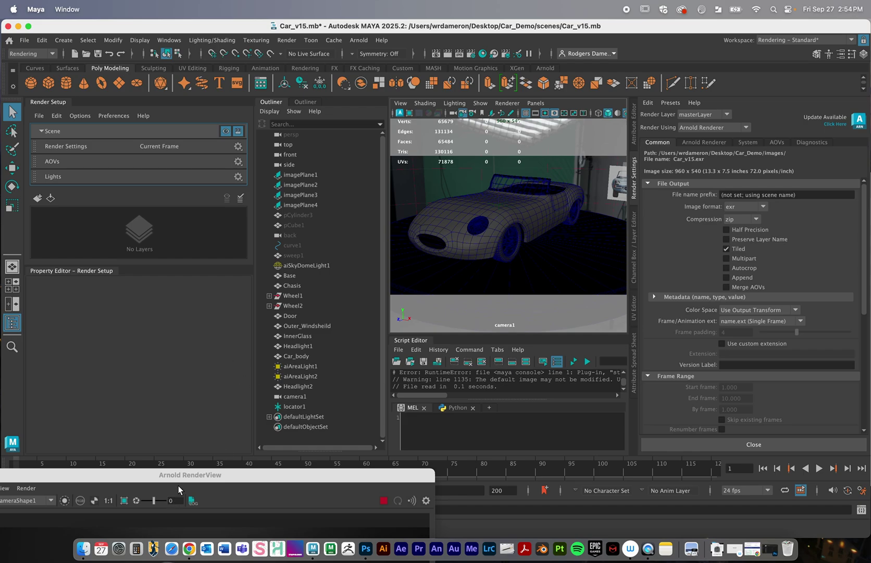
- Bring the render window back into view and set the output file name prefix to CarDemo and image format to tif
left_click_drag(180, 480, 203, 128)
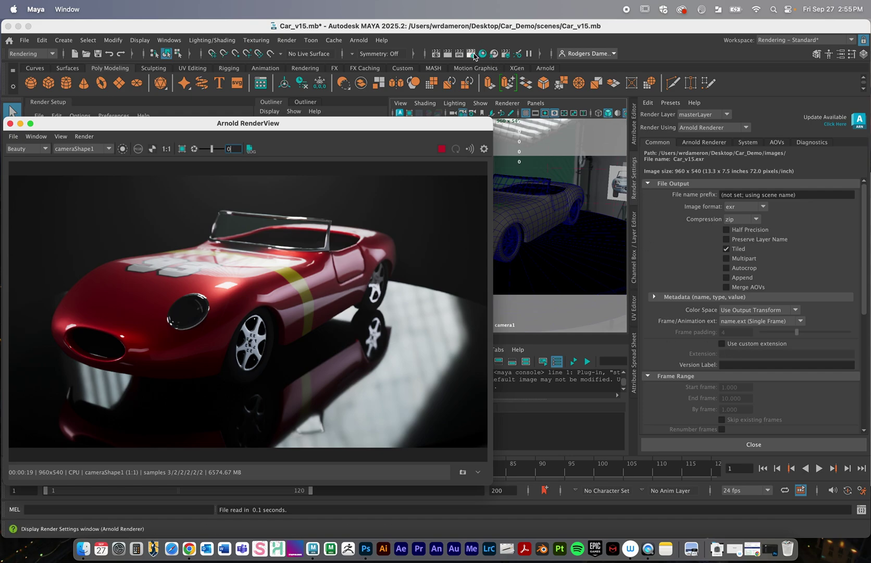
left_click(849, 207)
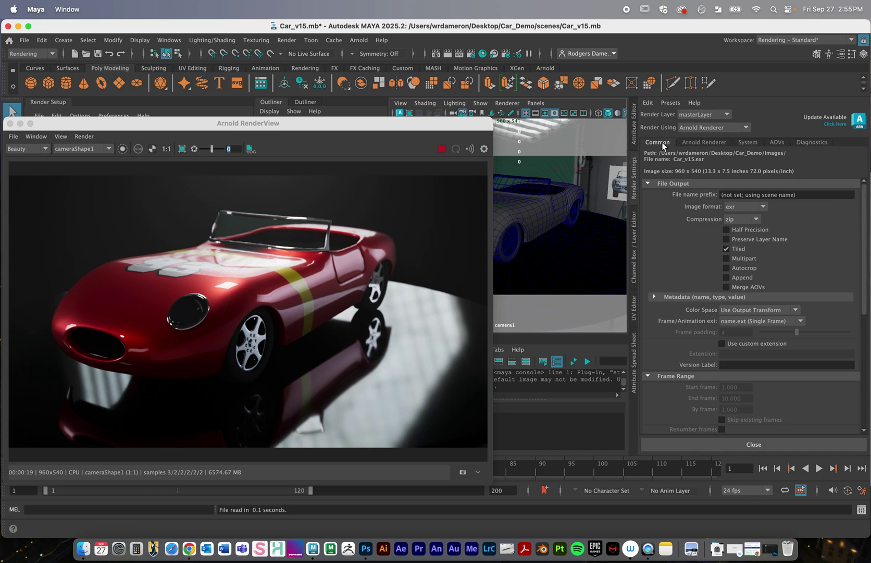
triple_click(774, 195)
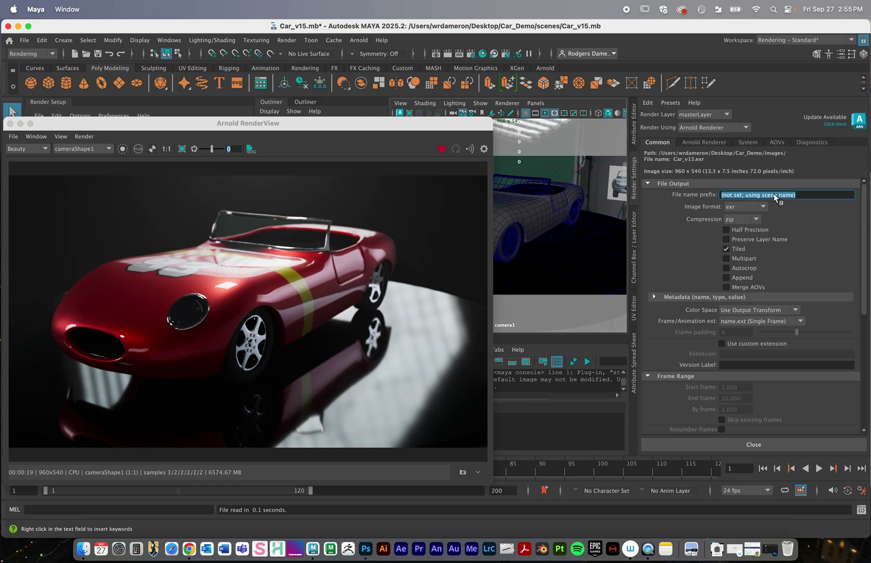
type("CarDemo")
key("Return")
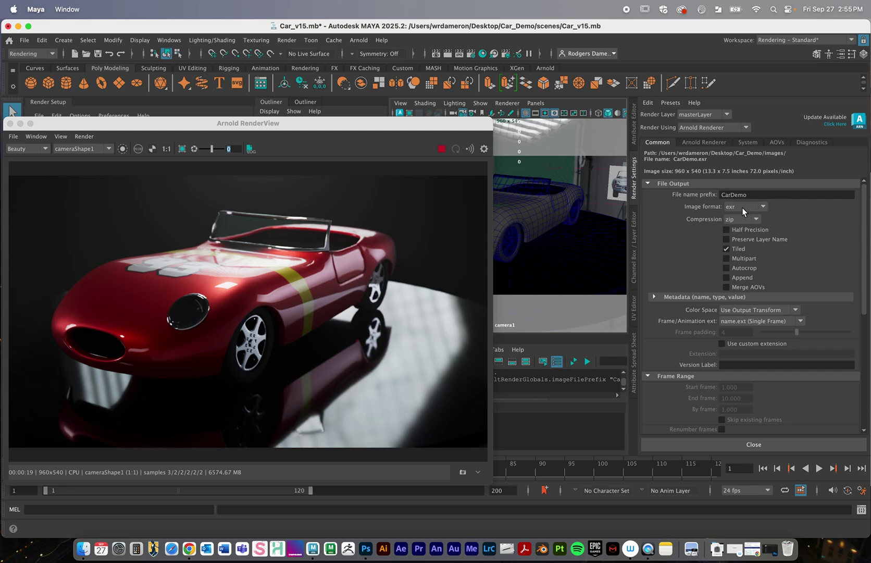
left_click(764, 208)
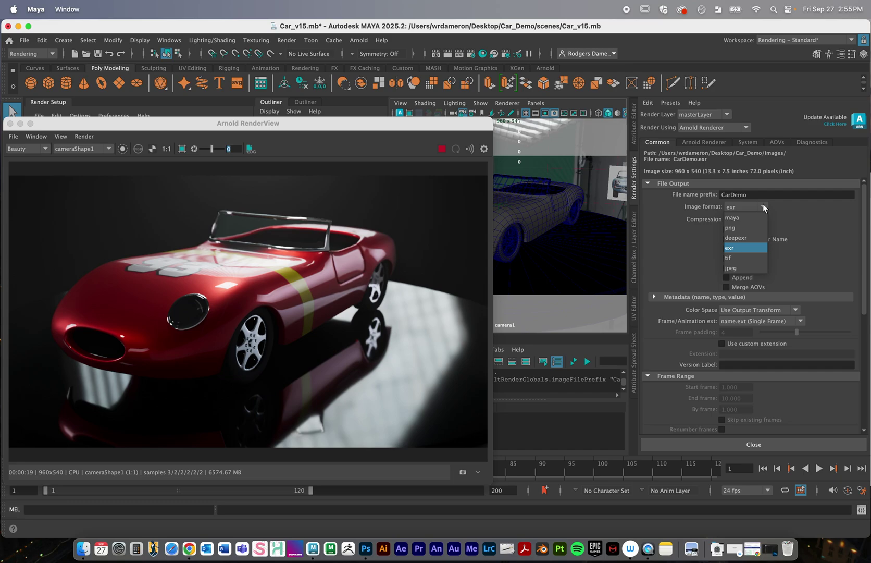
left_click(753, 257)
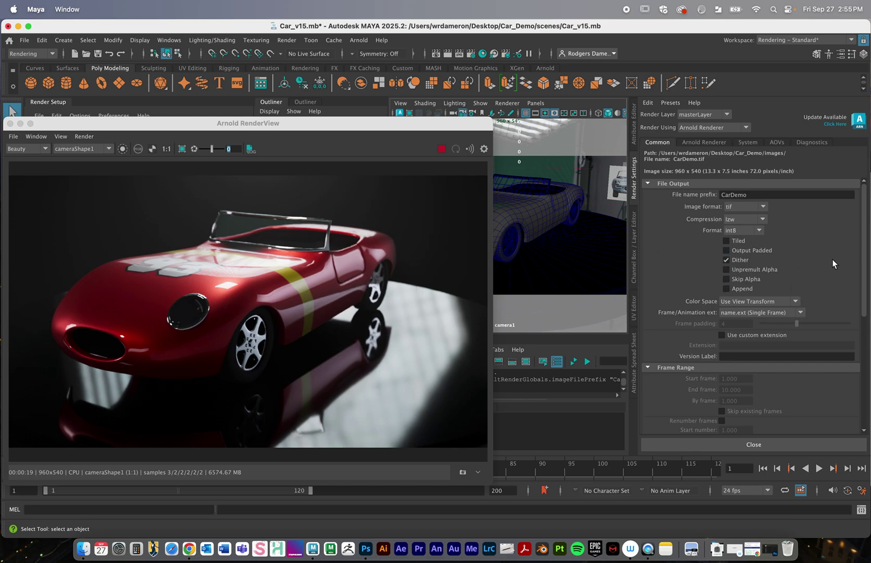
- Set the renderable camera to camera1 in the common render settings
left_click_drag(865, 252, 865, 343)
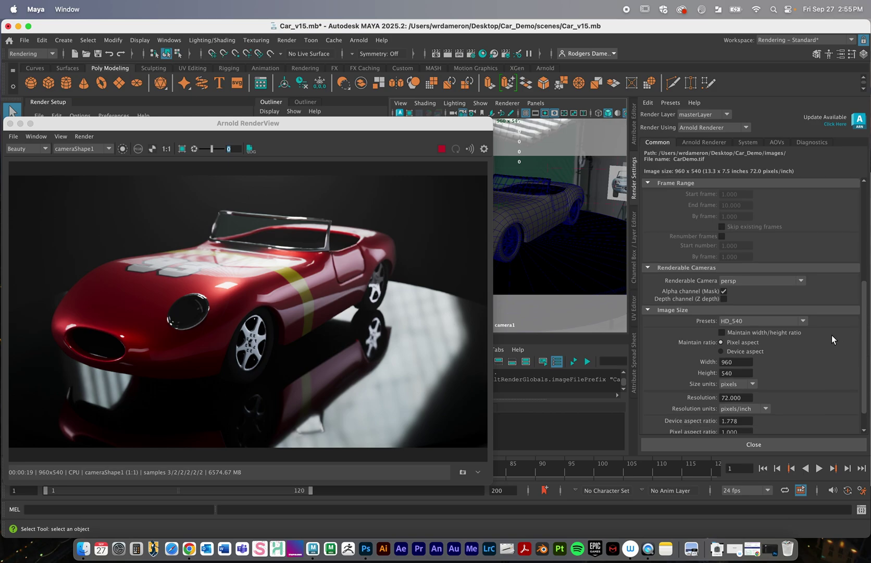
left_click(750, 281)
left_click(752, 301)
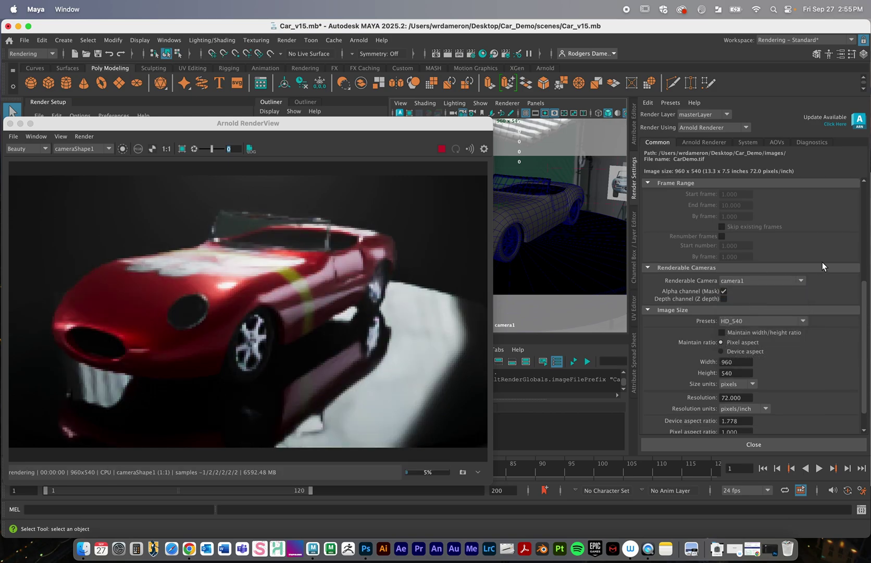
- Examine the image size presets and the width and height settings of the render
left_click_drag(867, 301, 869, 336)
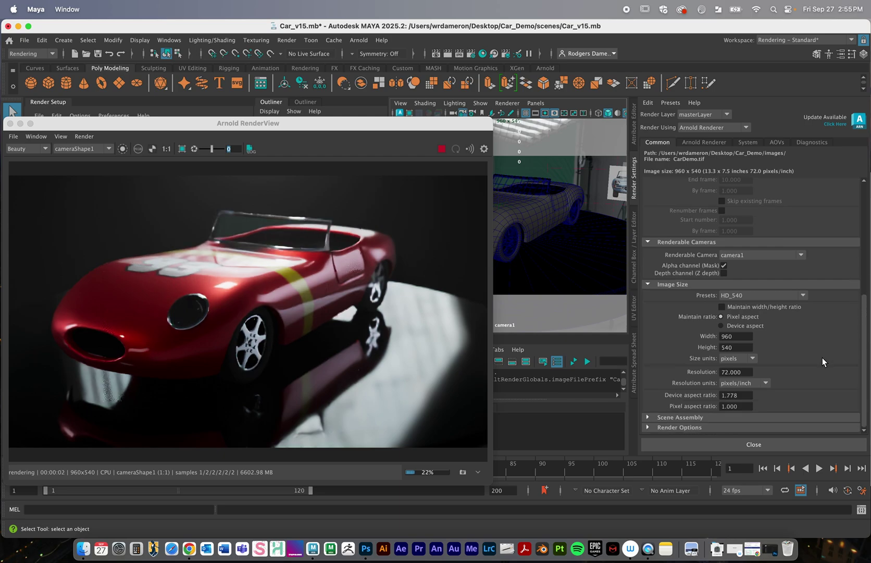
left_click(761, 295)
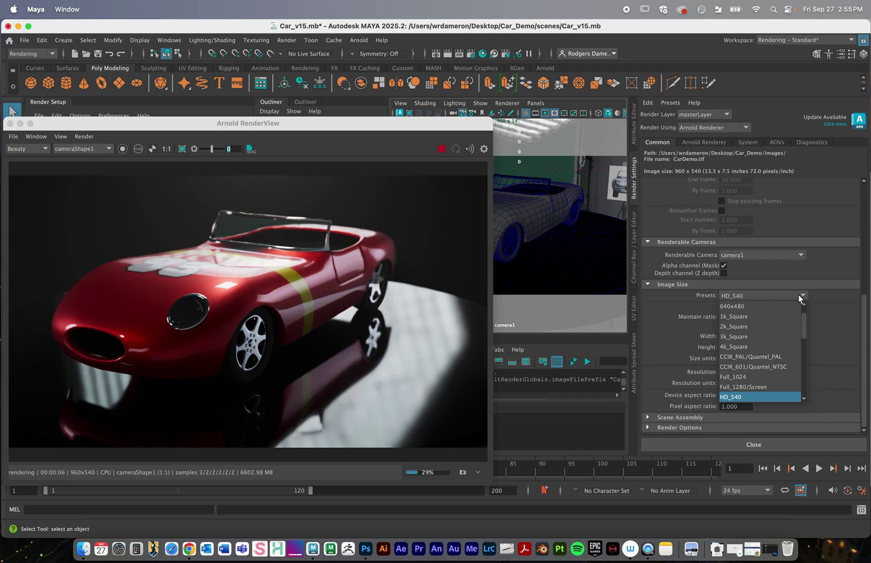
left_click_drag(805, 322, 805, 310)
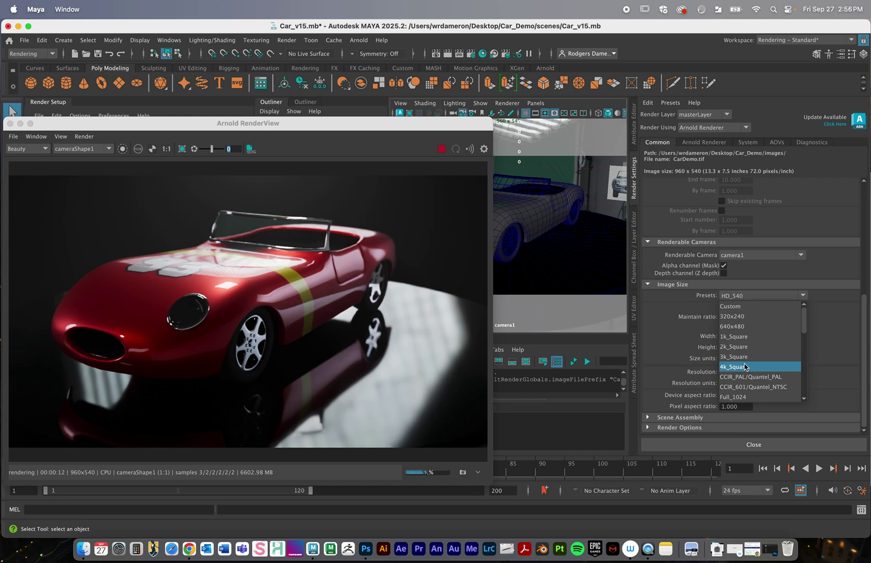
left_click(813, 329)
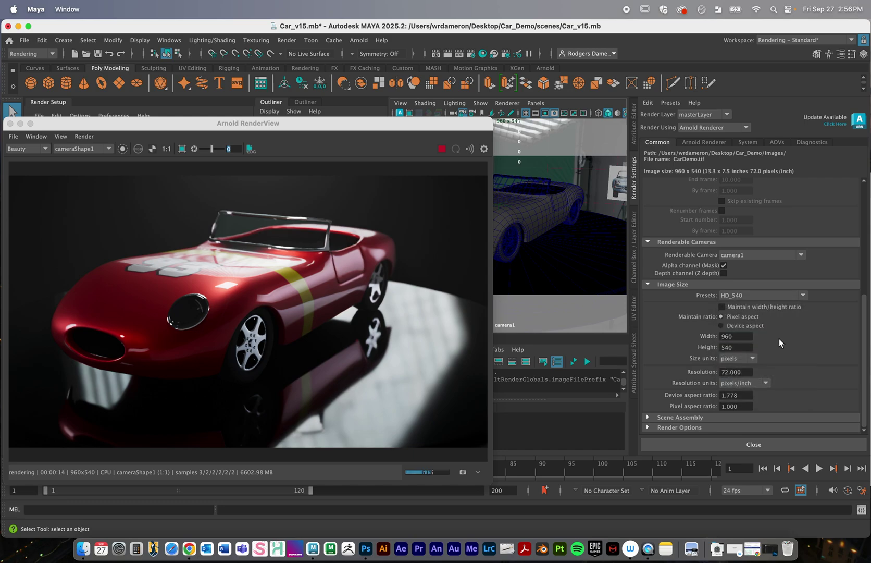
left_click_drag(742, 338, 713, 346)
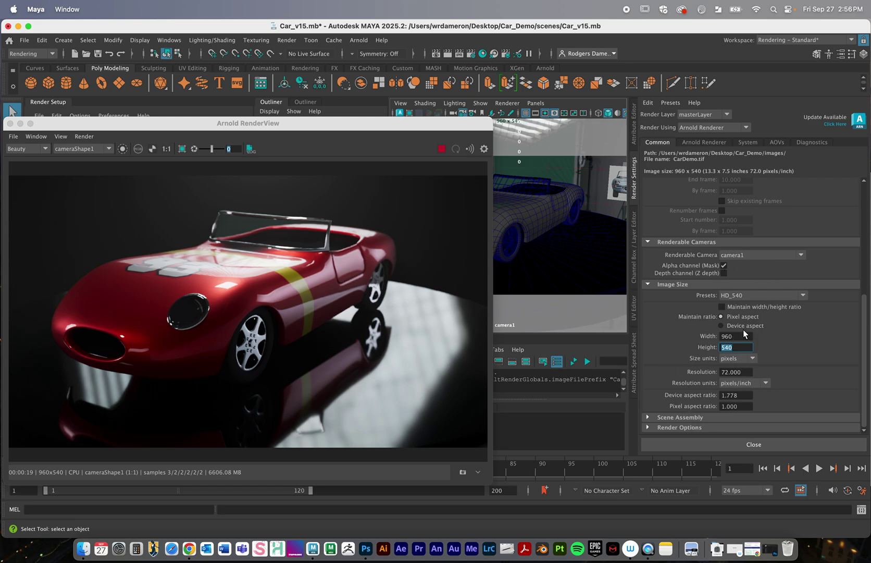
left_click_drag(745, 335, 712, 337)
left_click(769, 294)
left_click(818, 330)
left_click_drag(864, 313, 863, 315)
- Disable and re-enable the defaultArnoldDenoiser imager to compare the render with and without denoising
left_click(696, 142)
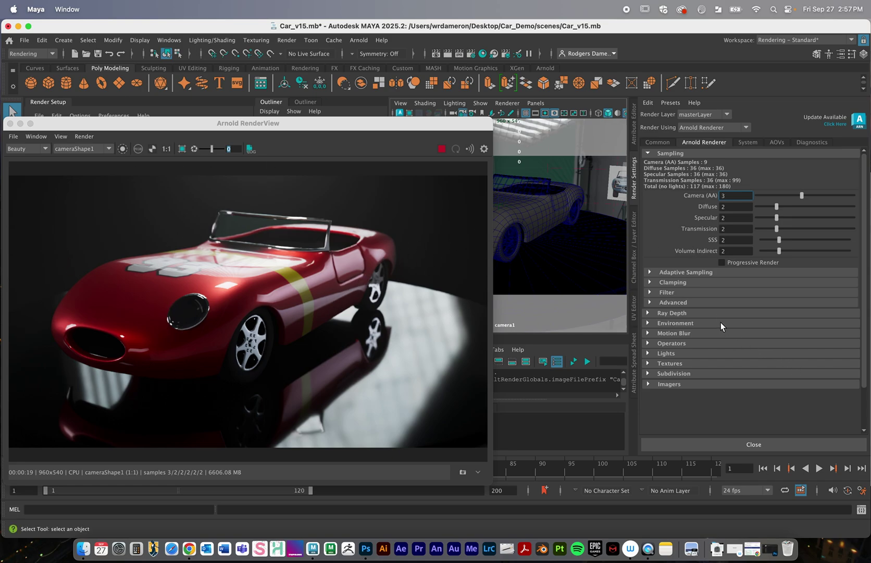
left_click(648, 384)
scroll(860, 347, "down", 2)
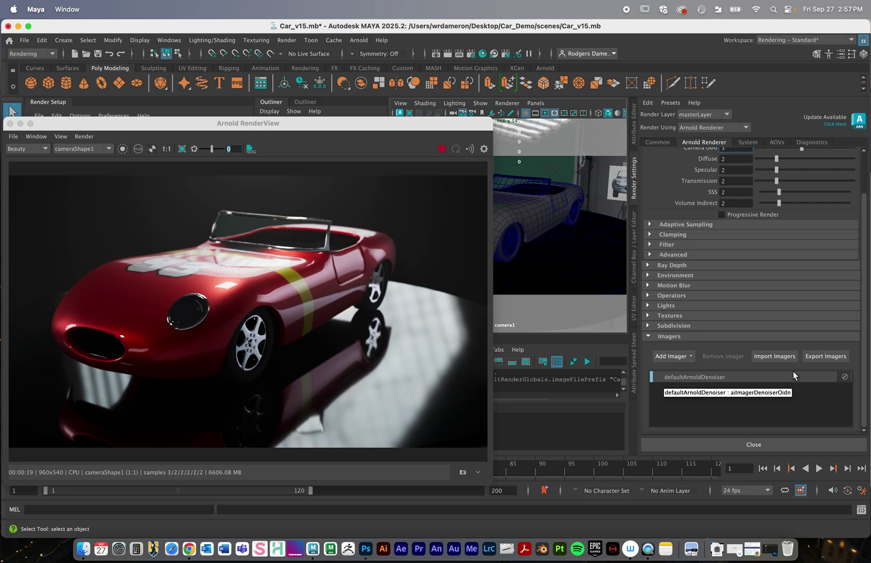
left_click(846, 377)
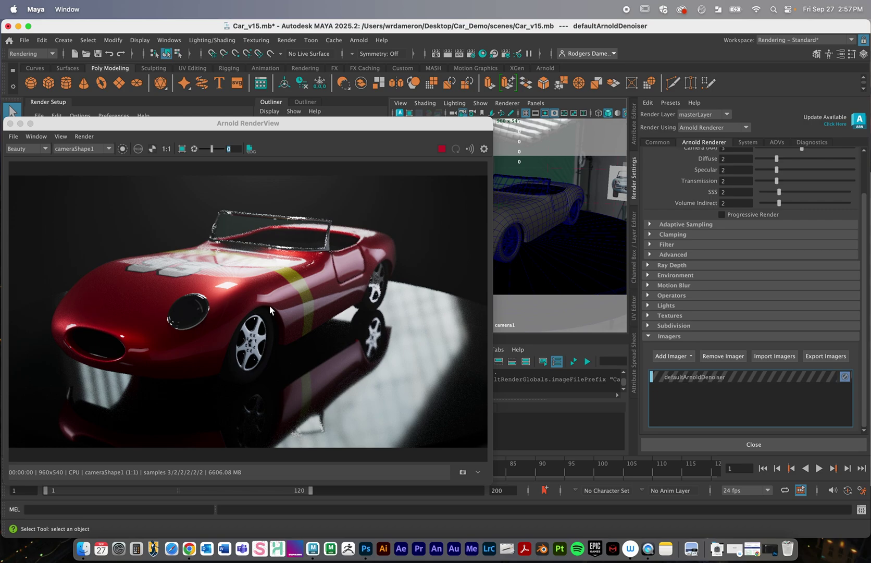
left_click(775, 380)
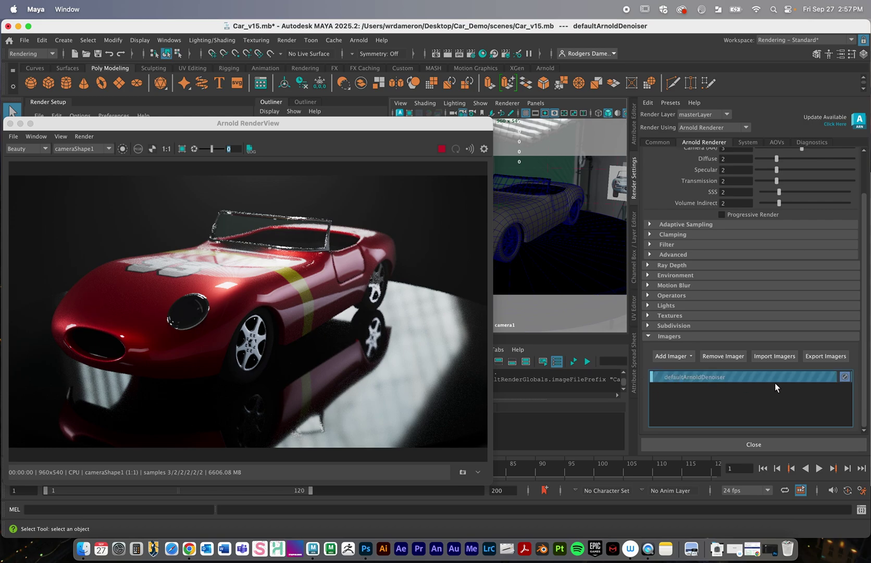
left_click(845, 377)
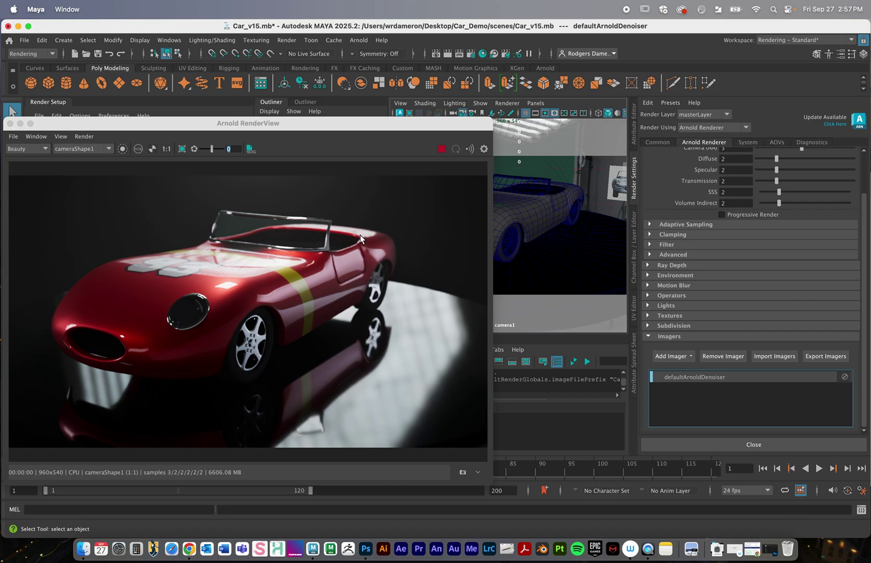
left_click(792, 378)
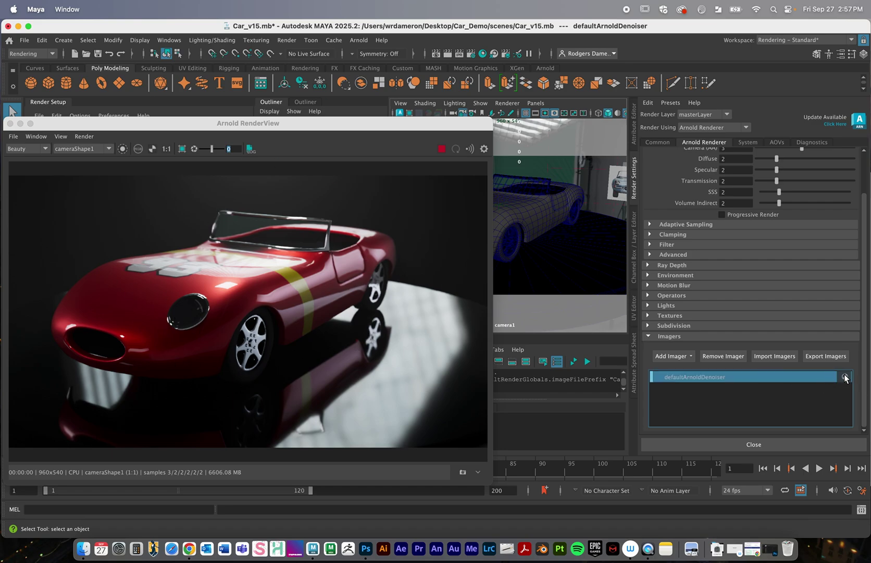
- Check which imager types can be added, and disable the defaultArnoldDenoiser imager
left_click(682, 357)
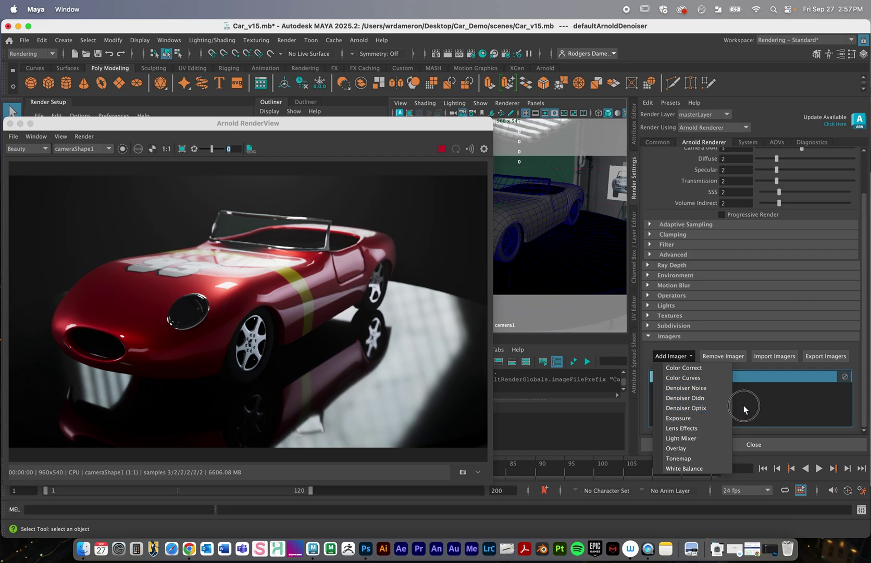
left_click(784, 414)
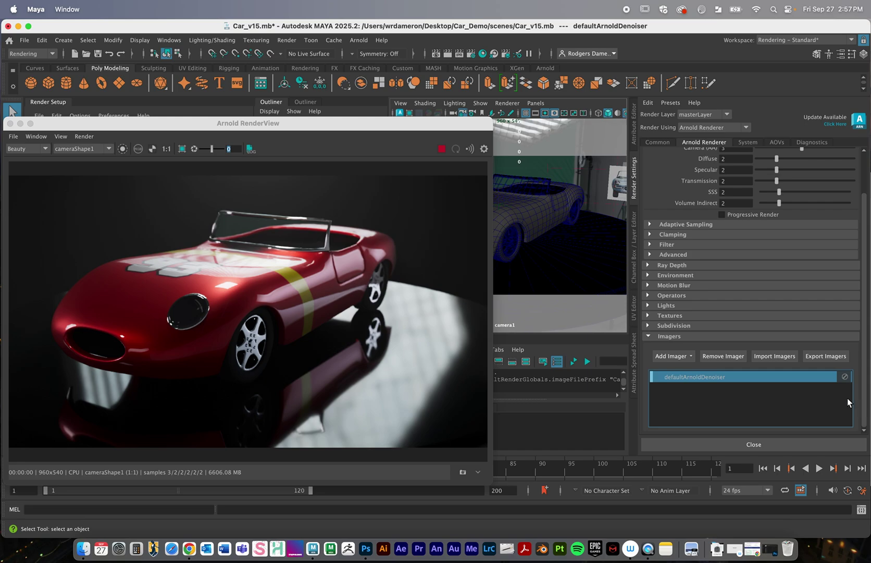
left_click(845, 376)
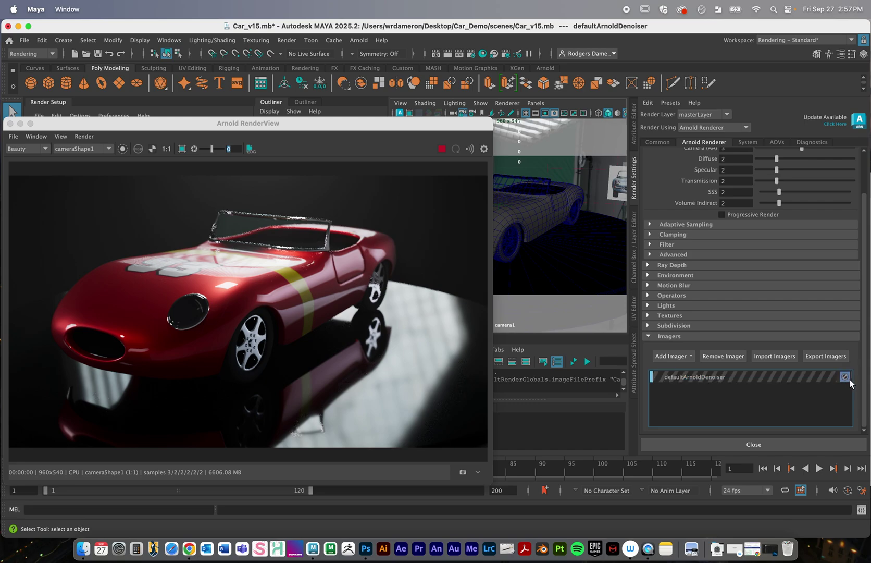
- Test the render with Camera (AA) samples at 4, and set them back to 3
scroll(862, 321, "up", 3)
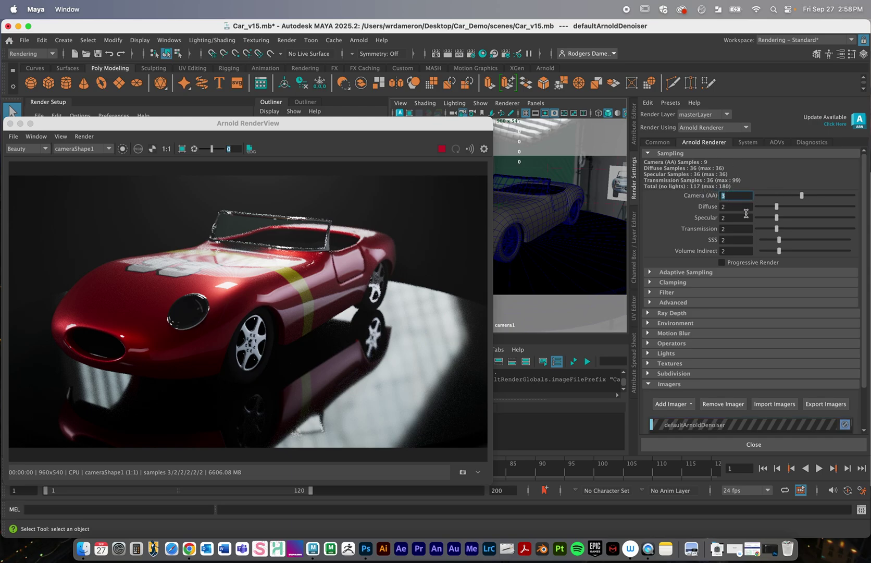
left_click_drag(802, 195, 809, 196)
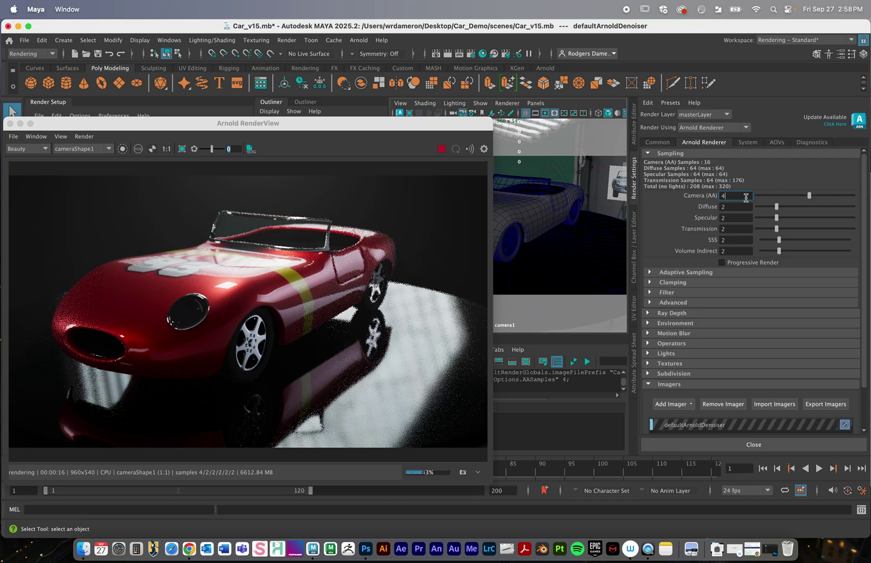
double_click(724, 195)
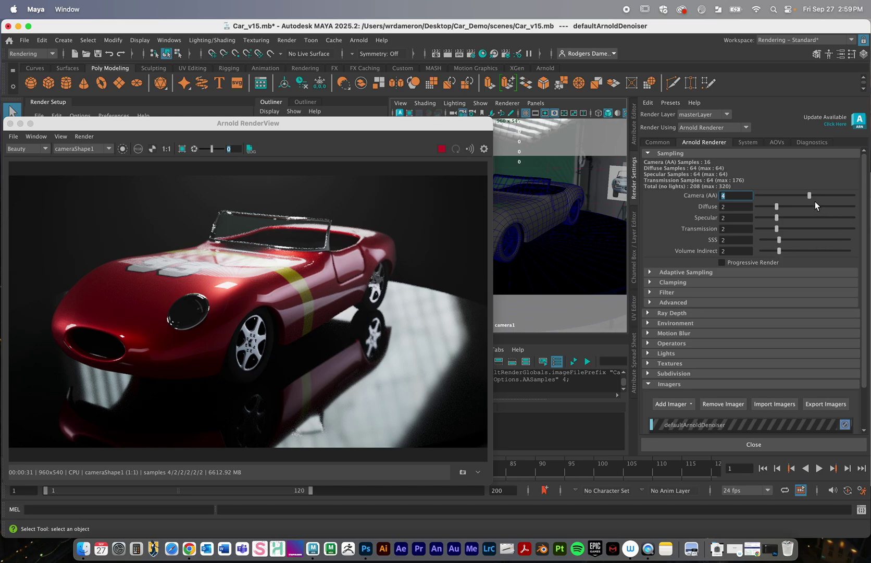
left_click_drag(809, 194, 802, 196)
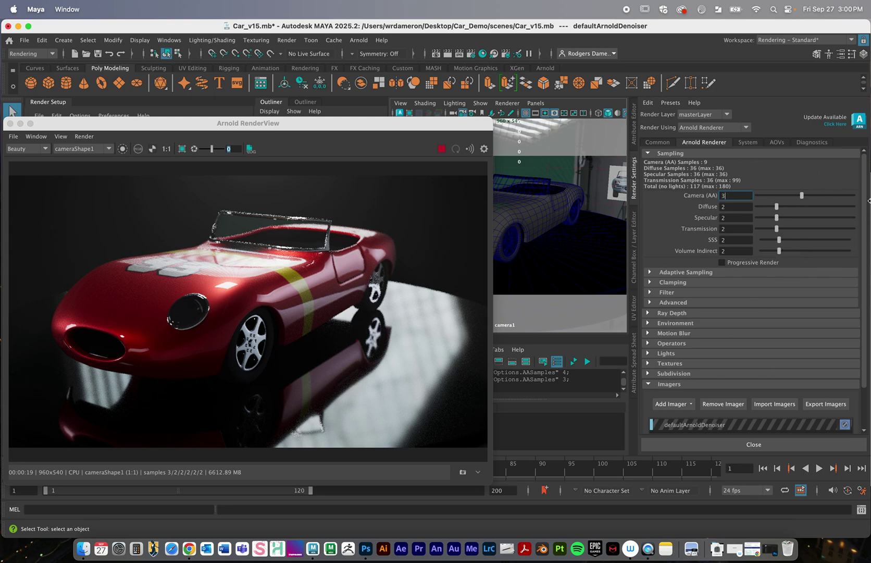
- Re-enable the defaultArnoldDenoiser imager, collapse the imager settings and return to the common render settings
left_click_drag(864, 196, 862, 241)
left_click(846, 379)
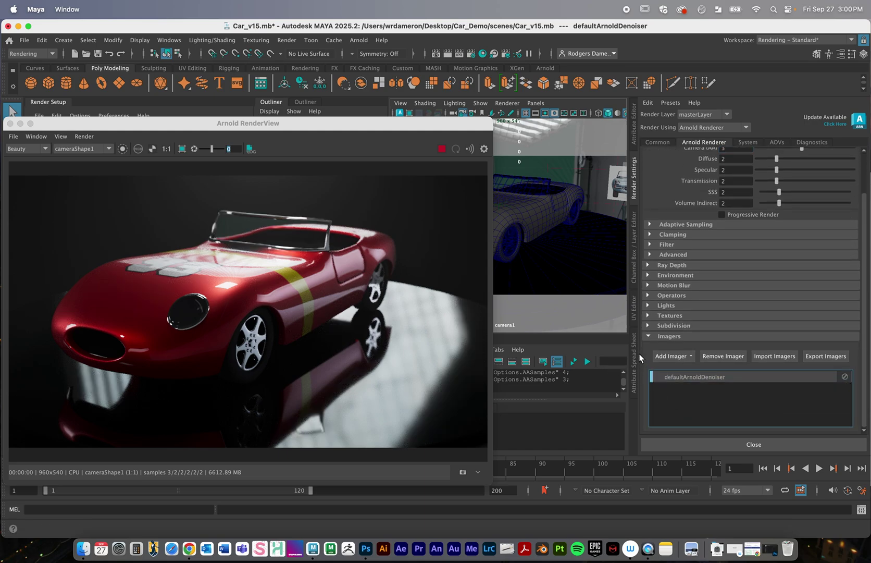
left_click(647, 337)
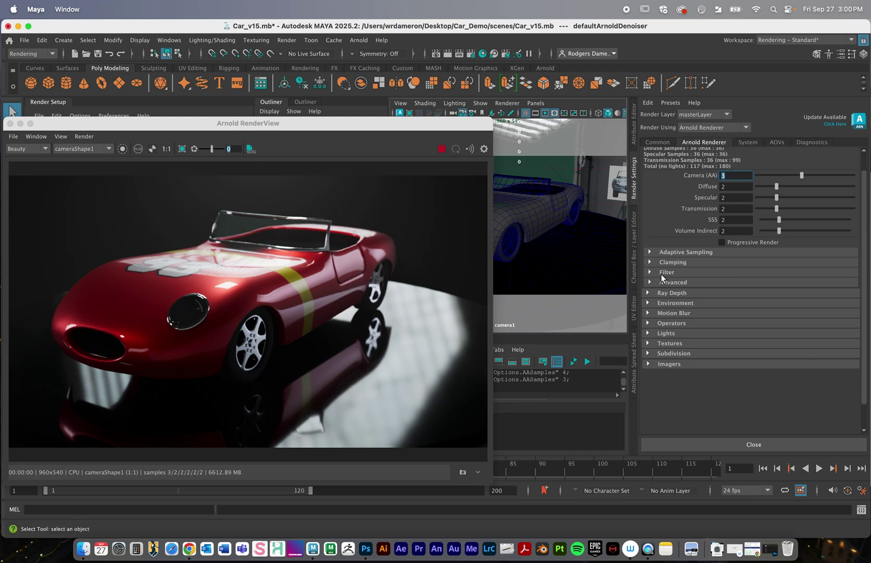
left_click(663, 145)
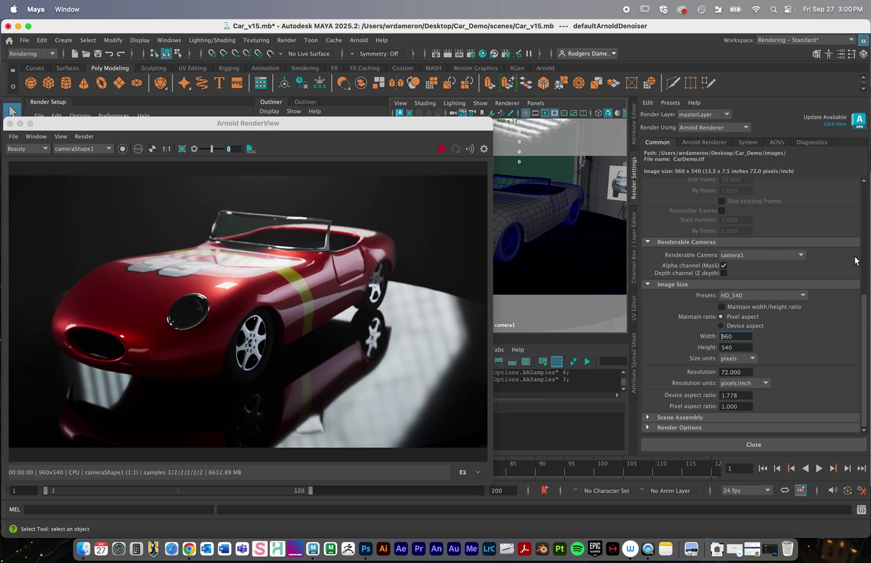
- Review the file output settings and check the project folder choices in the Set Project dialog without choosing one
left_click_drag(866, 302, 863, 216)
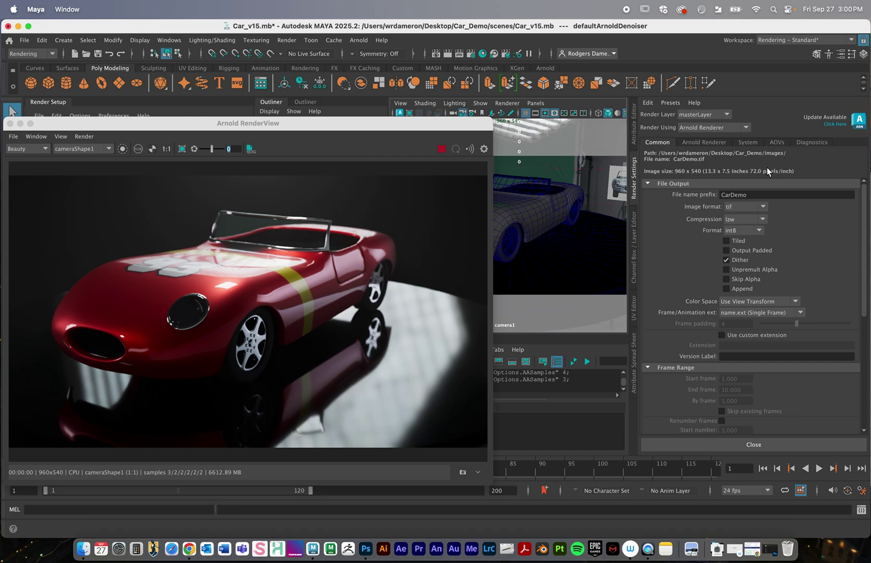
left_click(25, 41)
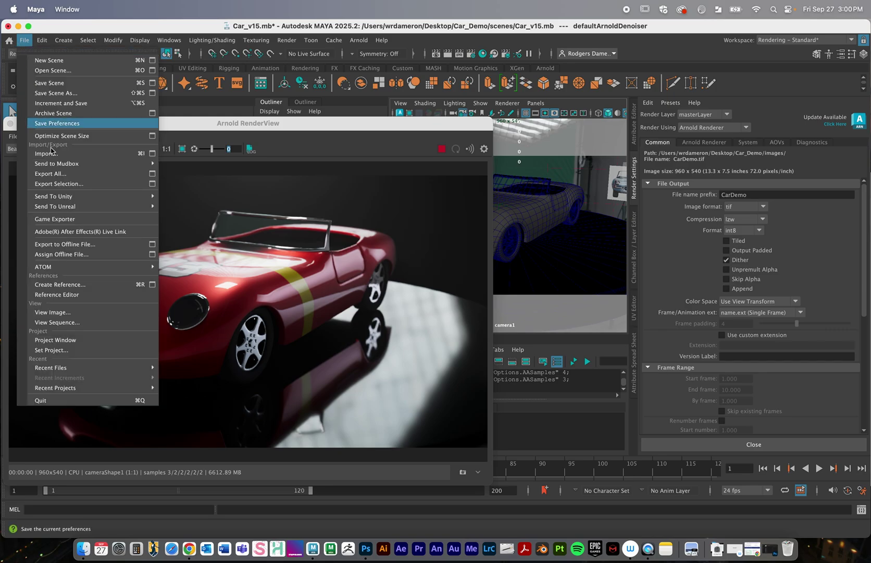
left_click(110, 352)
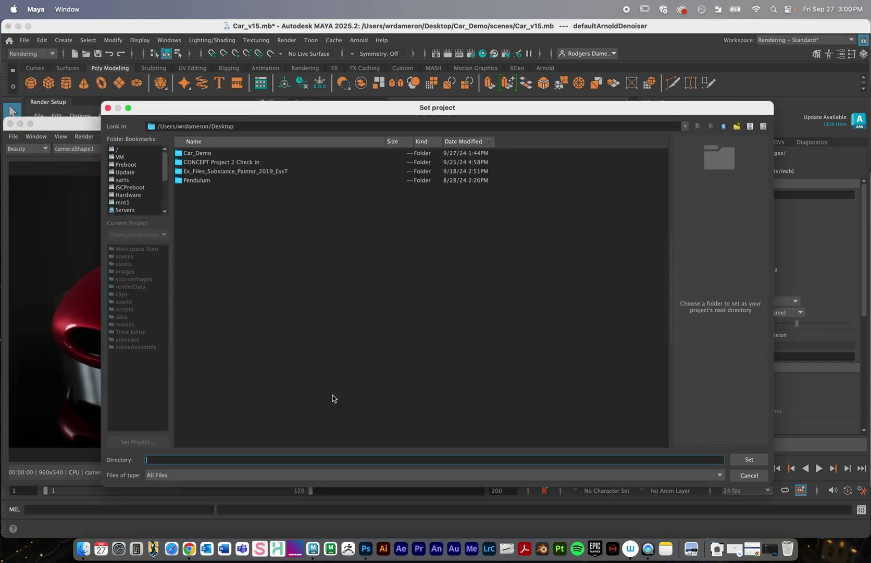
left_click(746, 473)
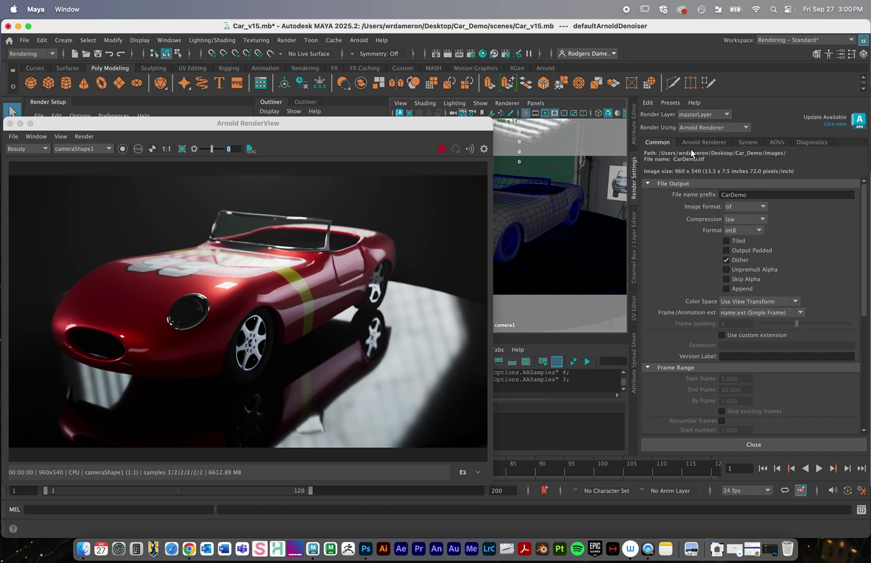
- Move the Arnold RenderView window aside to uncover the Render Setup, Outliner and viewport, and locate the Batch Render command
left_click_drag(251, 127, 577, 271)
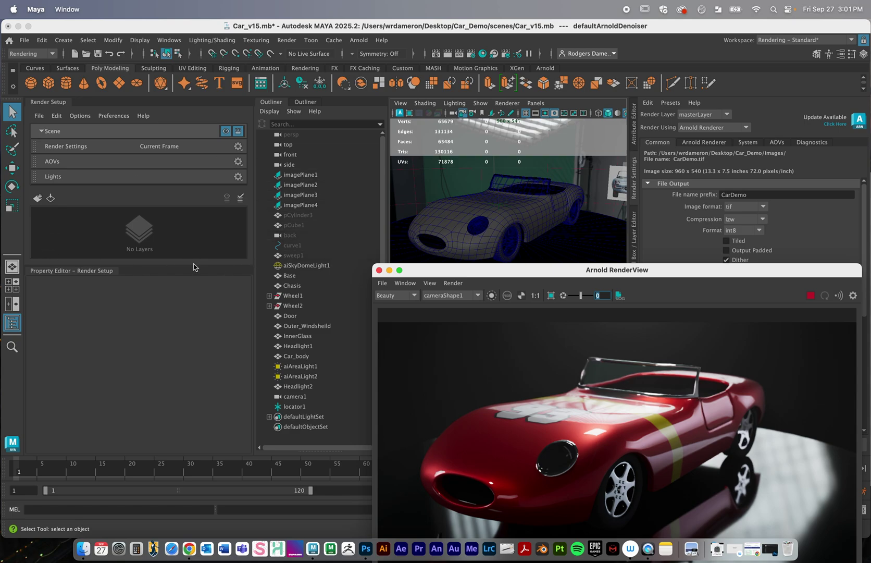
left_click_drag(447, 275, 282, 189)
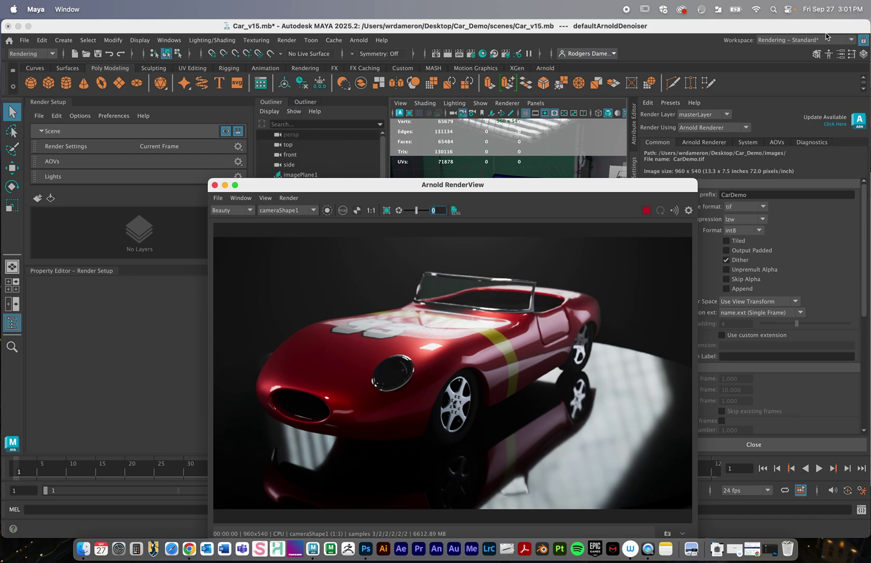
left_click(284, 41)
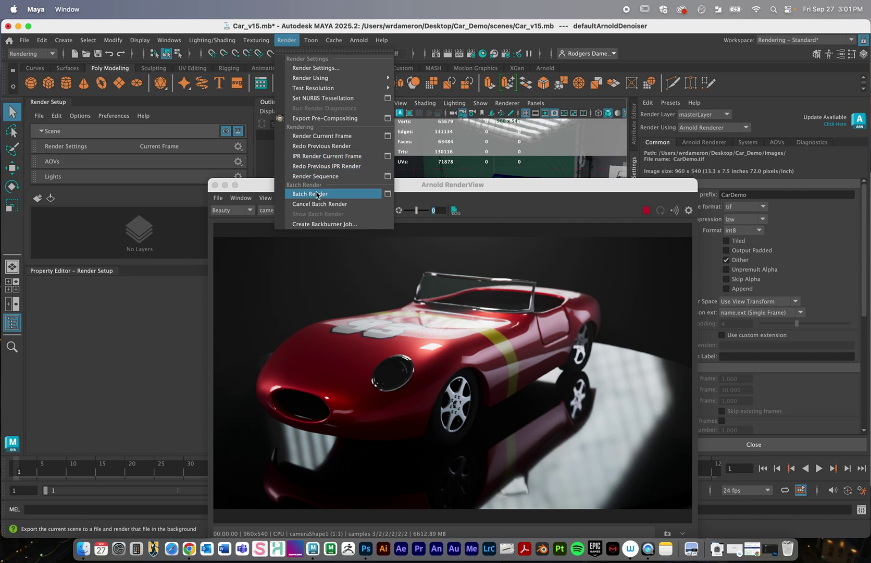
left_click(260, 189)
left_click_drag(260, 188, 203, 52)
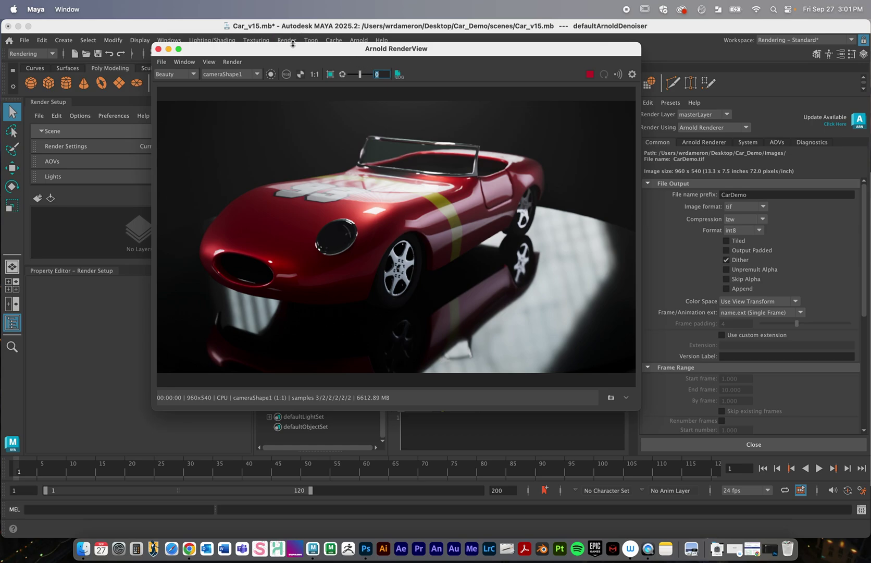
left_click_drag(294, 49, 1, 371)
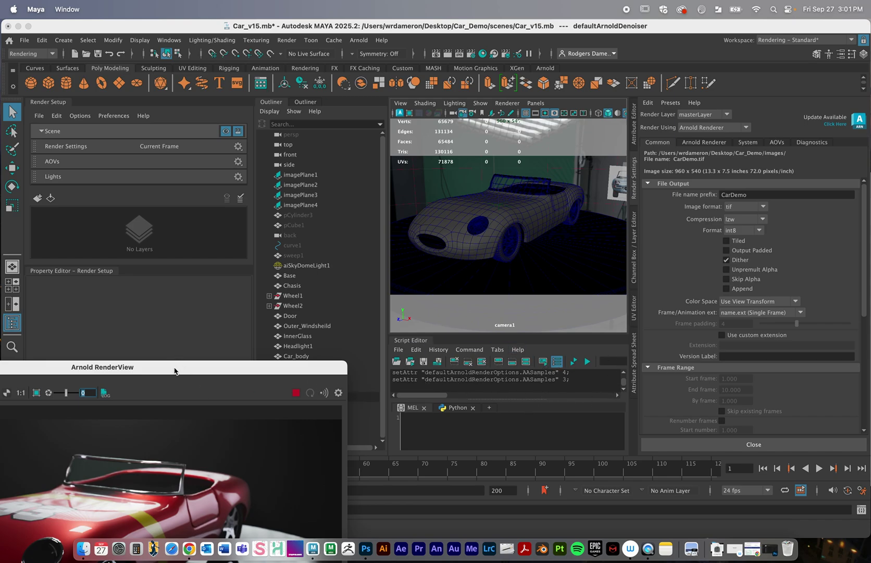
left_click_drag(176, 368, 401, 366)
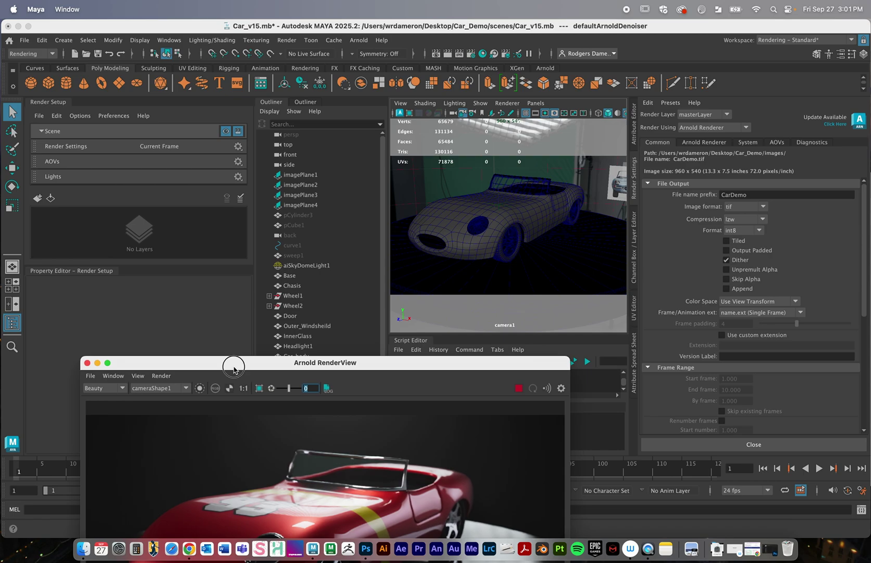
left_click_drag(235, 365, 133, 424)
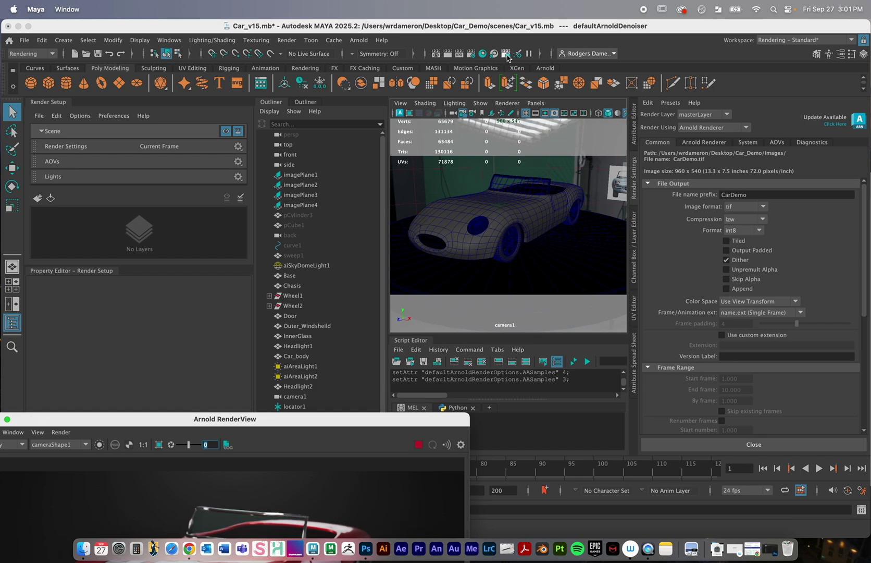
- Collapse the Scene settings in Render Setup, create a render layer and name it Color
left_click(41, 130)
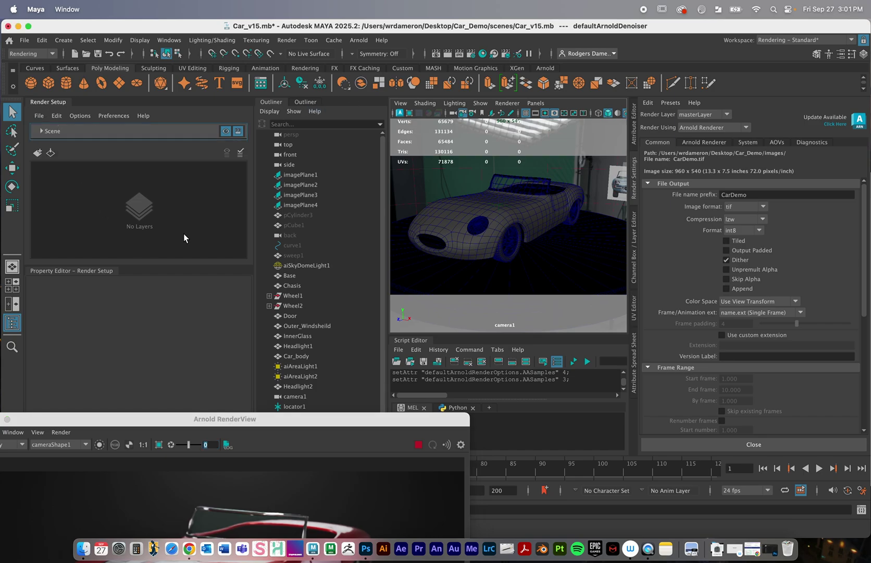
left_click(38, 153)
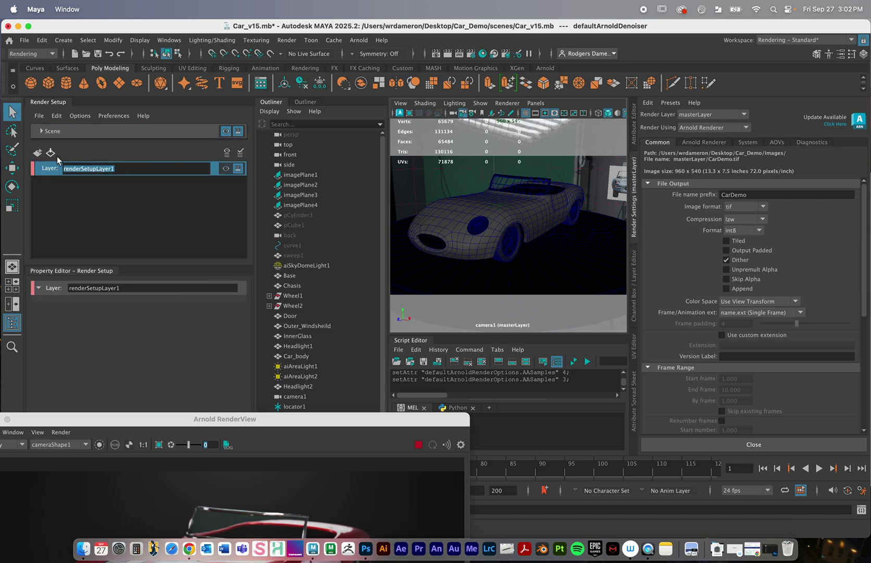
double_click(86, 169)
type("Color")
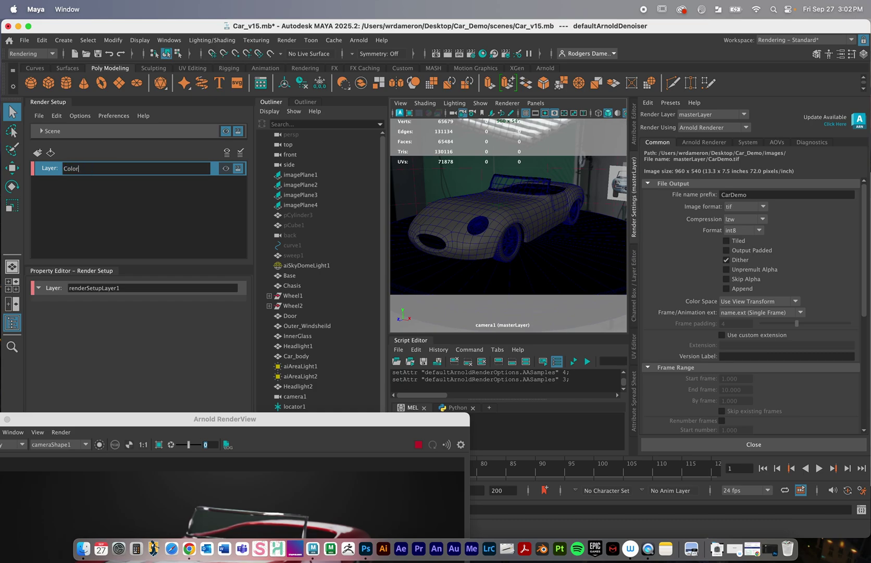
key("Return")
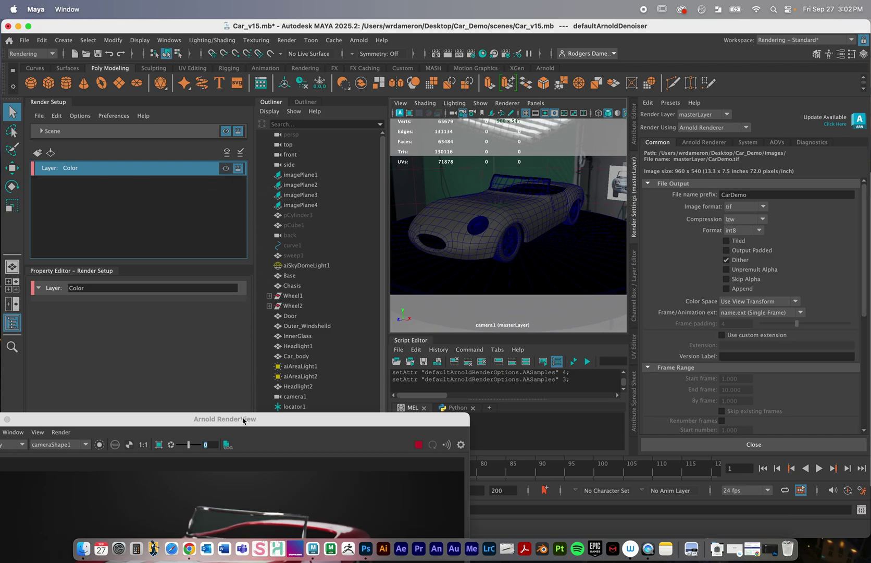
- Move the Arnold RenderView window clear of the Outliner list, and switch the Color layer's renderable state off and back on
left_click_drag(243, 420, 632, 113)
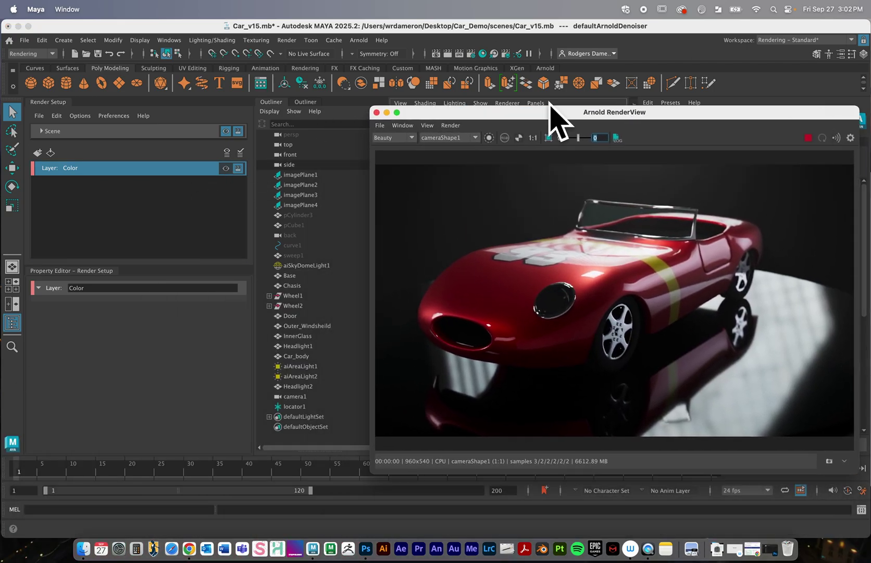
left_click_drag(523, 114, 715, 278)
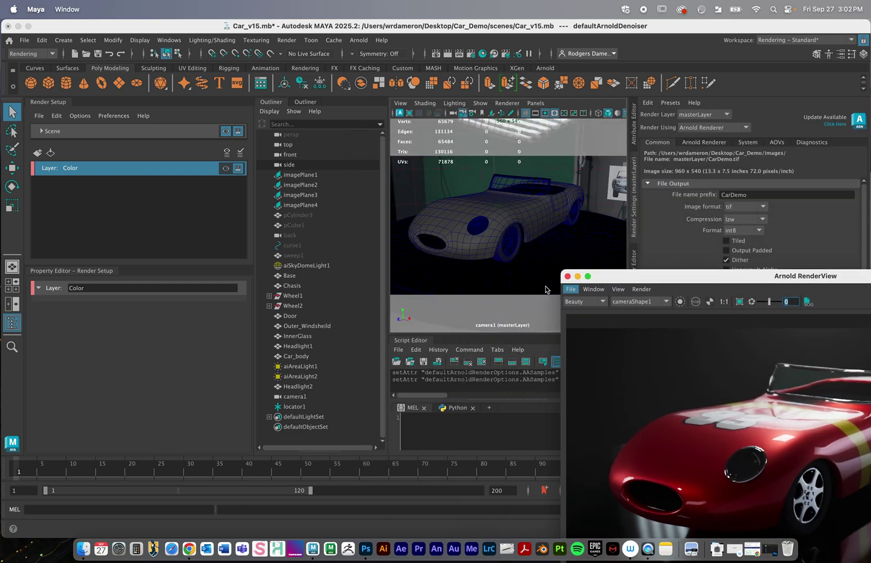
left_click_drag(647, 276, 437, 382)
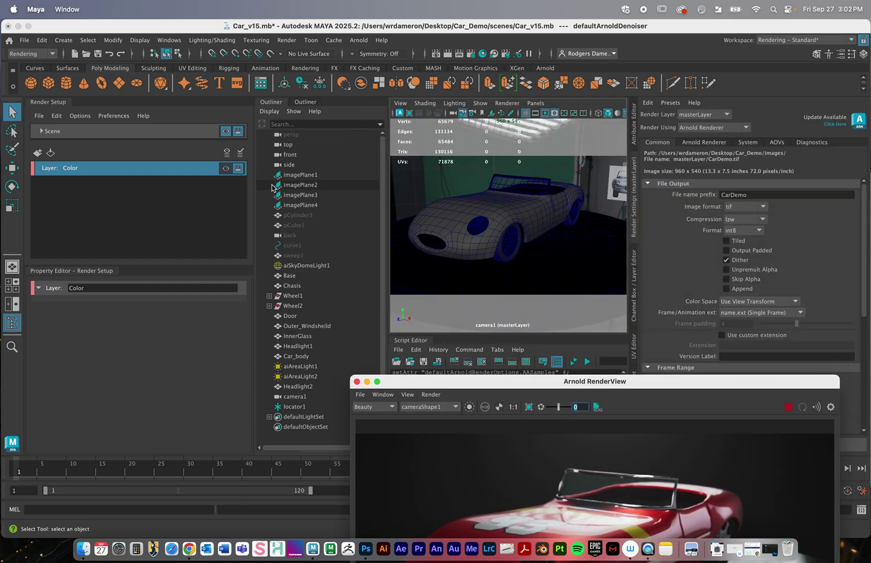
left_click(238, 171)
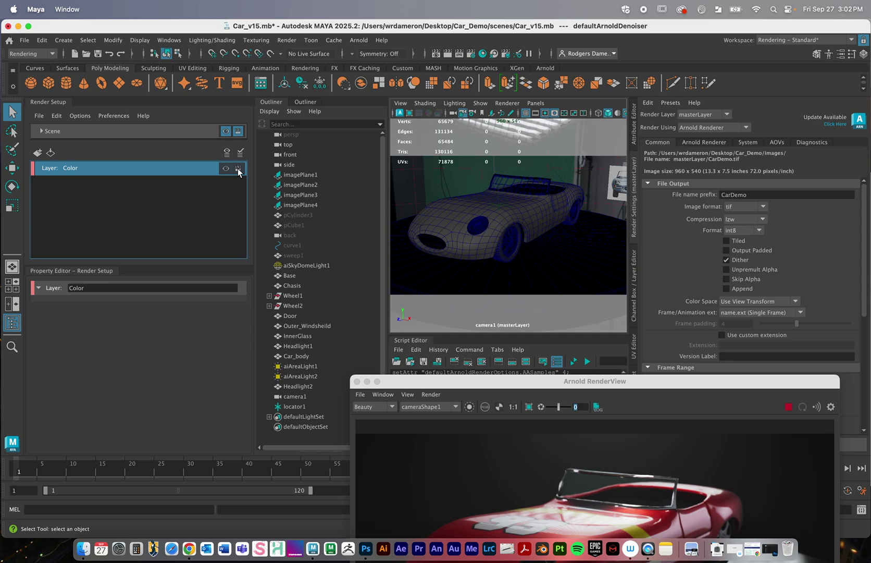
left_click(238, 169)
- Create a collection in the Color layer, add everything from imagePlane1 through defaultObjectSet to it, and collapse the layer
right_click(75, 167)
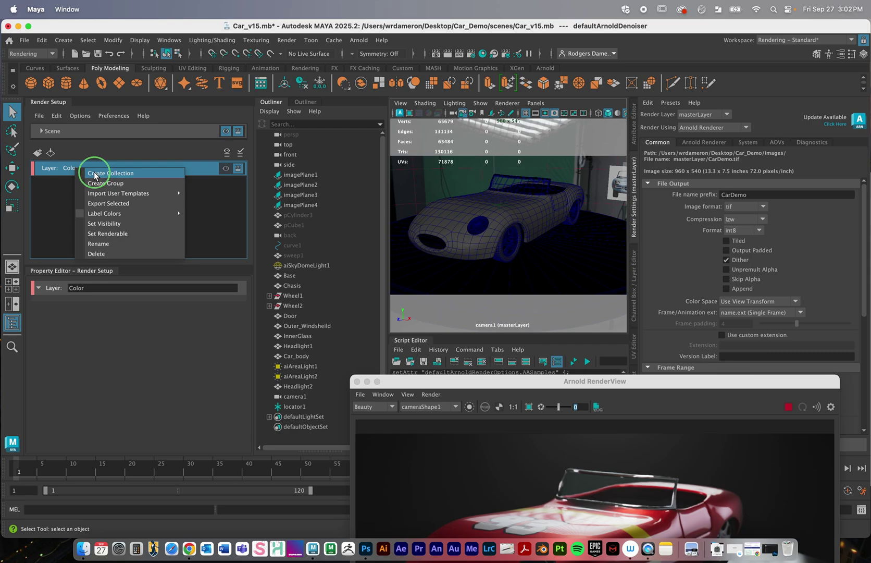
left_click(95, 175)
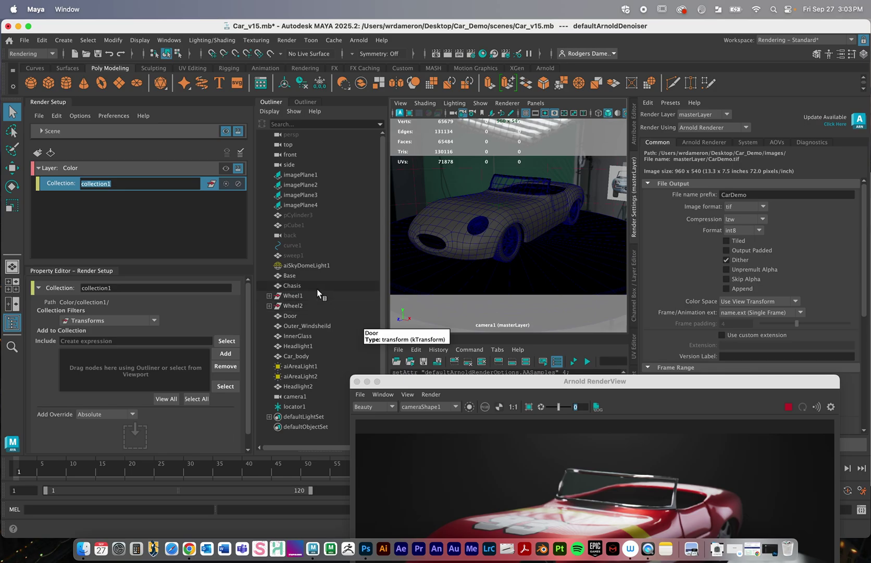
left_click(306, 279)
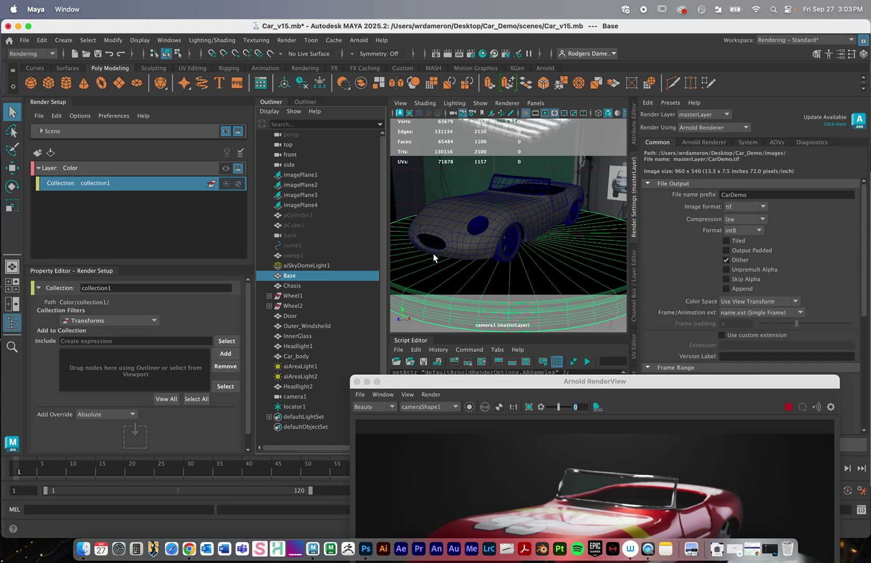
left_click(297, 172)
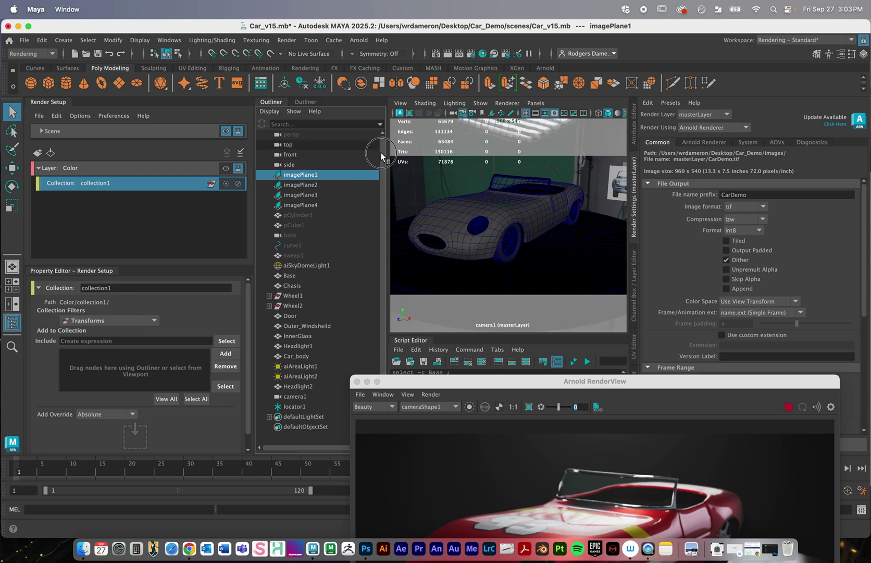
left_click(299, 426, "shift")
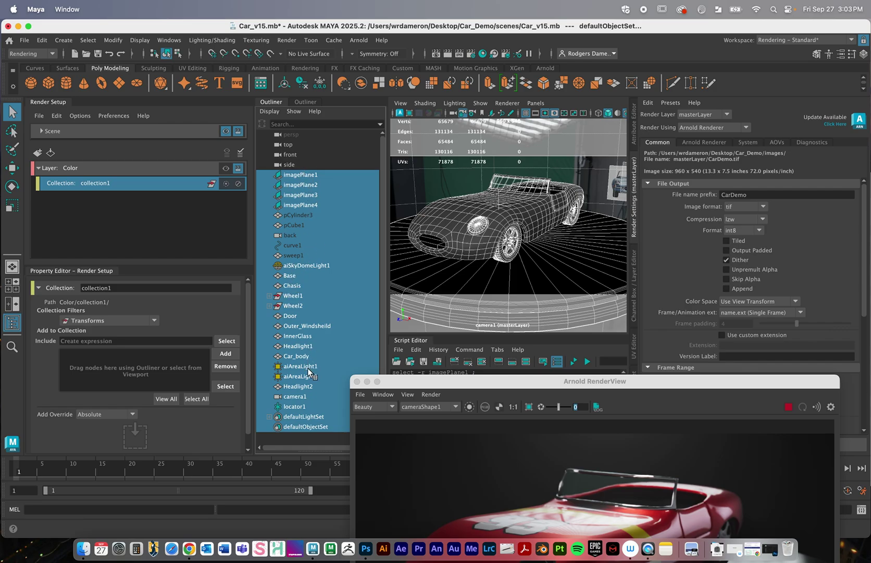
left_click(225, 354)
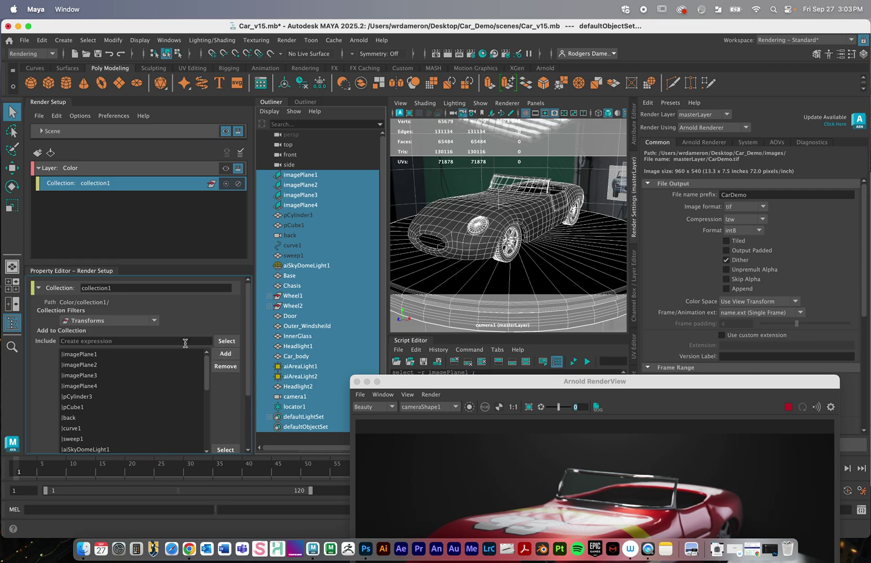
left_click(39, 168)
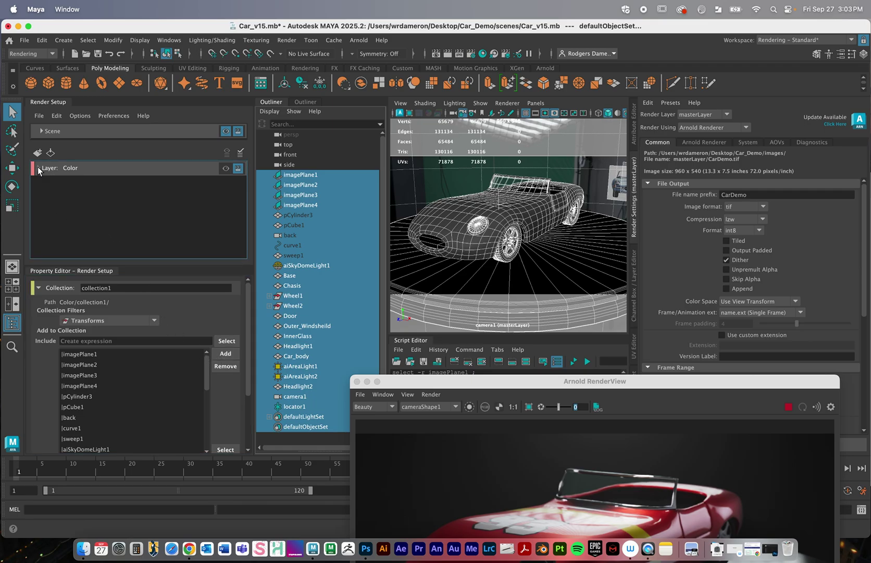
- Start a batch render of the scene and move the Arnold RenderView window away from the Script Editor
left_click_drag(413, 385, 368, 399)
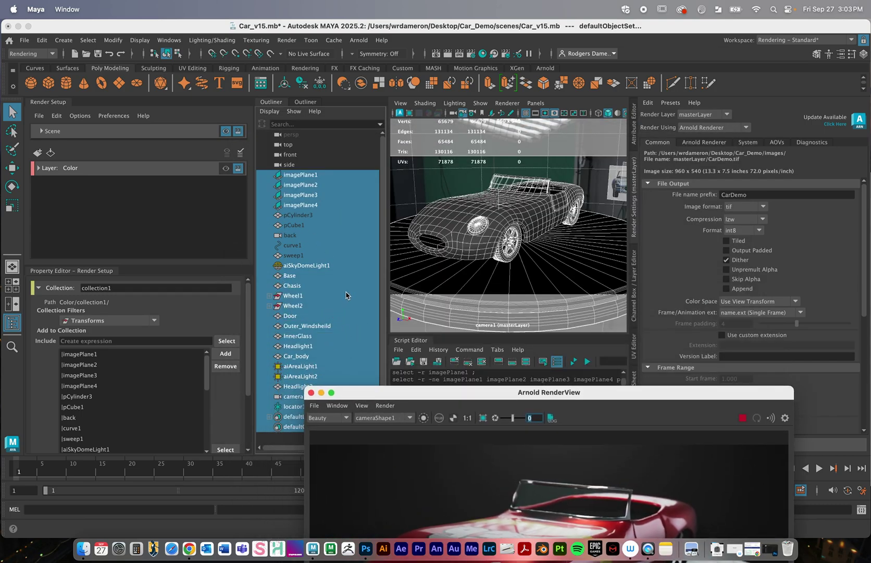
left_click_drag(667, 394, 410, 376)
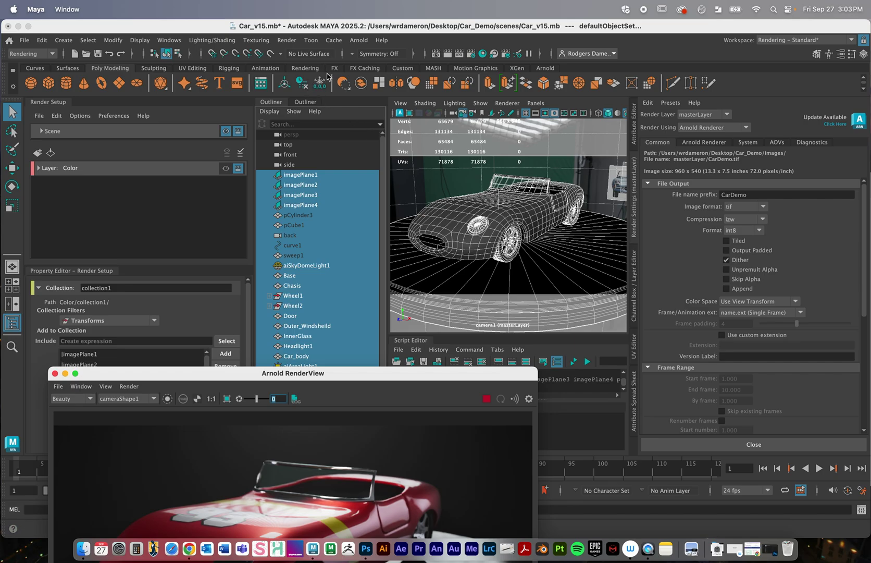
left_click(288, 41)
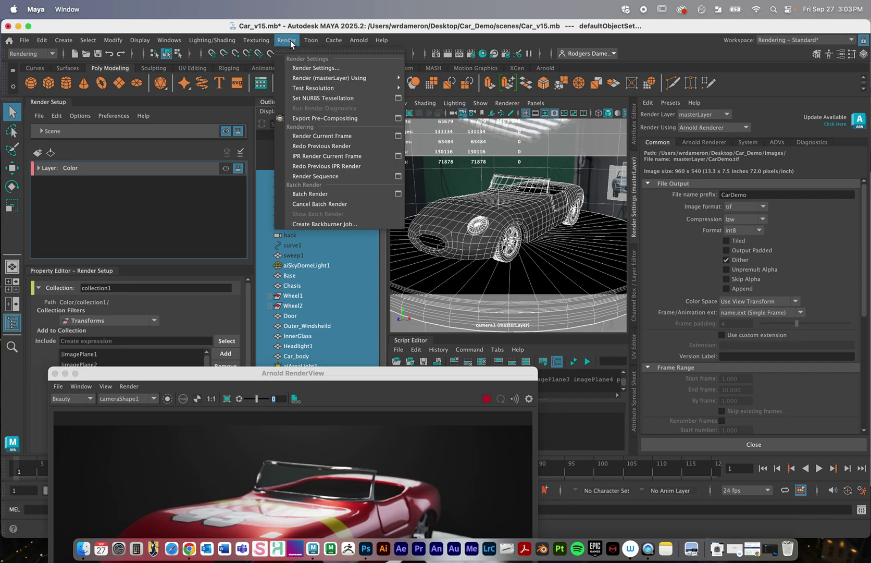
left_click(343, 193)
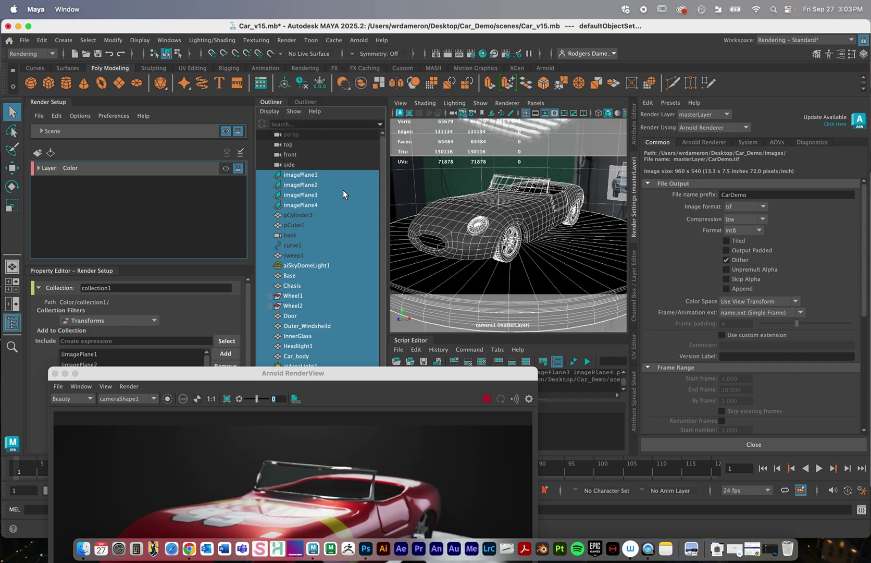
left_click_drag(357, 374, 120, 342)
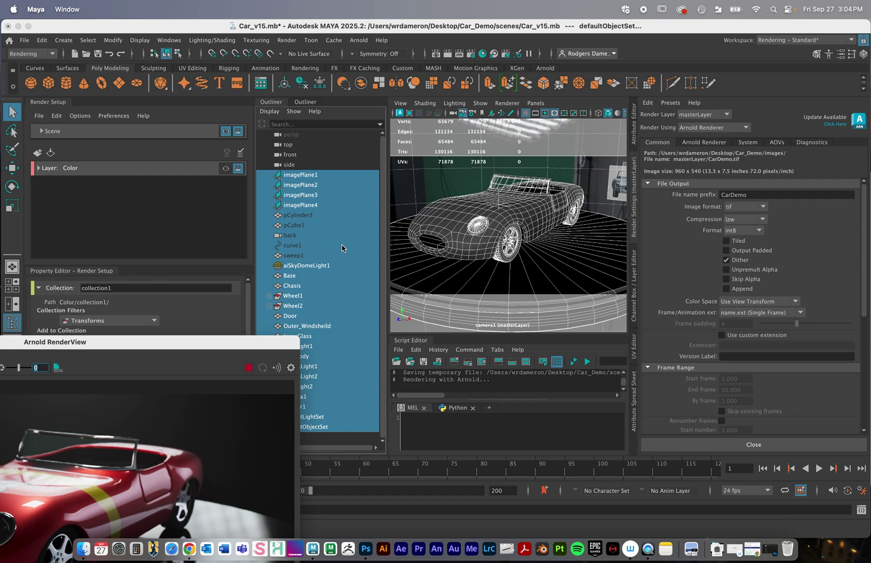
- Switch to Finder and open the images folder of the Car_Demo project to look for the rendered output
left_click(84, 546)
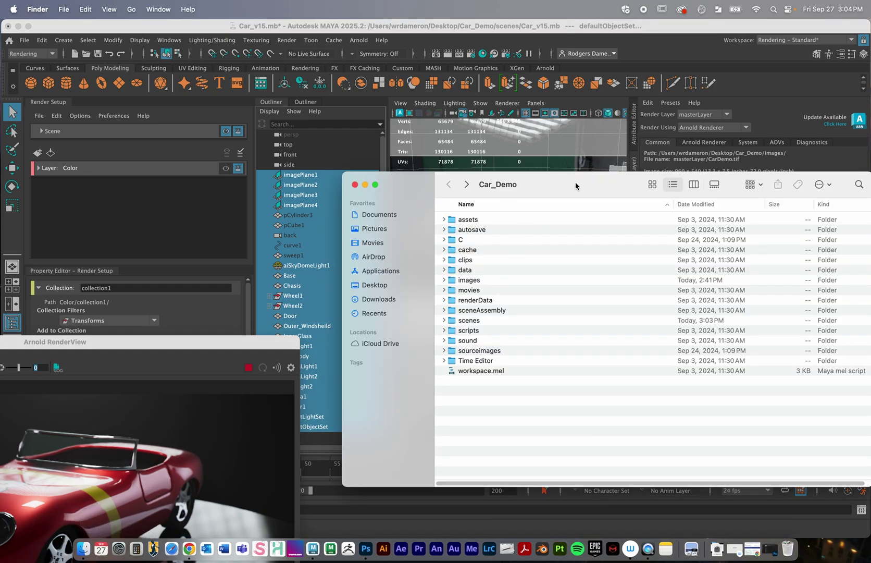
left_click_drag(575, 182, 286, 83)
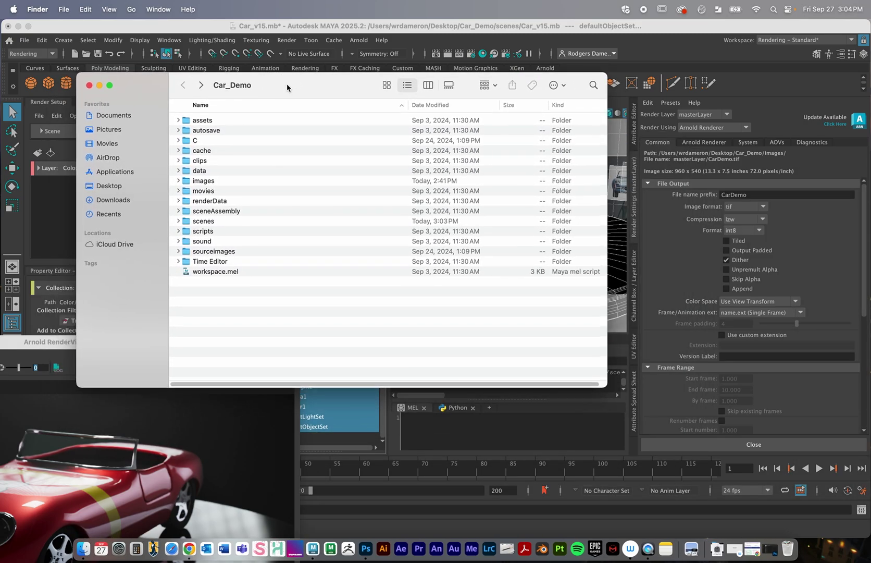
double_click(203, 182)
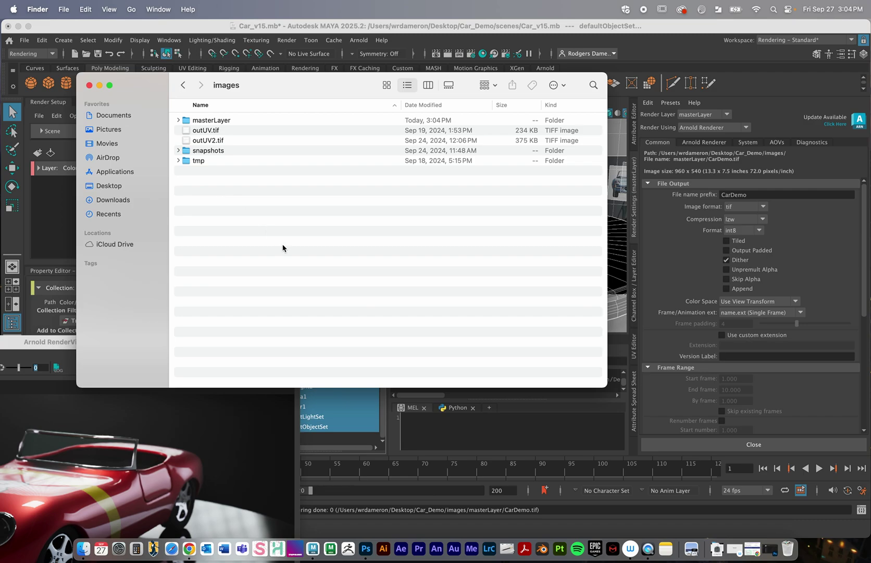
left_click_drag(281, 87, 242, 86)
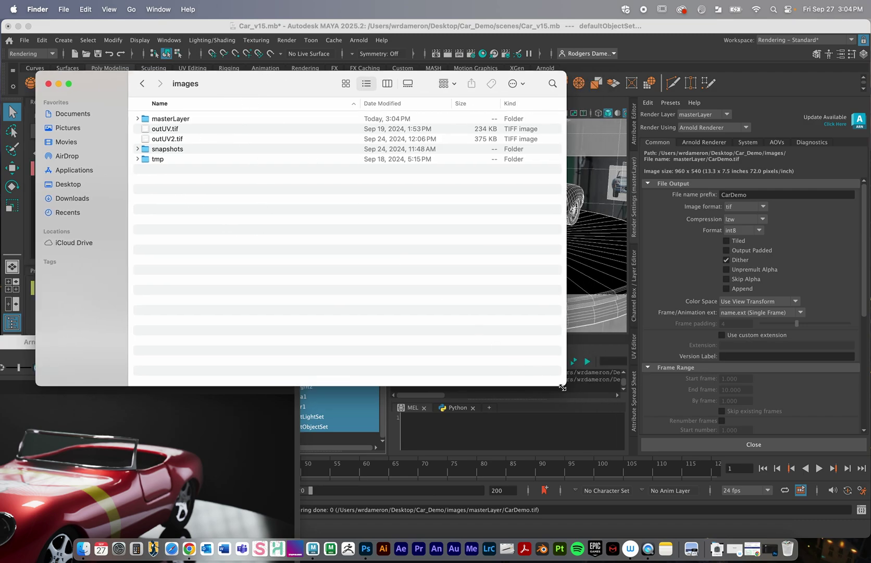
- Resize the Finder window and preview CarDemo.tif in the masterLayer folder, collapsing the folder when done
left_click_drag(563, 387, 305, 476)
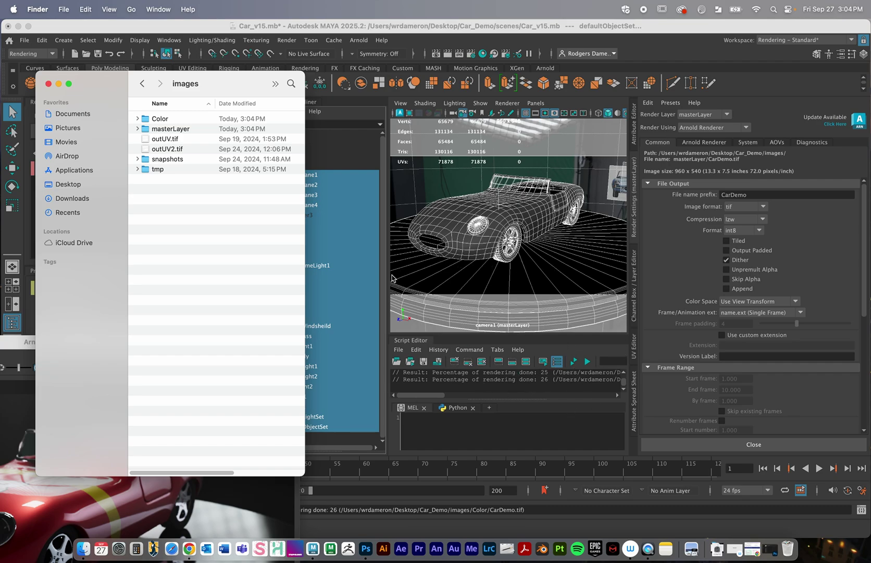
left_click_drag(304, 475, 367, 490)
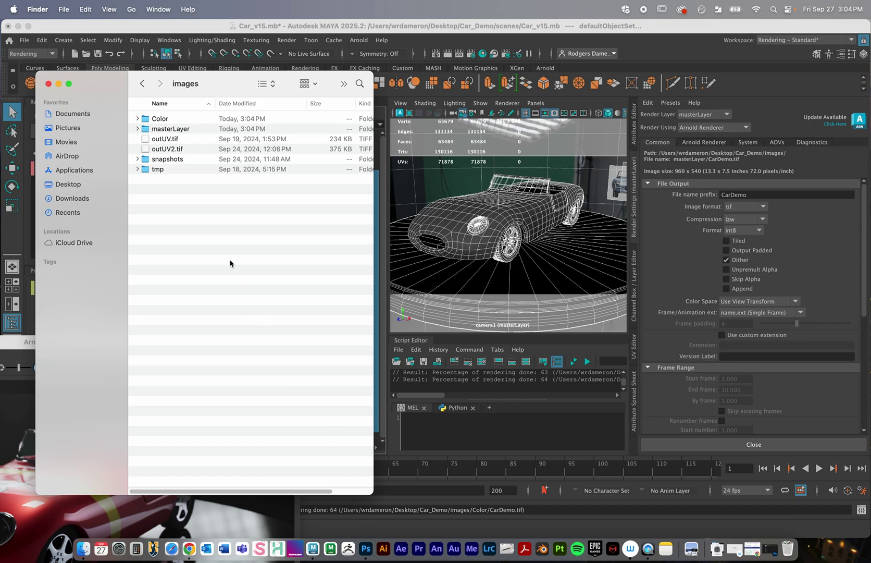
left_click(138, 129)
left_click(171, 139)
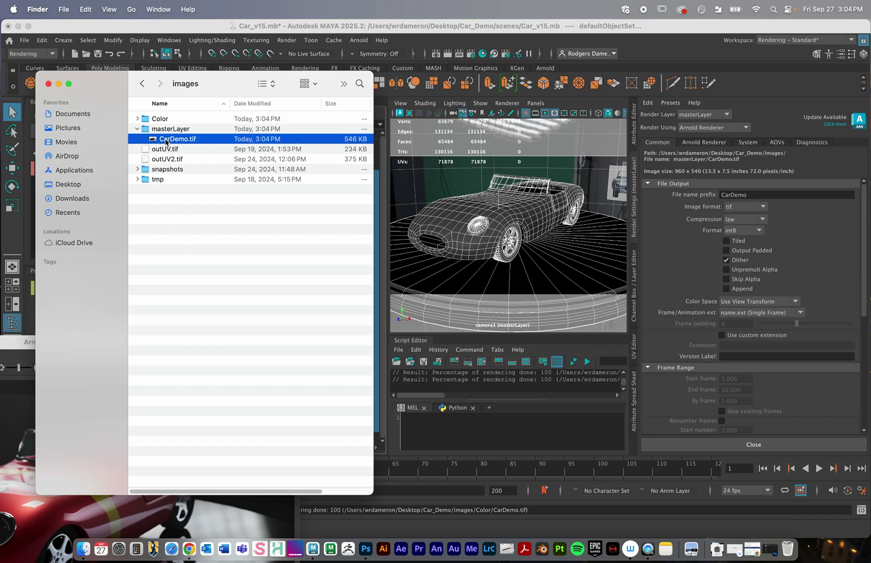
key("space")
key("space")
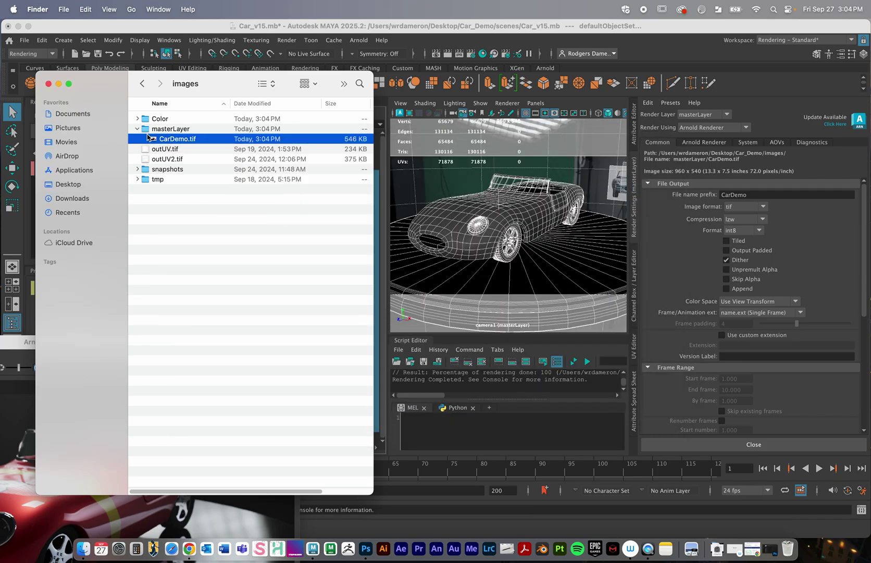
left_click(138, 129)
- Move the Finder window off the Render Setup, expand the Scene entry there, and return to Finder
left_click_drag(107, 83, 396, 178)
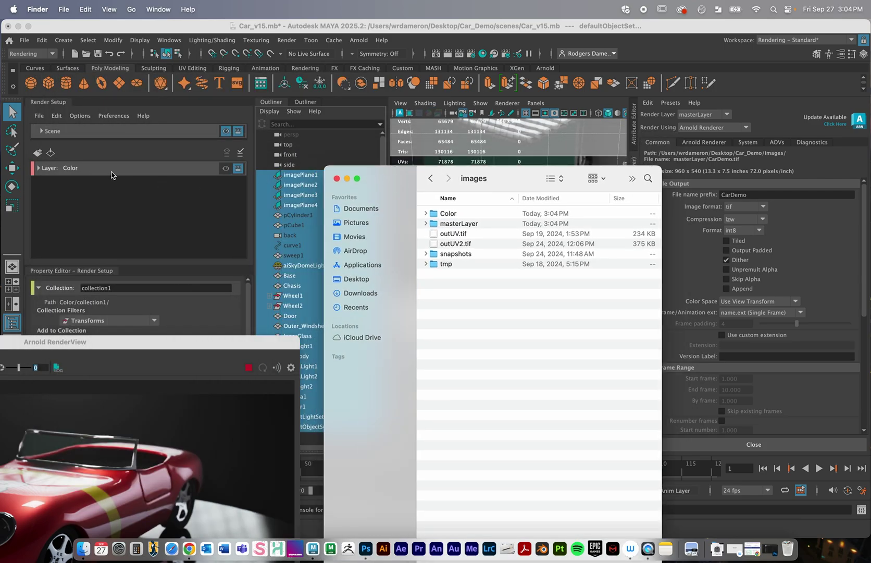
left_click(41, 131)
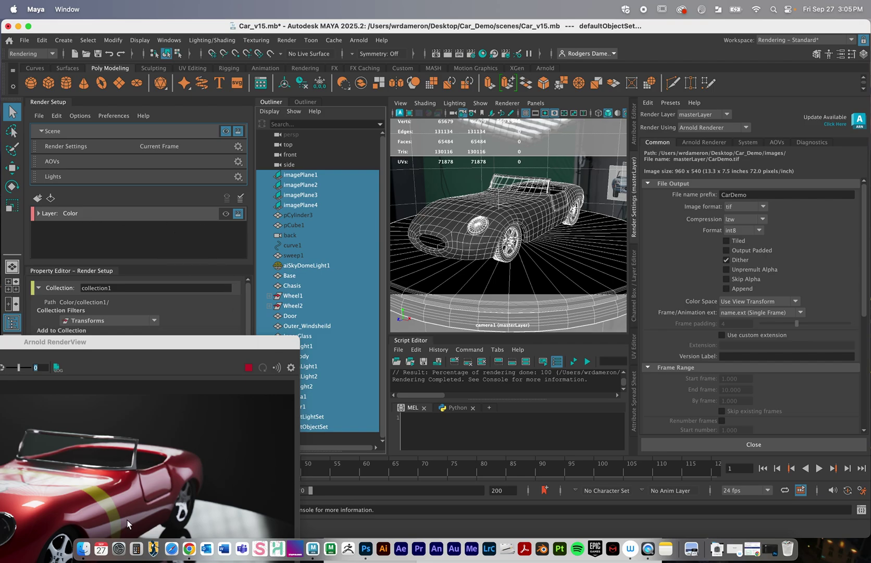
left_click(84, 548)
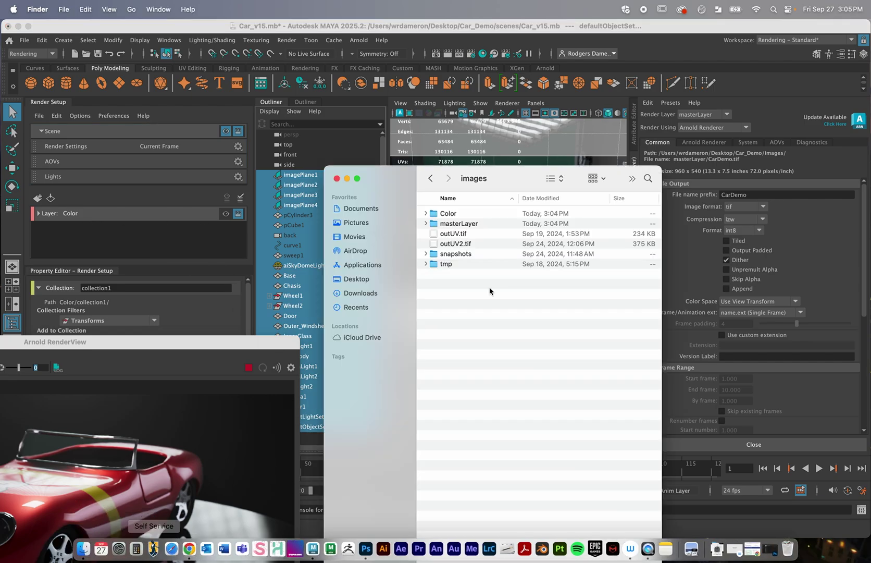
- Expand the Color folder and preview its CarDemo.tif render twice, moving the preview for a clear look
left_click(426, 213)
left_click(458, 224)
key("space")
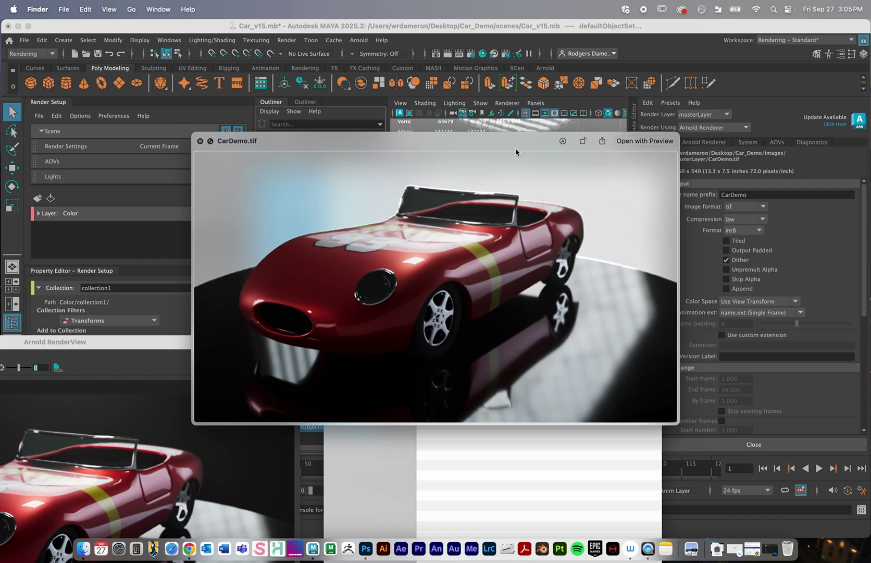
left_click_drag(516, 152, 554, 153)
key("space")
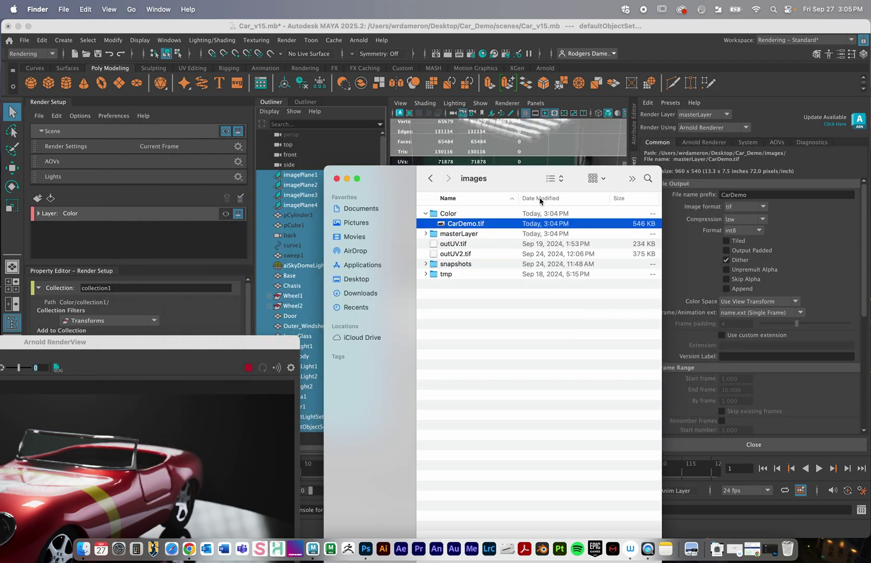
key("space")
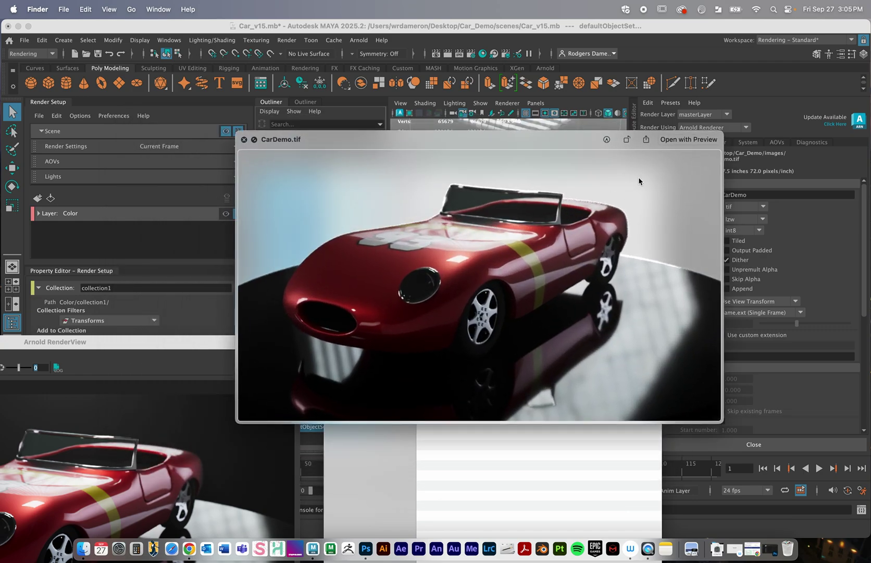
key("space")
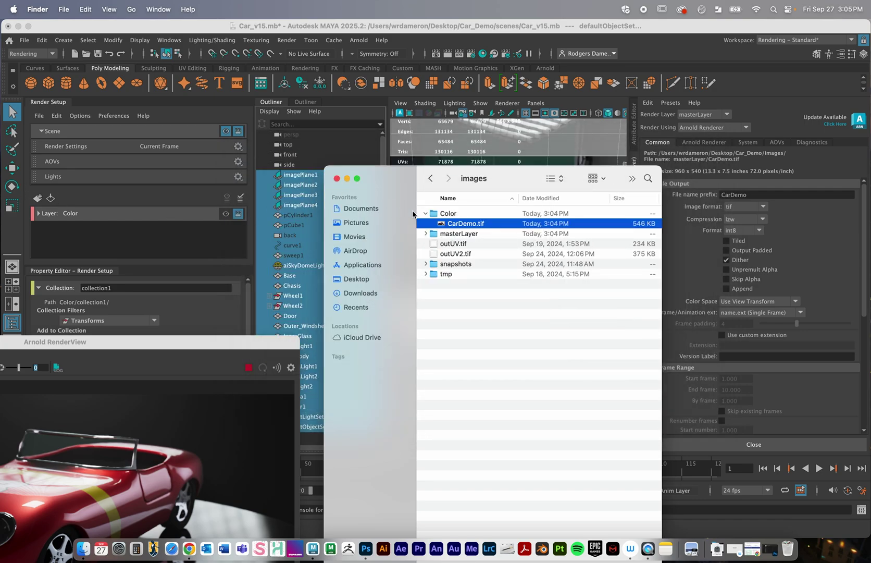
- Move the Finder window, switch back to Maya, and look through the available image formats in the render settings, keeping tif
left_click_drag(391, 177, 327, 184)
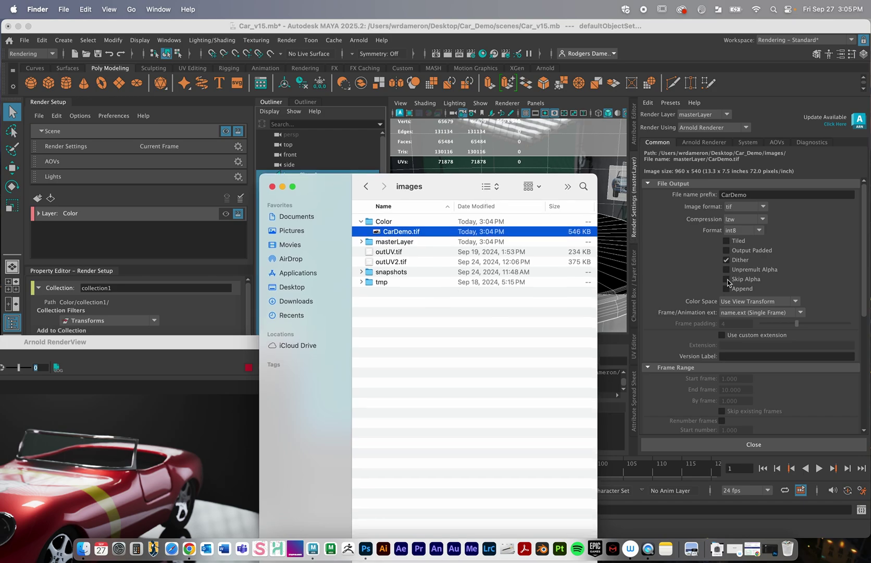
left_click(748, 209)
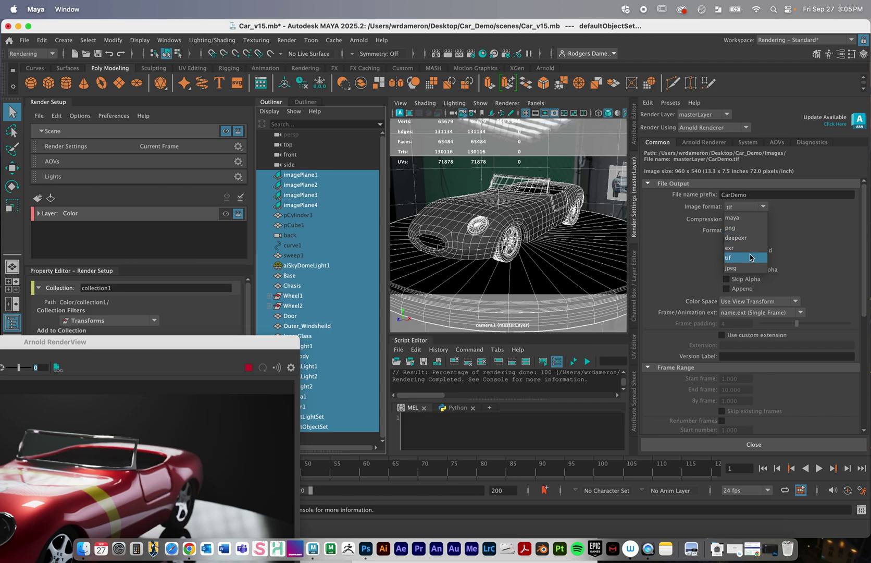
left_click(819, 221)
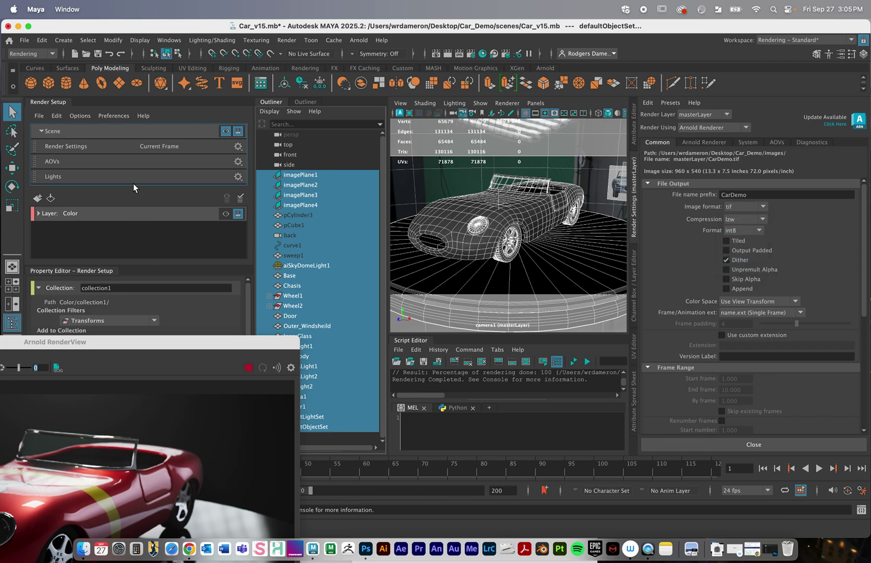
- Select the sky dome light and examine the car against its dark background in Arnold RenderView, moving the window out of the way
left_click_drag(194, 344, 113, 405)
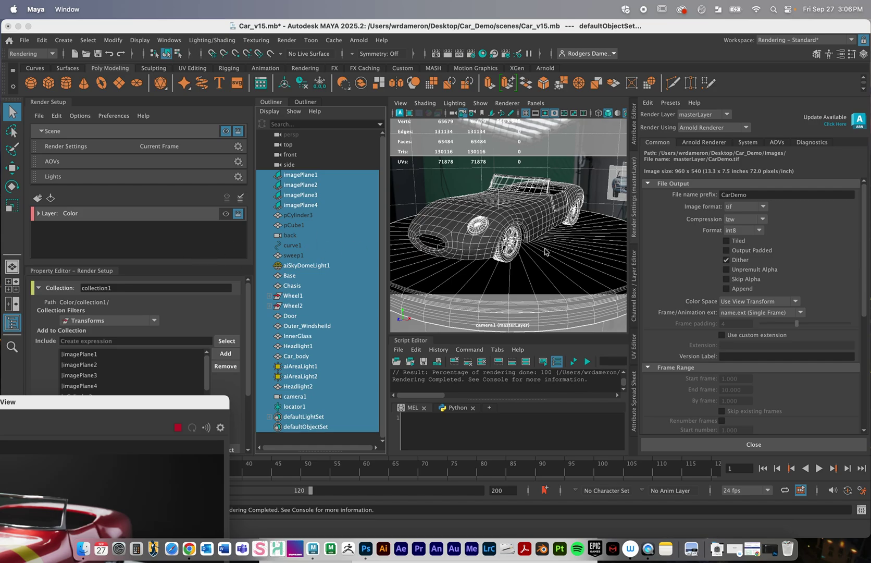
left_click(582, 181)
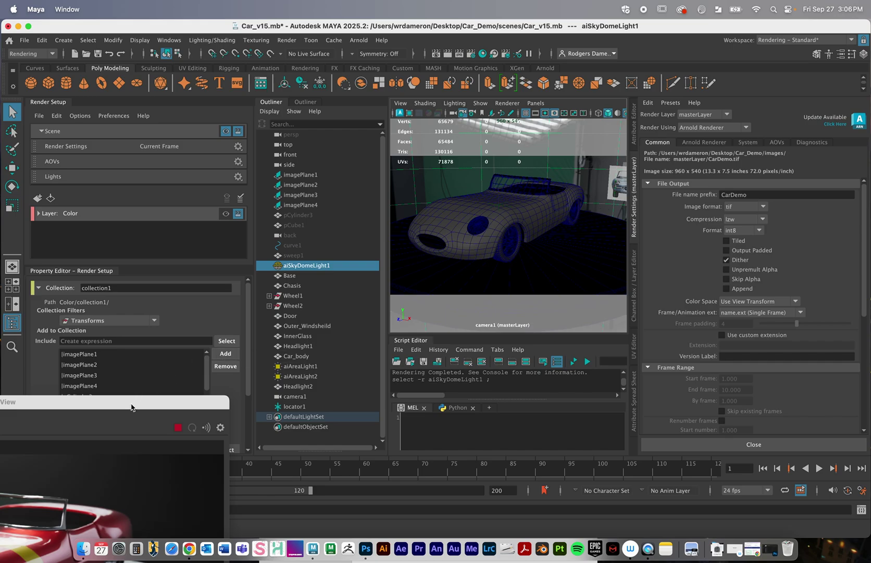
left_click_drag(132, 407, 576, 85)
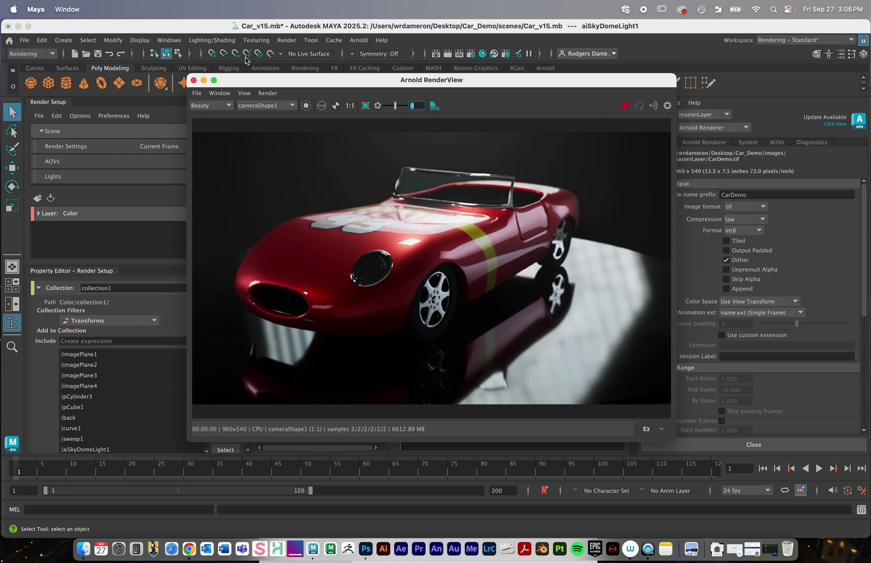
left_click_drag(286, 85, 14, 422)
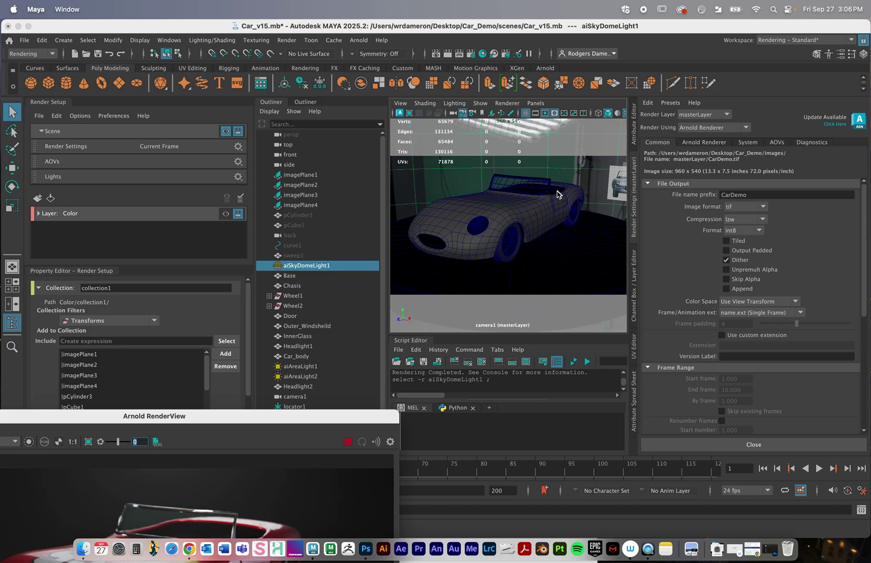
- Switch the viewport to the perspective camera, create a polygon plane, and move it about -20.75 units along Z behind the car
left_click(536, 102)
mouse_move(573, 113)
left_click(650, 123)
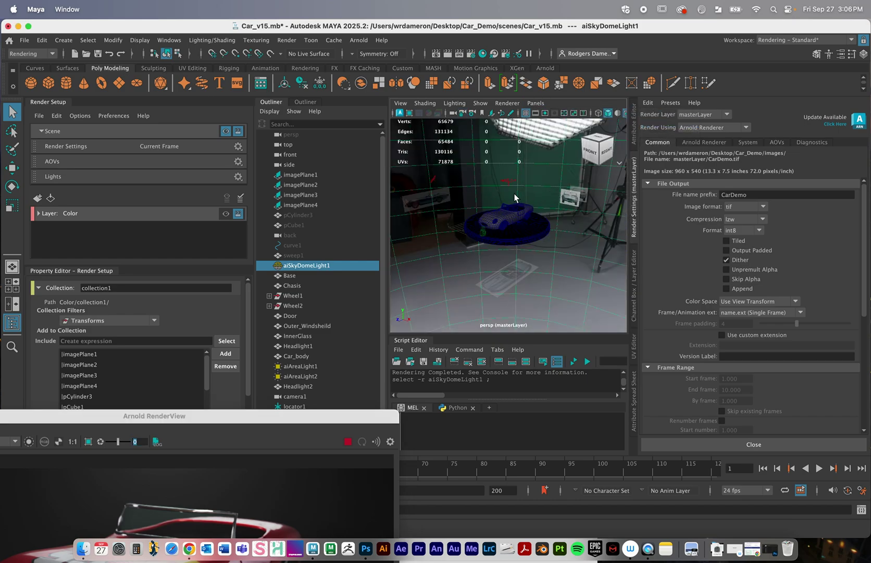
mouse_move(504, 201)
left_mouse_down("alt")
mouse_move(515, 214)
mouse_move(507, 207)
left_mouse_up("alt")
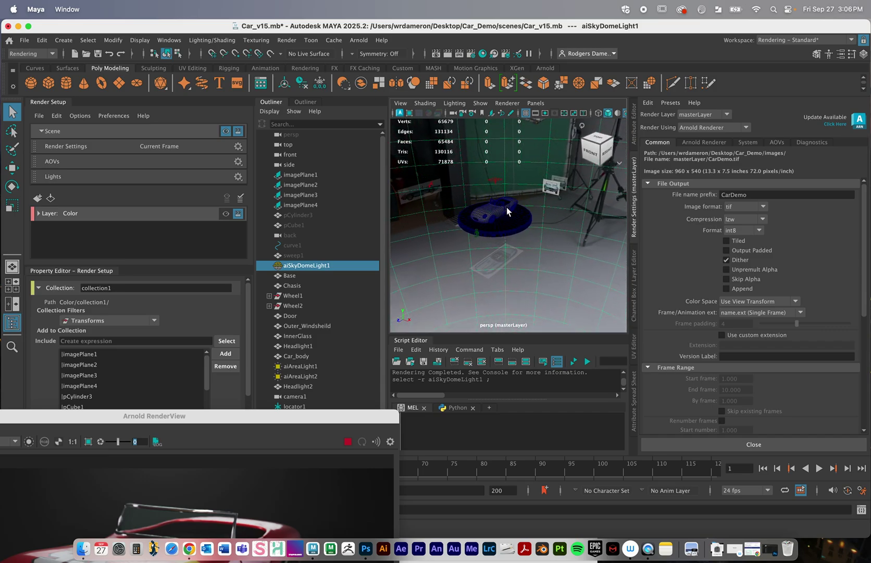
left_click(120, 83)
key("w")
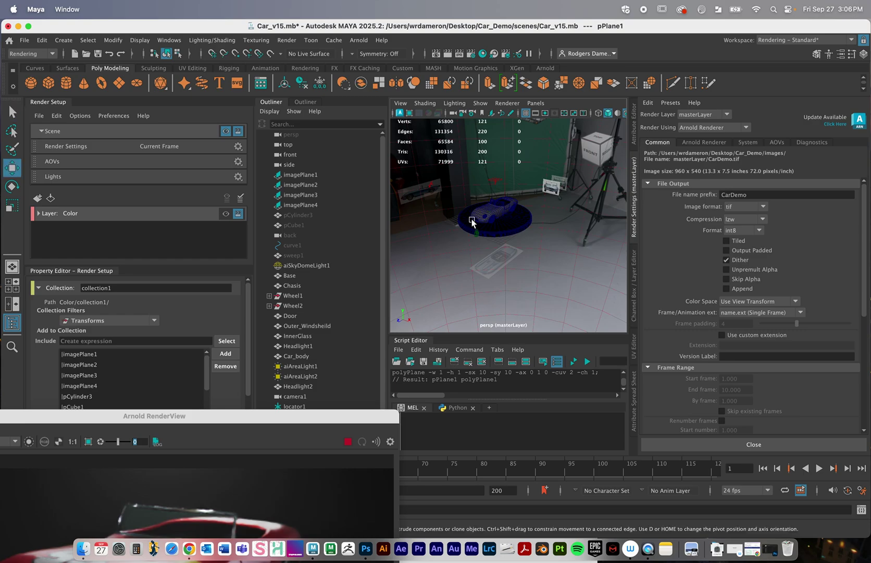
left_click_drag(507, 213, 507, 213)
- Rotate the new plane upright behind the car, scale it uniformly to about 68.75, and adjust its rotation
key("e")
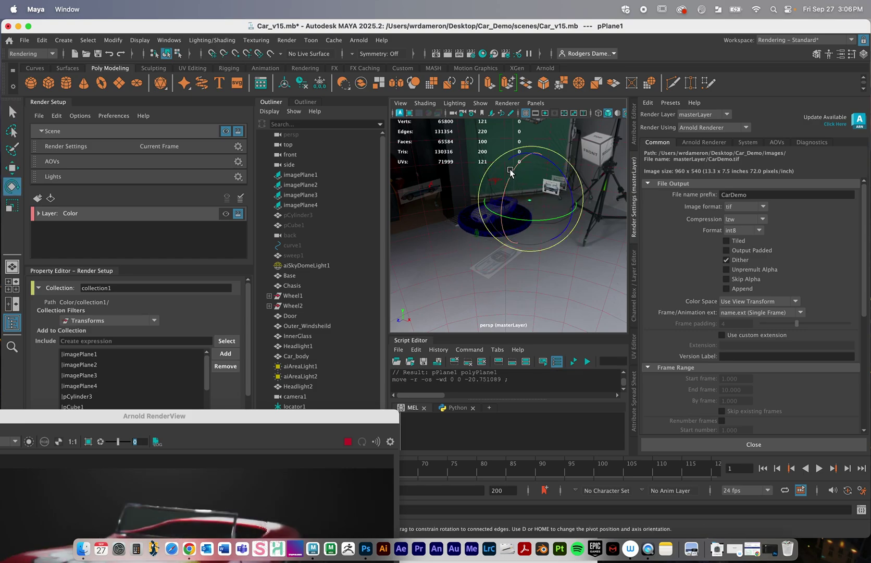
left_click_drag(513, 173, 627, 185)
key("r")
key("e")
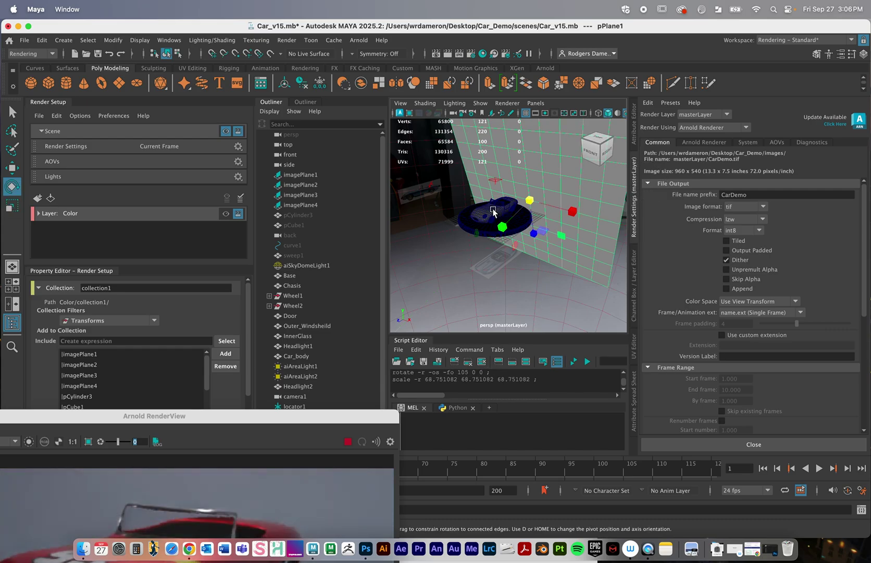
left_click_drag(499, 195, 505, 180)
- Examine how the plane fills the background in Arnold RenderView and move the window clear of the viewport
left_click_drag(249, 415, 371, 211)
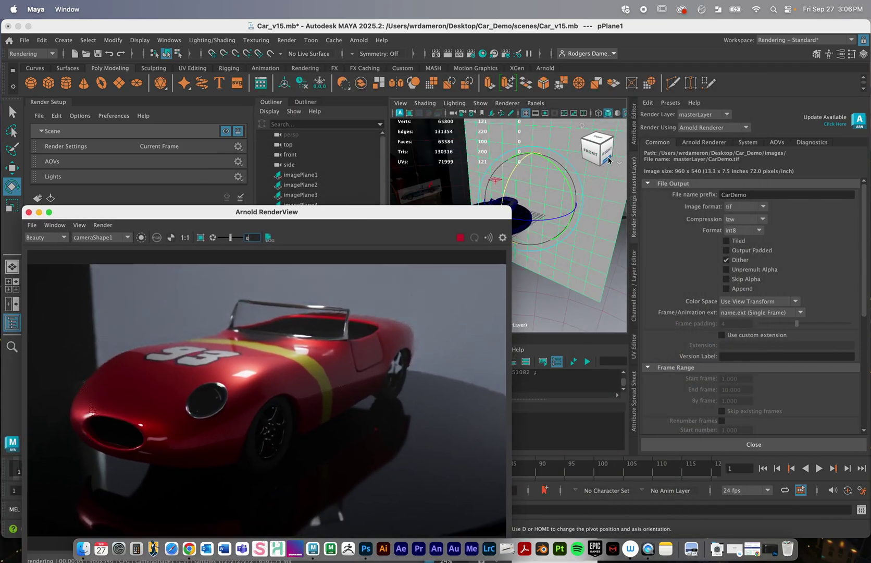
left_click(481, 170)
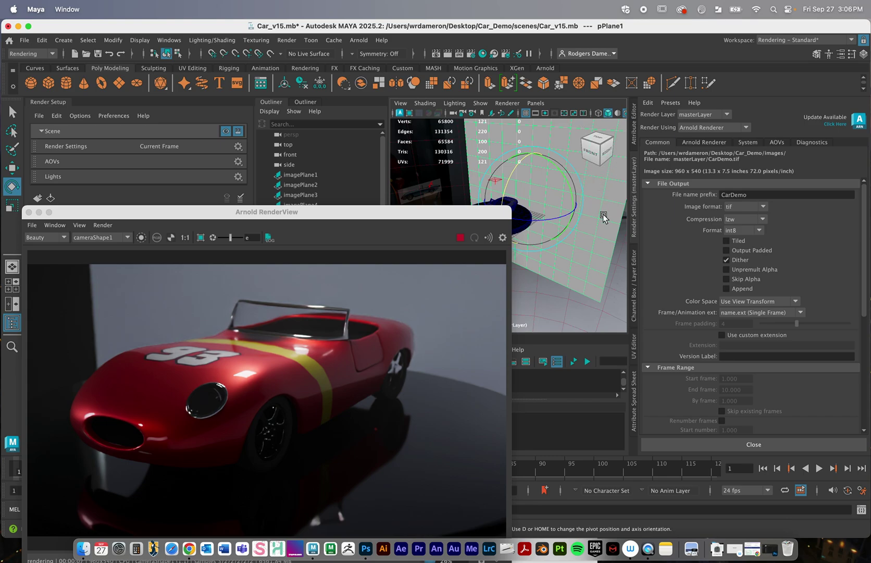
left_click_drag(403, 213, 258, 281)
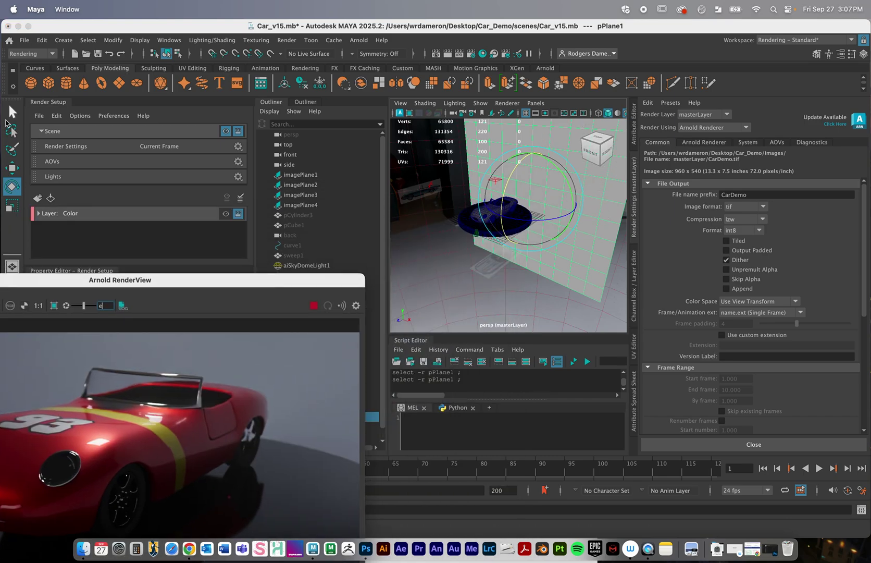
- Scale the plane to about 176.6 in X and 59.6 in Z, and check its coverage in Arnold RenderView
left_click(12, 112)
key("e")
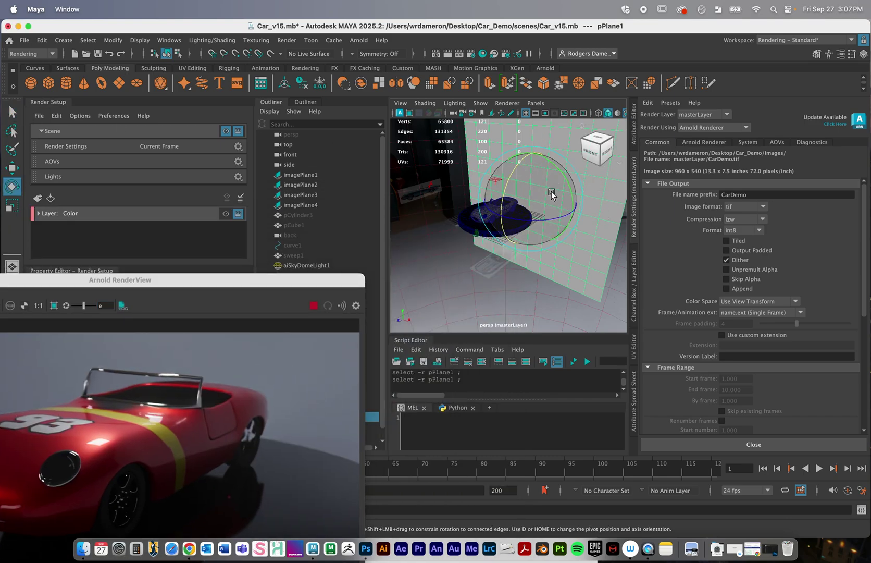
key("r")
left_click_drag(556, 211, 619, 214)
left_click_drag(530, 243, 531, 236)
left_click_drag(584, 209, 574, 208)
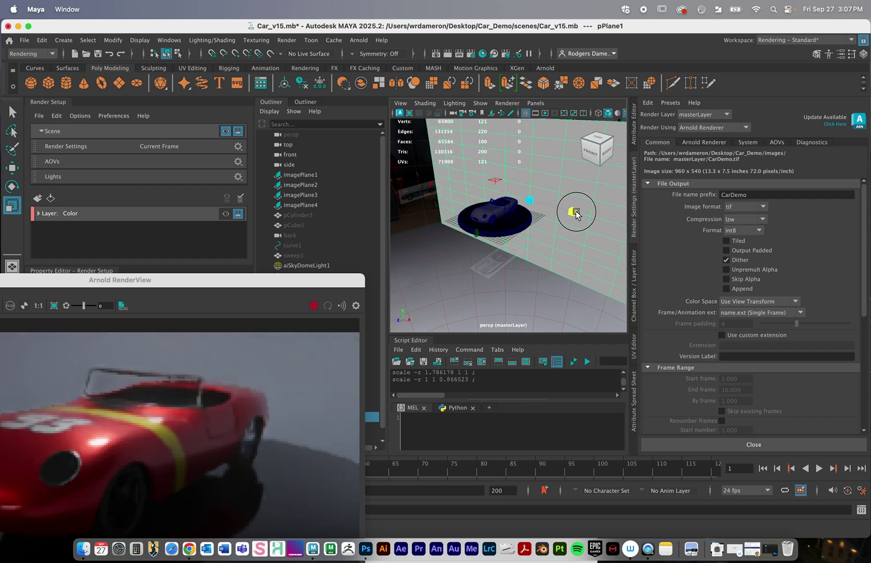
left_click_drag(292, 279, 561, 104)
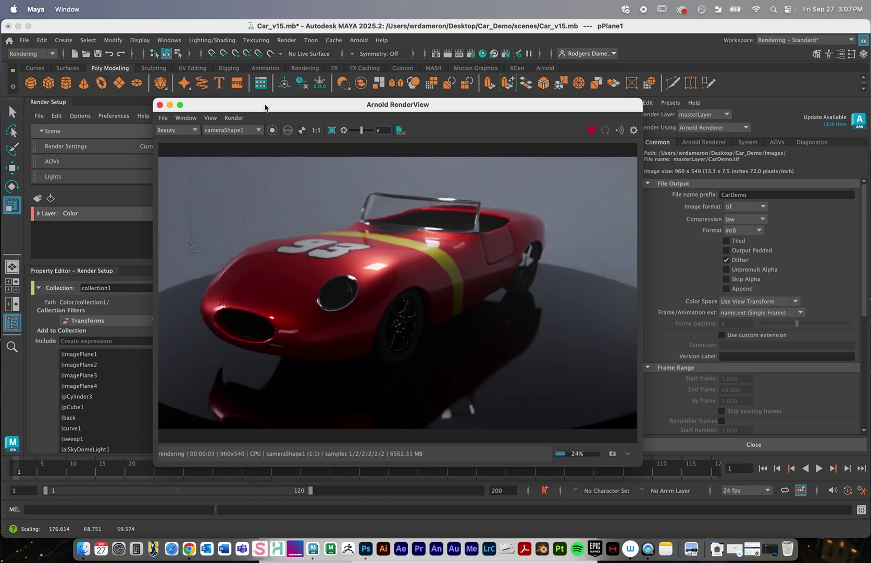
left_click_drag(265, 107, 635, 297)
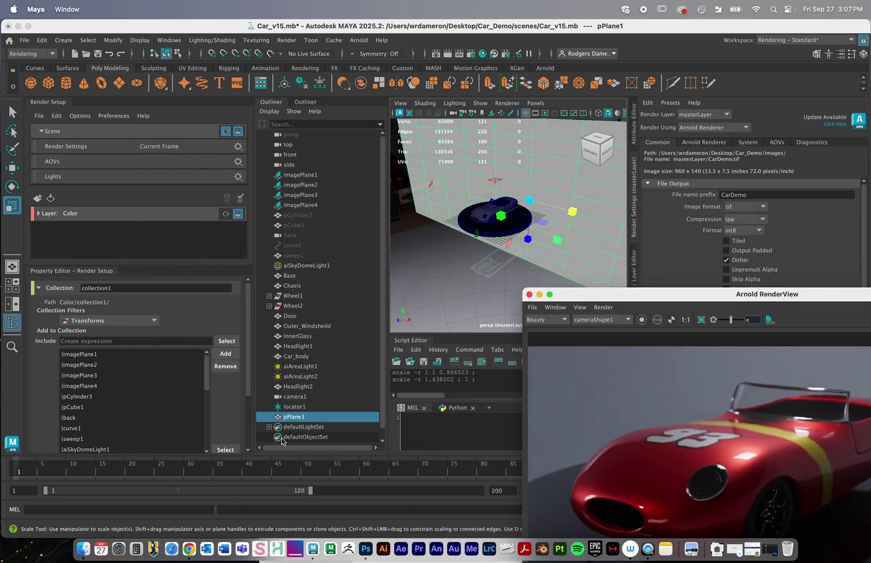
- Rename pPlane1 as Backdrop in the Outliner
double_click(292, 420)
type("Ba")
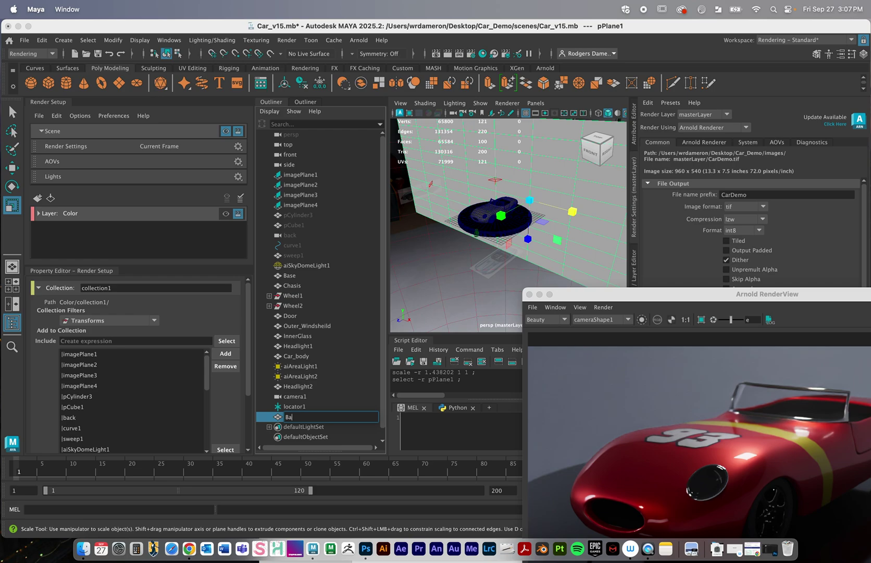
type("ckgrop")
key("Return")
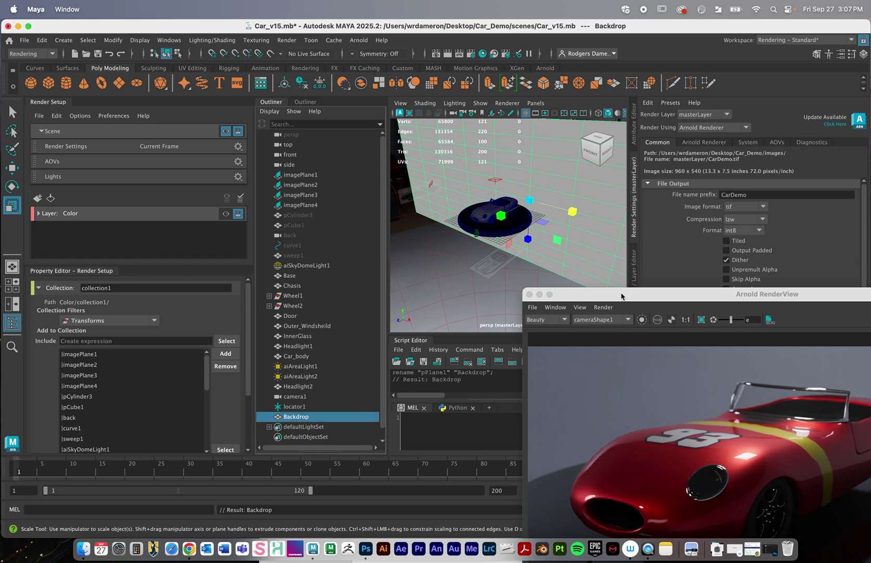
- Create a new render layer named AO and add a collection to it in Render Setup
left_click_drag(620, 297, 666, 259)
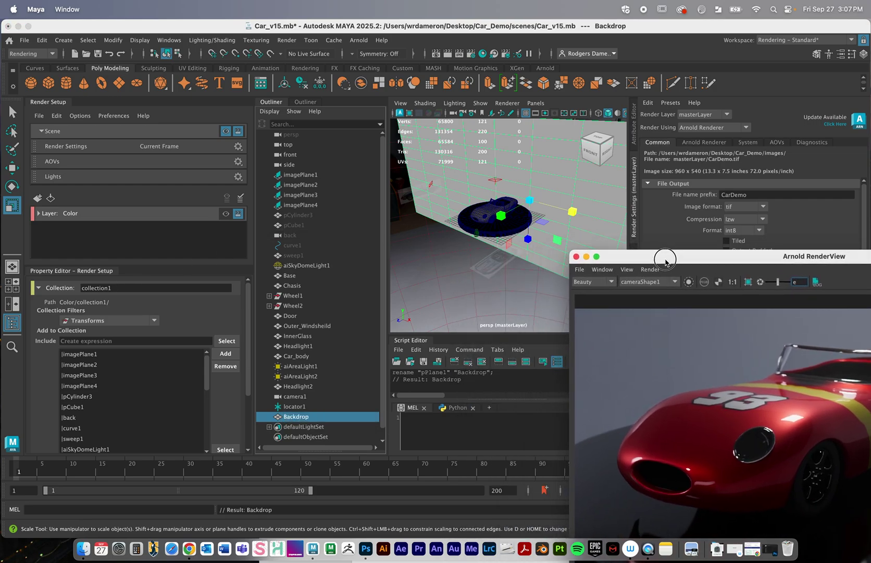
left_click(556, 258)
key("q")
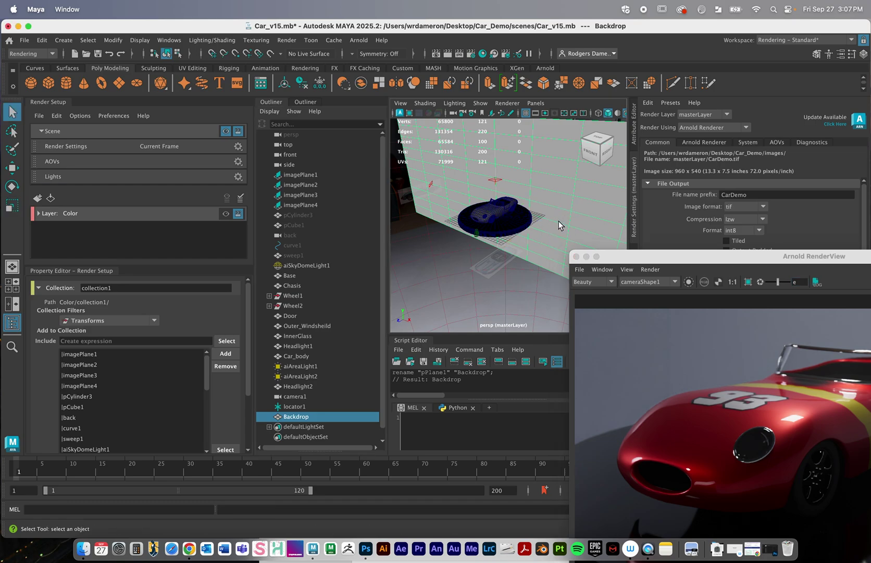
left_click(93, 229)
left_click(37, 197)
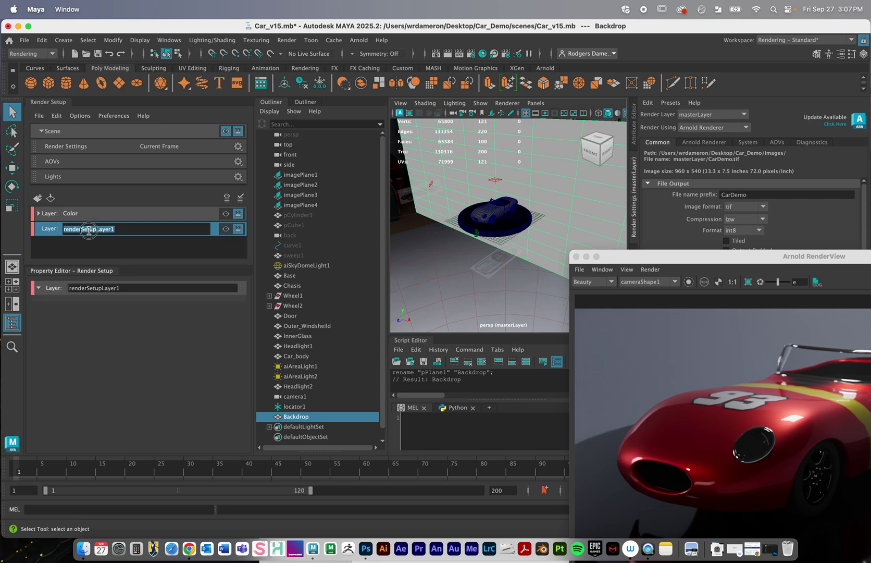
type("AO")
key("Return")
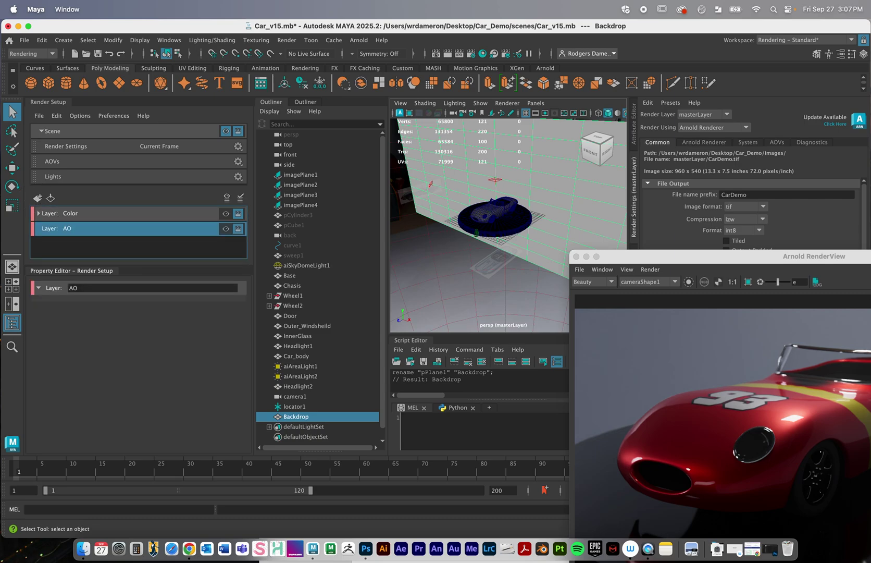
right_click(73, 229)
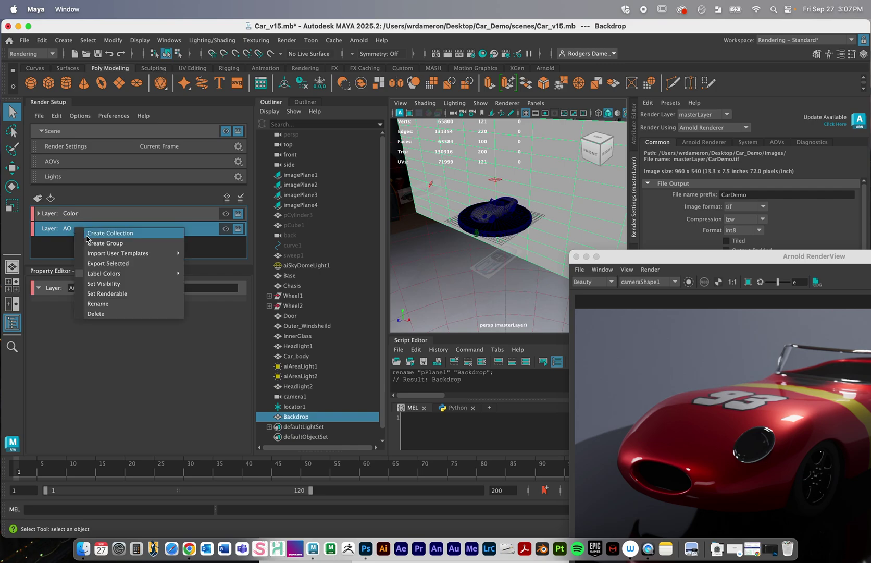
left_click(87, 235)
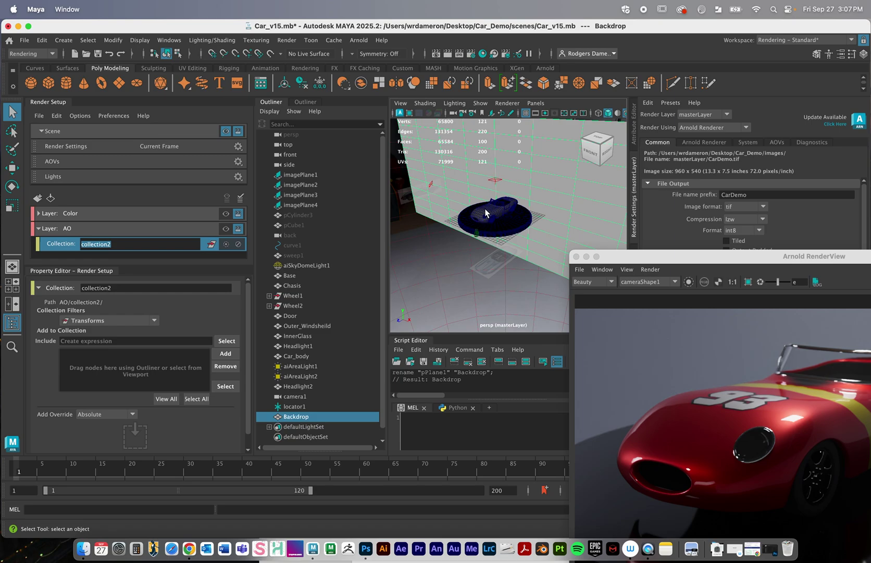
- Select all car parts, the Wheel1 and Wheel2 groups, the Base, locator1 and the Backdrop
left_click_drag(486, 212, 494, 201, "alt")
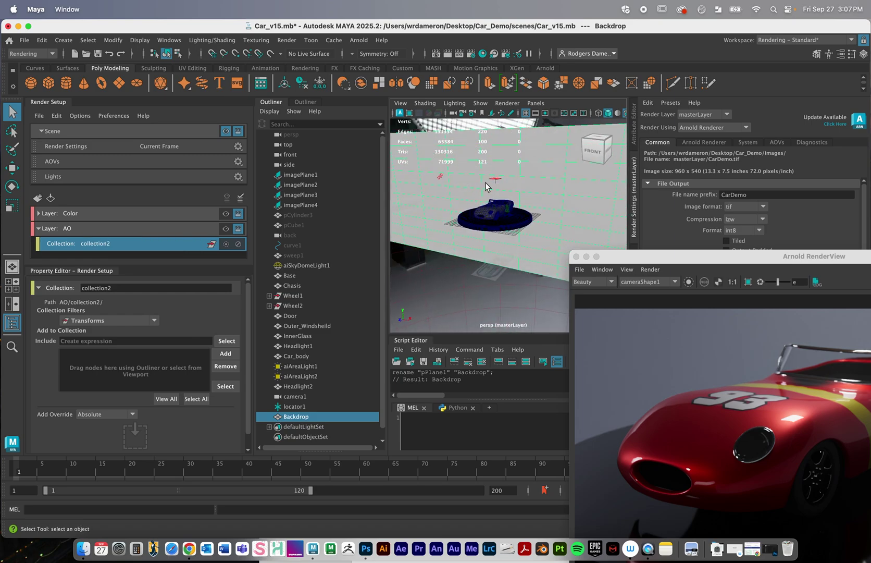
right_click_drag(482, 192, 522, 197, "alt")
left_click_drag(523, 198, 527, 194, "alt")
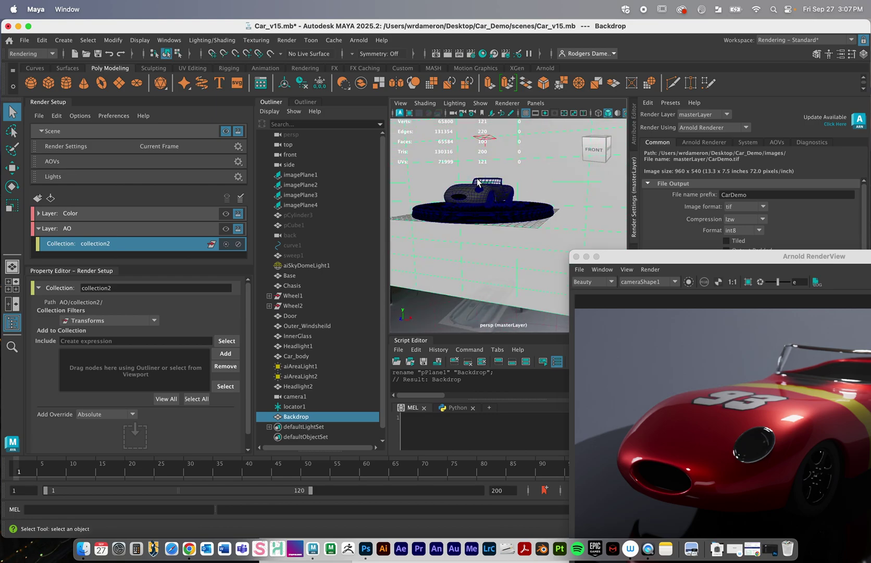
left_click_drag(477, 179, 496, 191, "alt")
scroll(494, 191, "up", 3)
left_click_drag(425, 148, 553, 277)
right_click_drag(514, 251, 468, 247, "alt")
left_click_drag(467, 248, 467, 245, "alt")
left_click(300, 298, "ctrl")
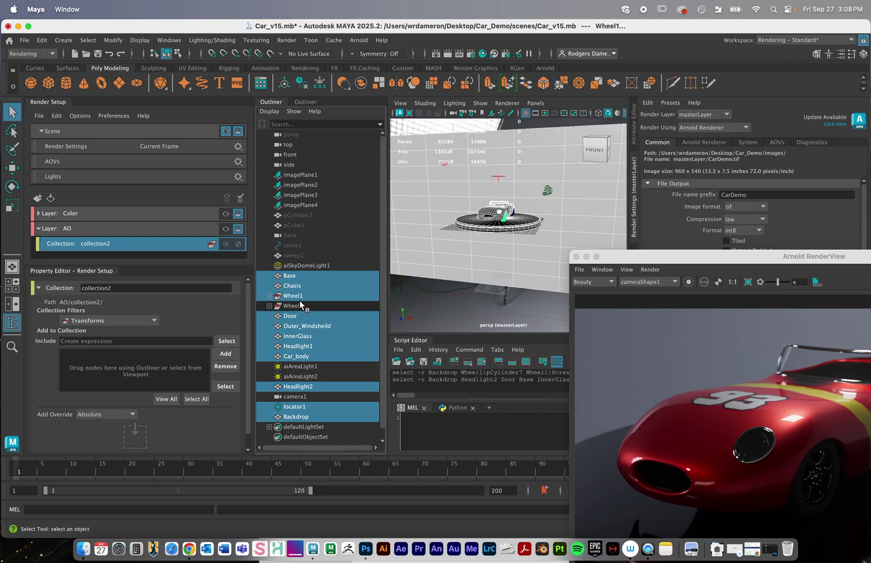
left_click(300, 304, "ctrl")
- Check the selected car geometry in the viewport and add the selection to collection2 of the AO layer
left_click_drag(521, 253, 450, 227, "alt")
right_click_drag(450, 226, 579, 245, "alt")
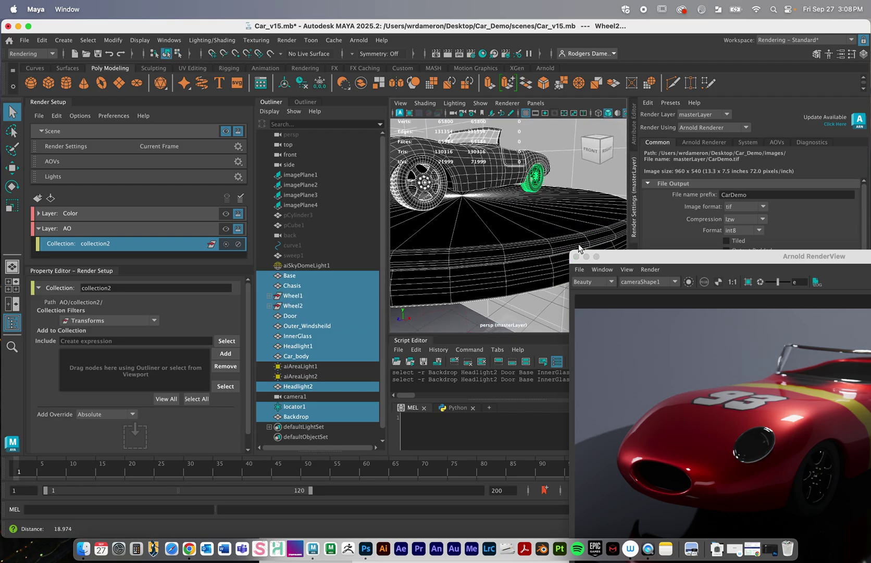
middle_click_drag(490, 216, 515, 229, "alt")
right_click_drag(515, 229, 461, 219, "alt")
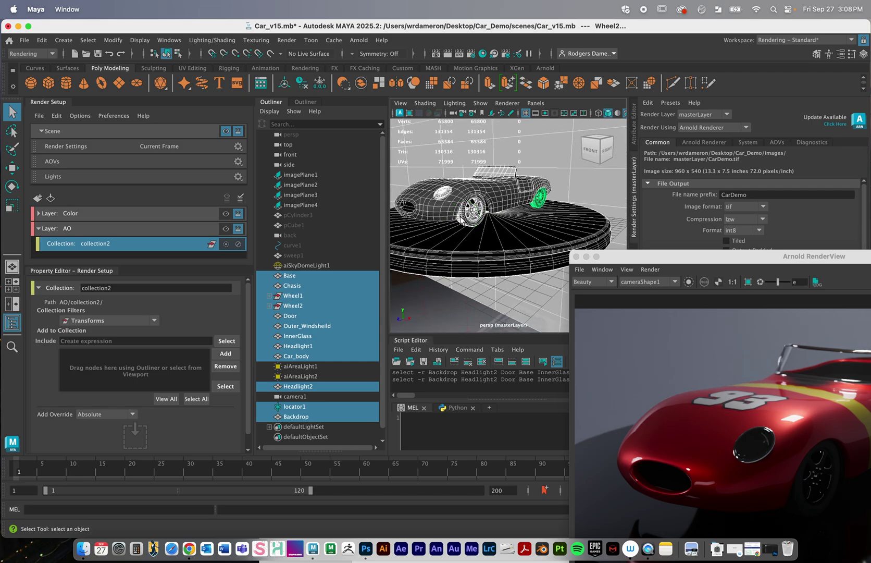
left_click(224, 353)
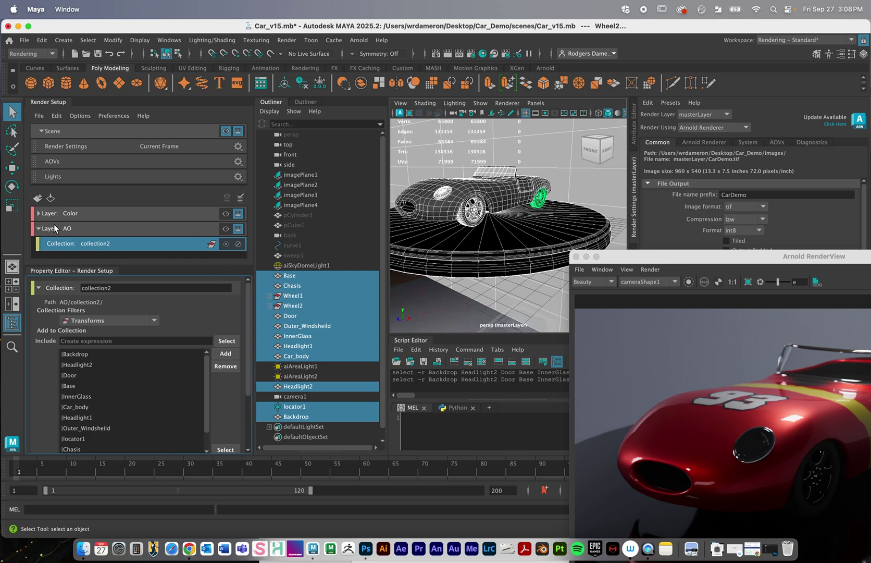
left_click(38, 228)
left_click(38, 228)
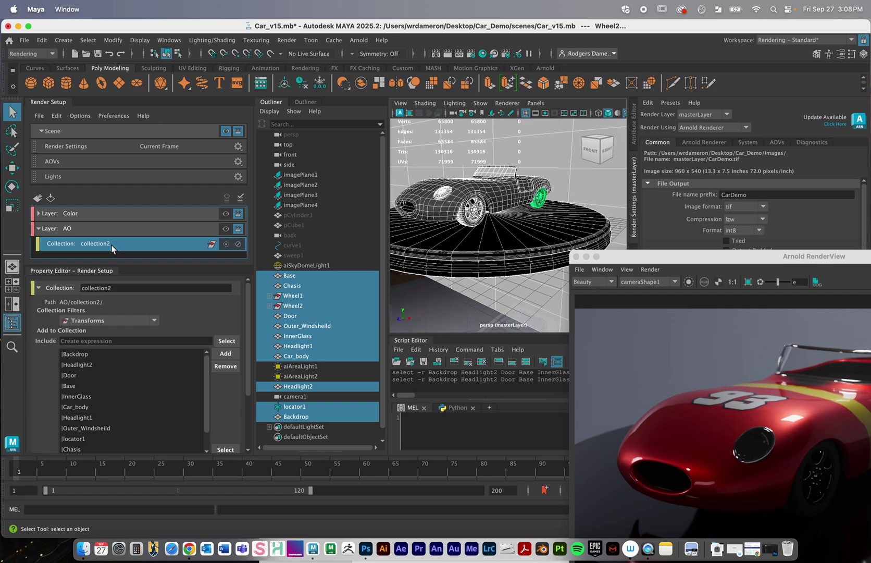
- Create a material override on collection2 in the AO layer
left_click_drag(659, 255, 746, 377)
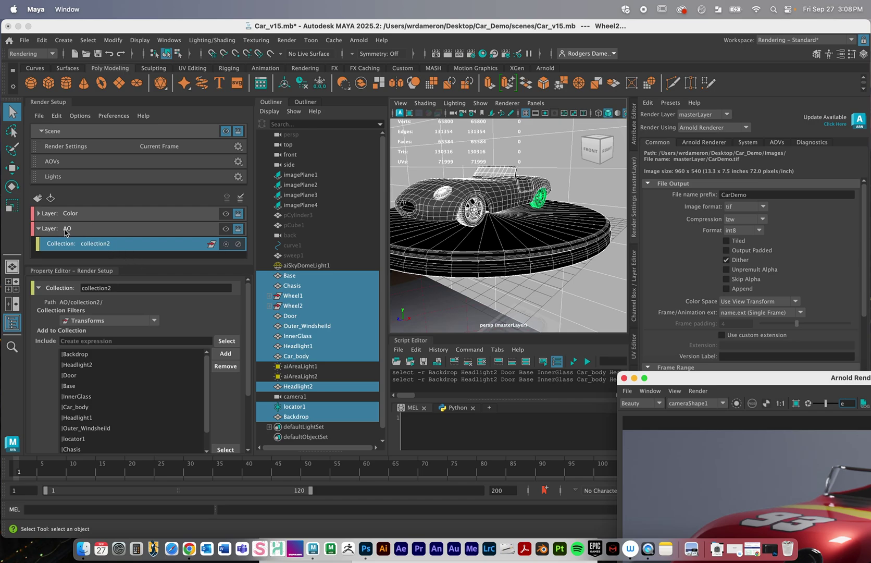
right_click(101, 246)
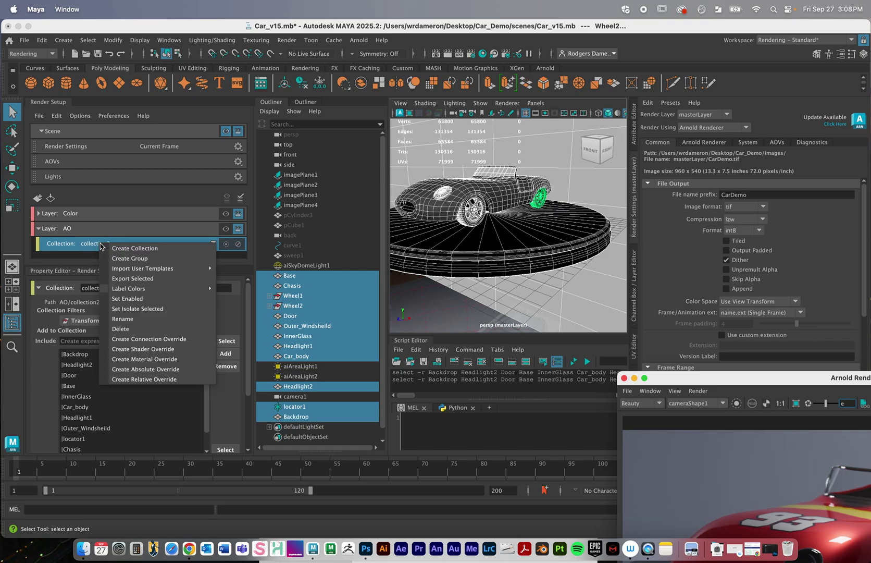
left_click(167, 359)
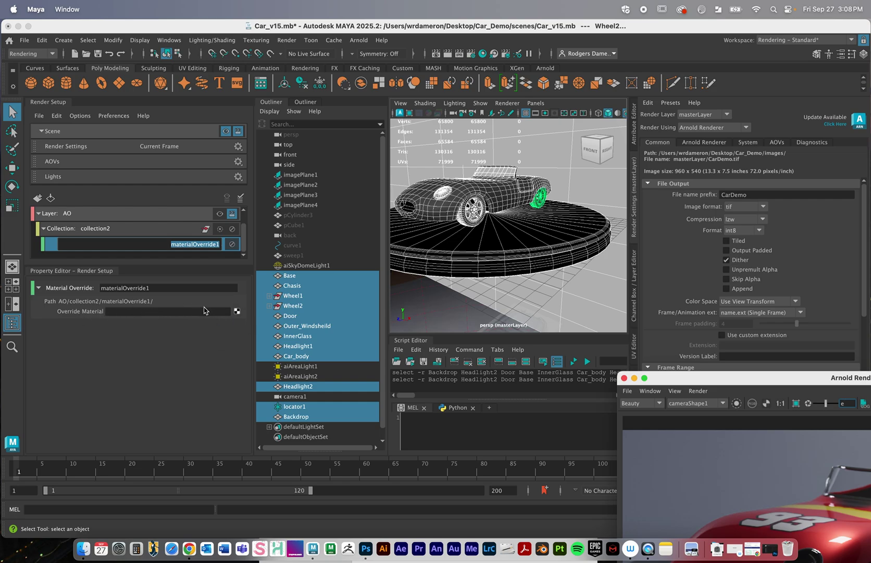
- Assign a new Arnold aiAmbientOcclusion shader as the override material of materialOverride1
left_click(237, 312)
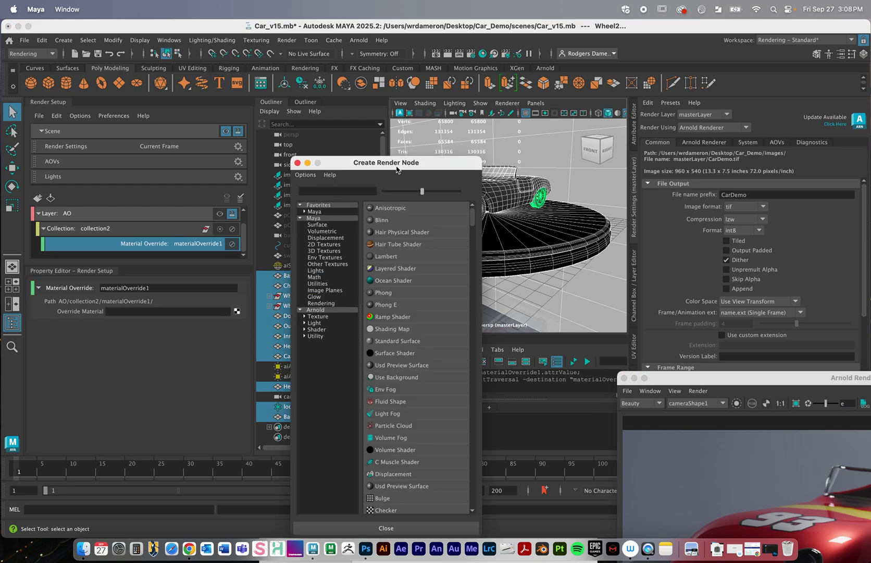
left_click_drag(396, 169, 236, 91)
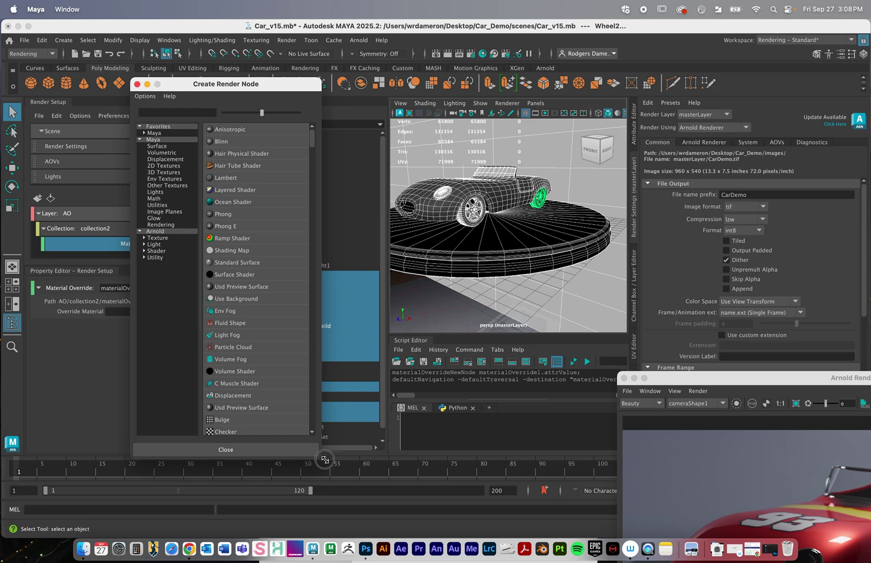
left_click_drag(324, 459, 518, 498)
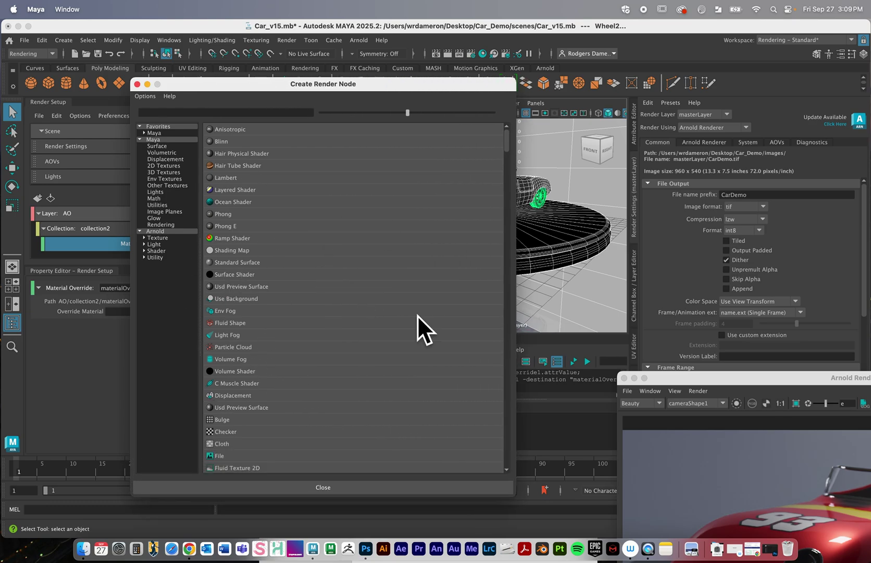
left_click_drag(352, 87, 282, 302)
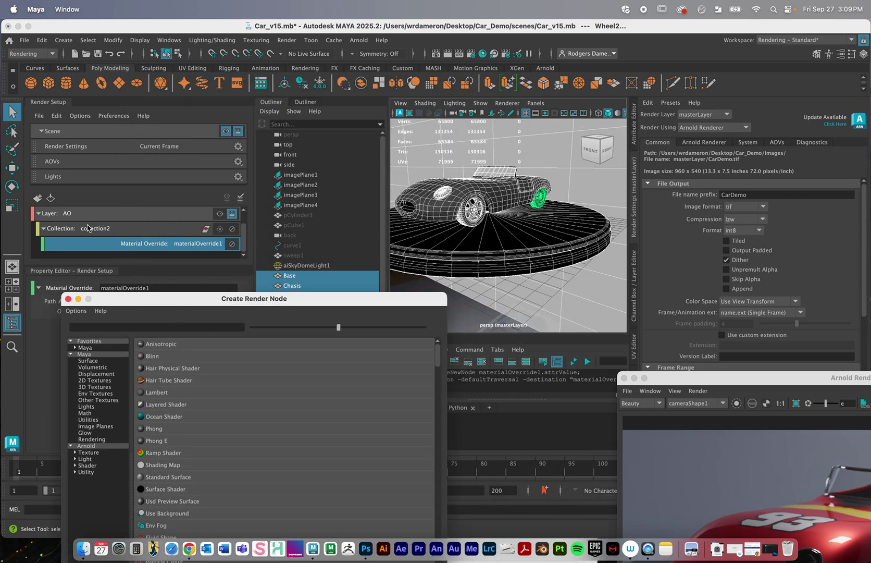
left_click_drag(151, 299, 183, 92)
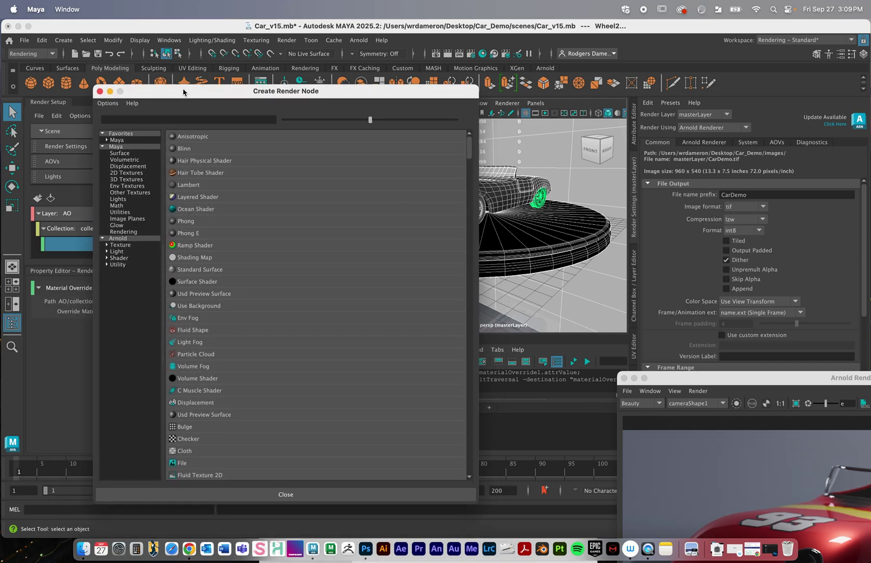
left_click(118, 257)
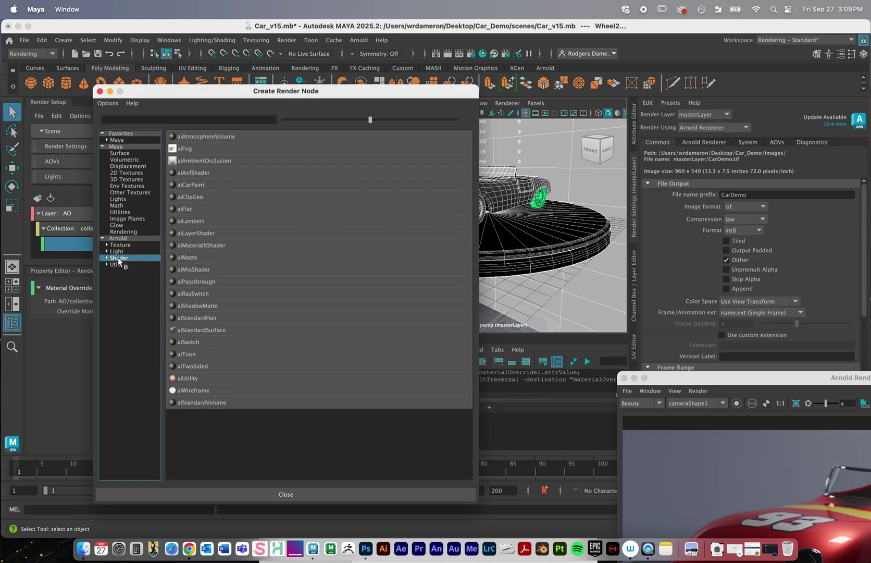
left_click(209, 162)
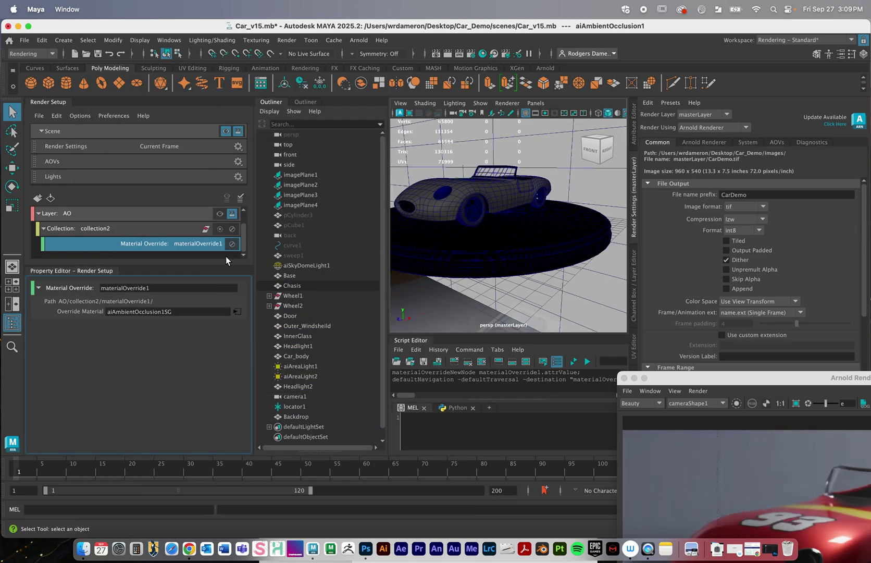
- Collapse the AO layer, make it the visible render layer, and check its result in Arnold RenderView
scroll(105, 222, "up", 1)
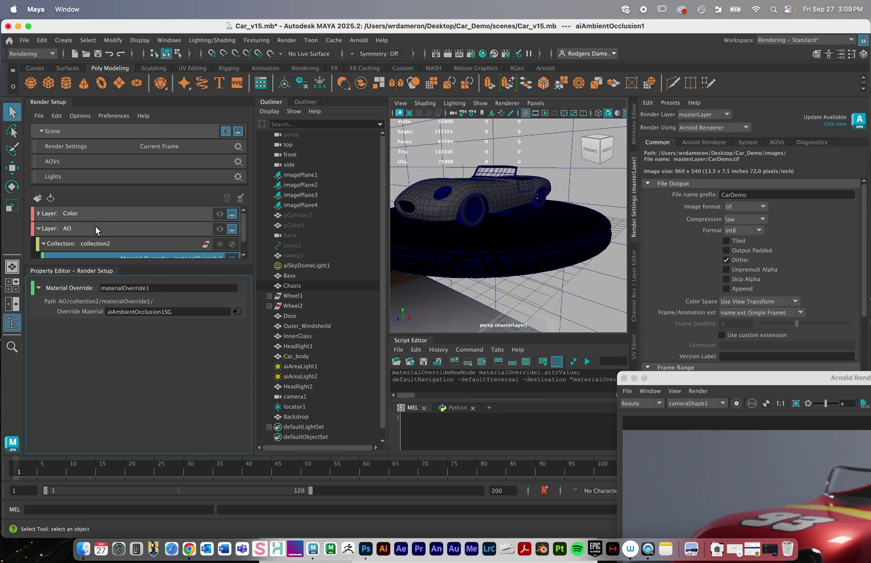
left_click(40, 228)
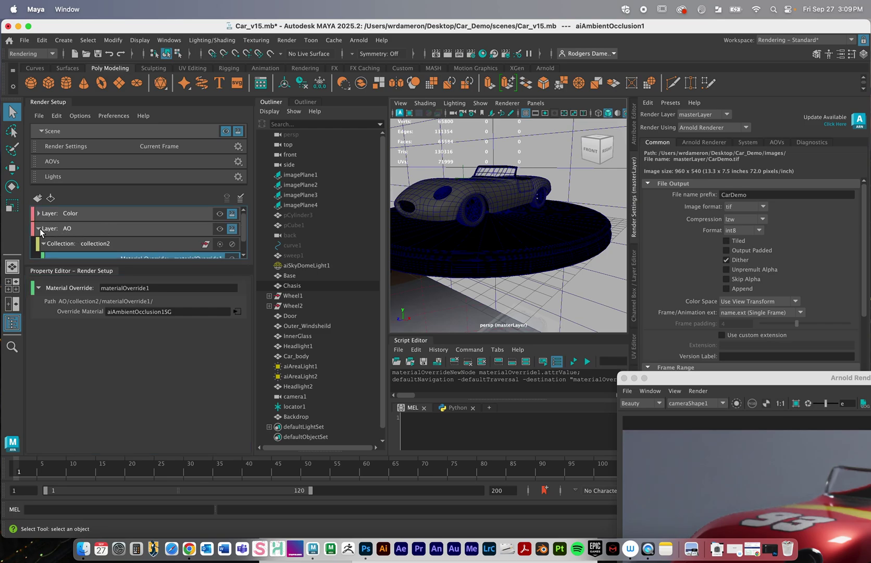
left_click(225, 229)
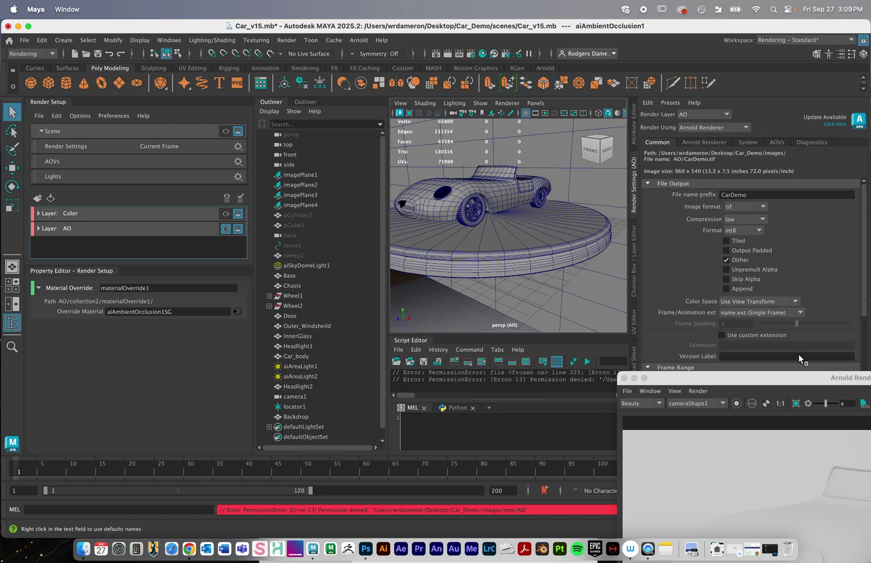
left_click_drag(791, 381, 217, 97)
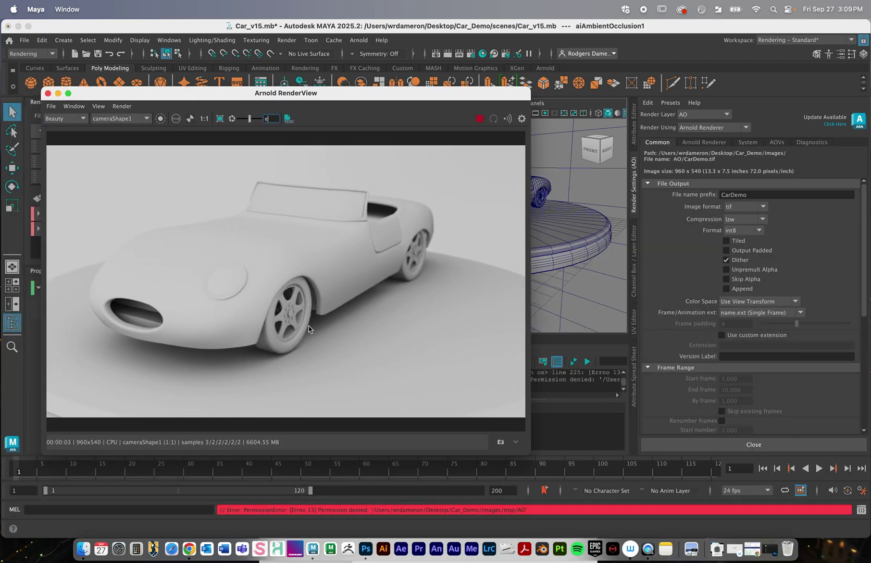
left_click_drag(286, 97, 285, 138)
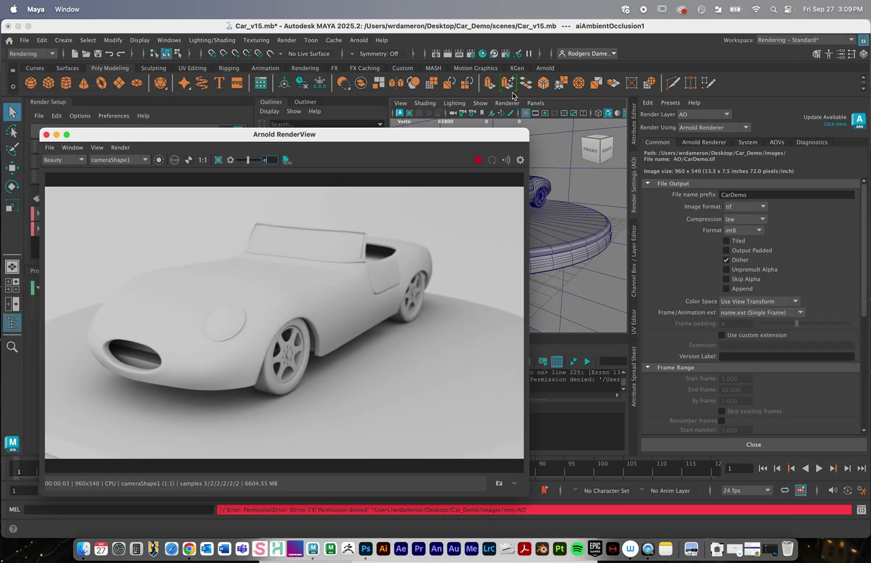
- Open Hypershade and arrange it beside Arnold RenderView so the aiAmbientOcclusion1 attributes and the render show together
left_click(483, 53)
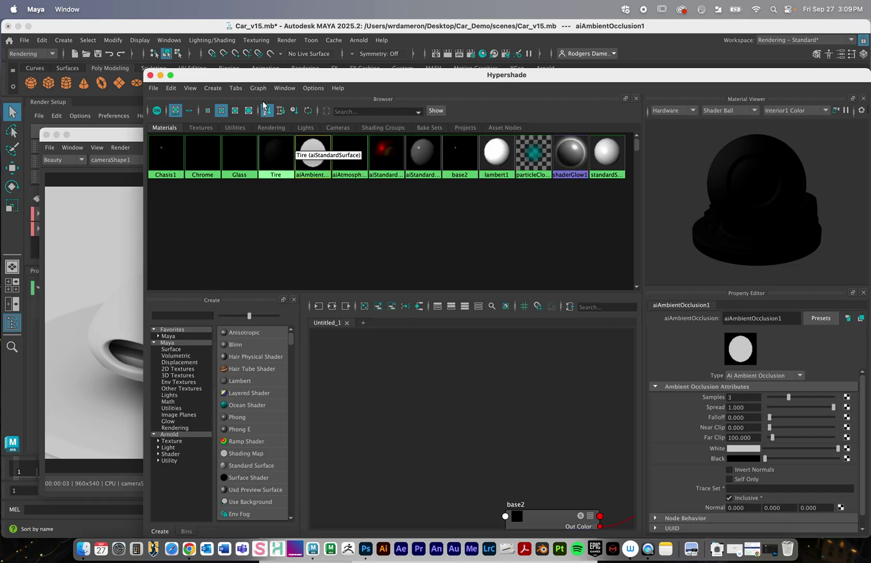
left_click_drag(255, 75, 171, 16)
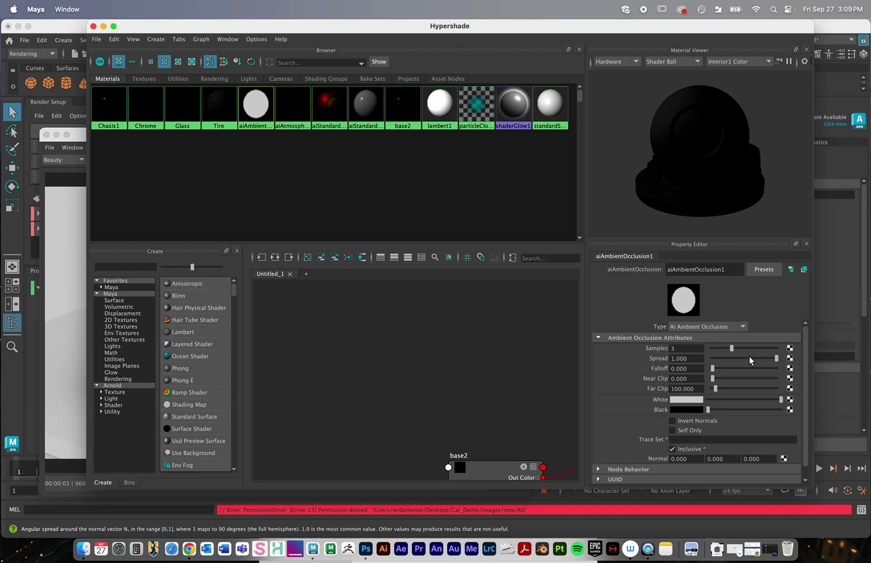
left_click_drag(296, 28, 512, 53)
left_click_drag(193, 134, 96, 102)
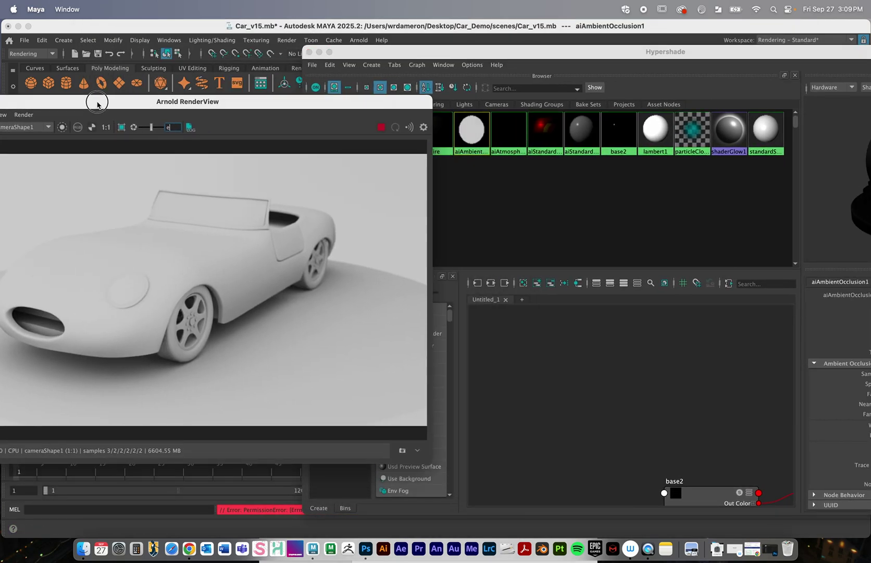
left_click_drag(532, 51, 301, 42)
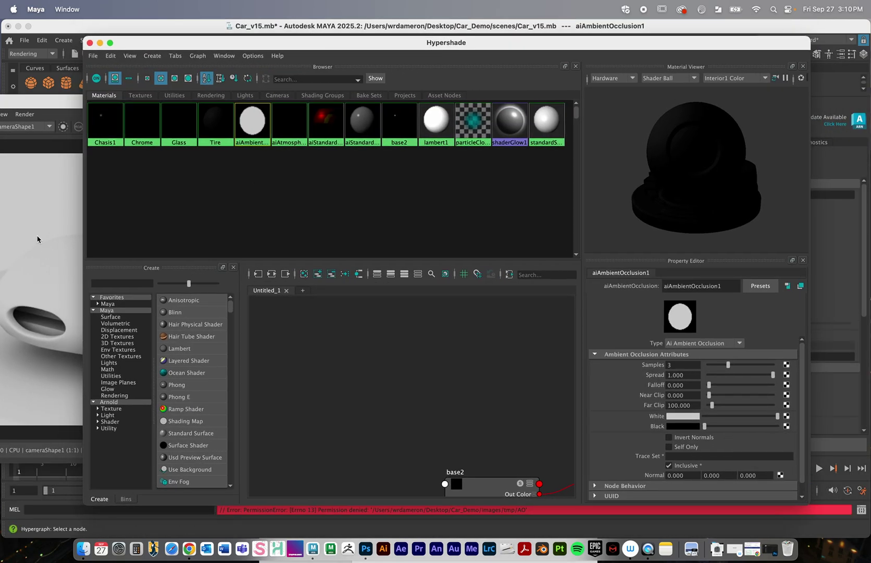
left_click_drag(82, 232, 410, 231)
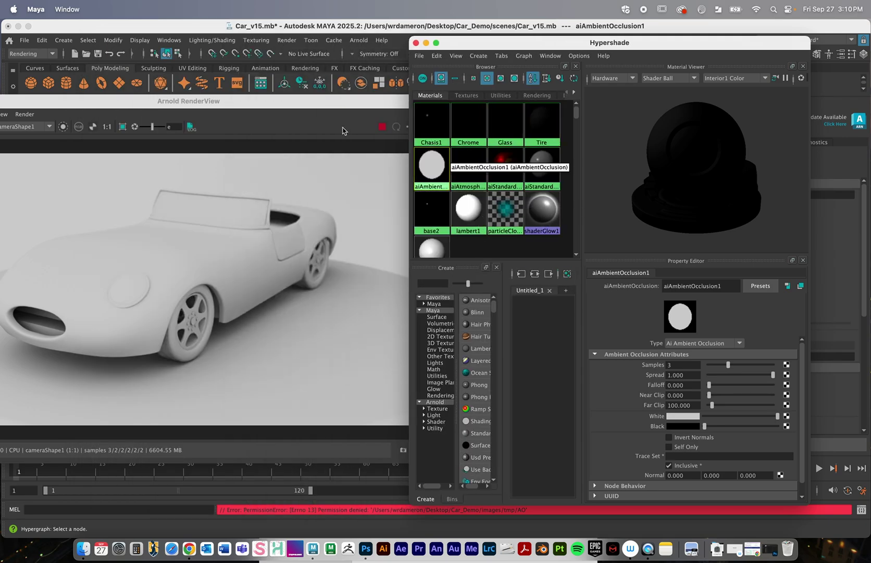
left_click_drag(287, 107, 269, 100)
- Try a Spread of about 0.296 on aiAmbientOcclusion1, and return it to 1.000
left_click_drag(774, 375, 728, 375)
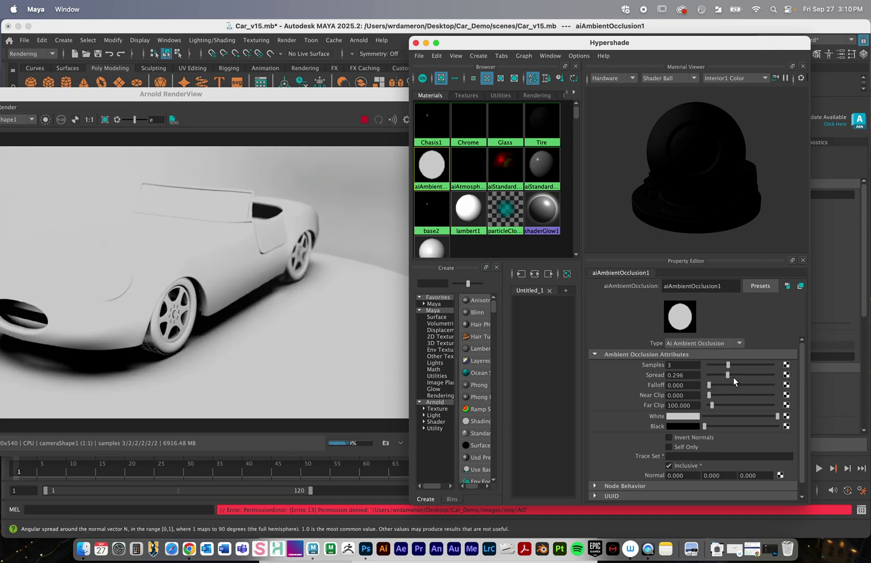
left_click_drag(734, 375, 775, 376)
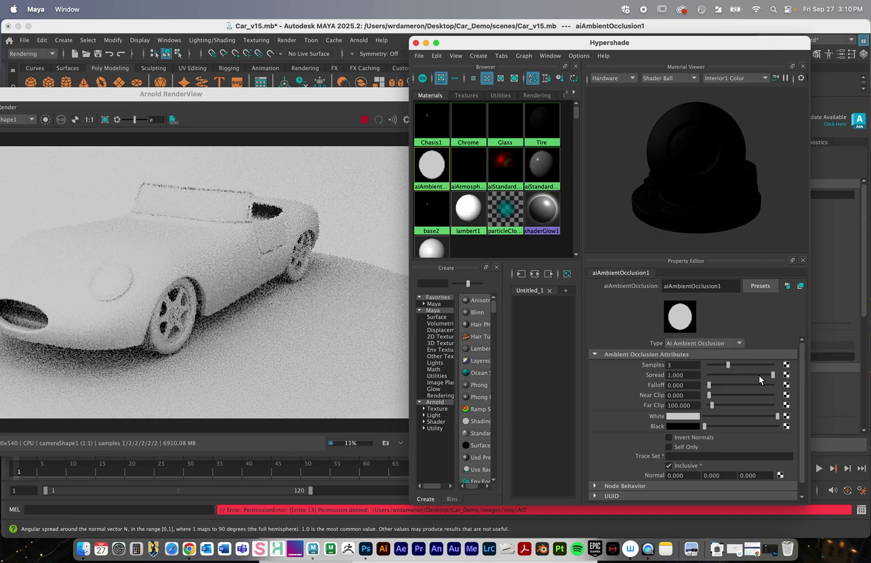
- Close Hypershade and move Arnold RenderView aside to uncover Render Setup and the Outliner
left_click(693, 364)
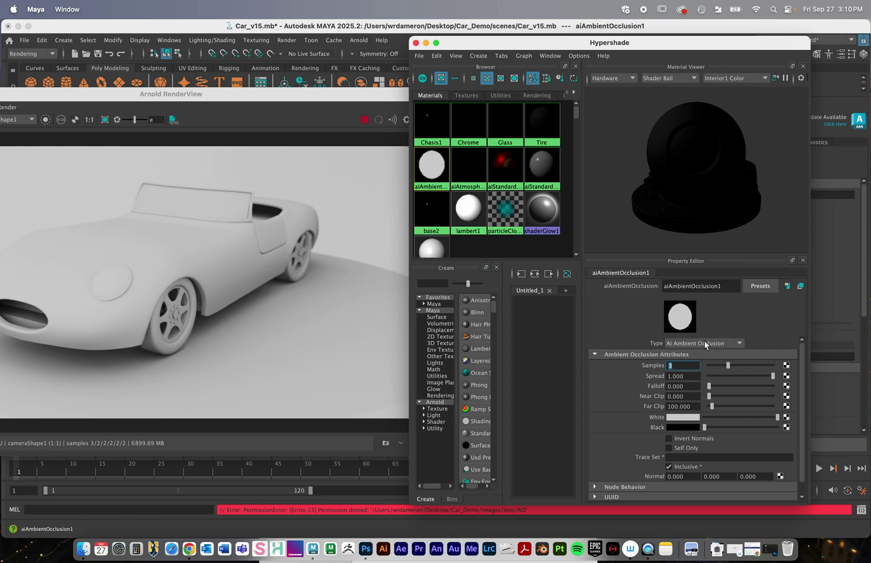
left_click(416, 43)
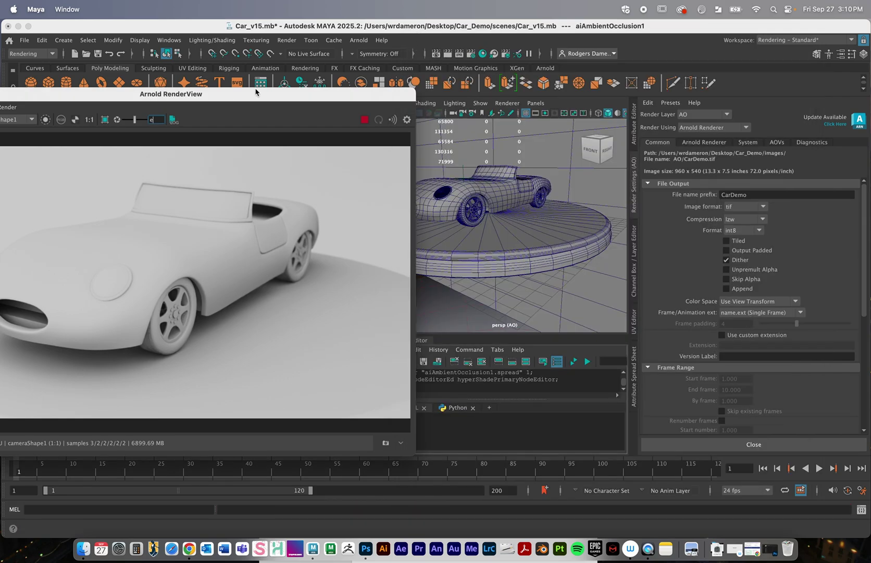
double_click(229, 94)
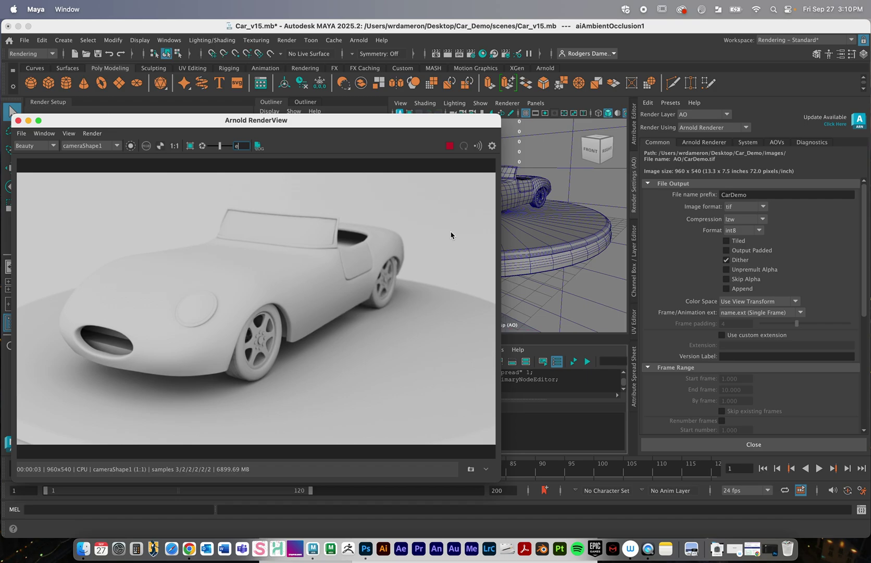
left_click(574, 177)
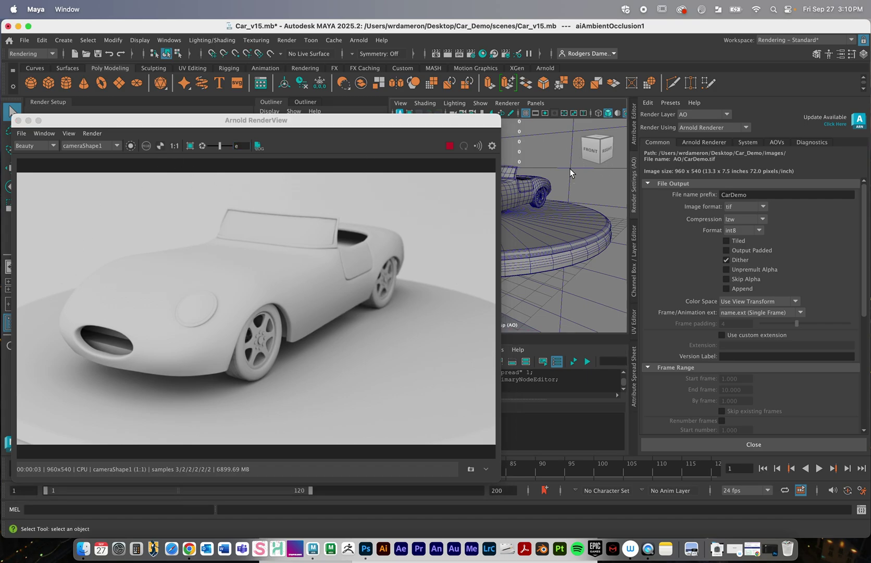
left_click_drag(258, 124, 703, 203)
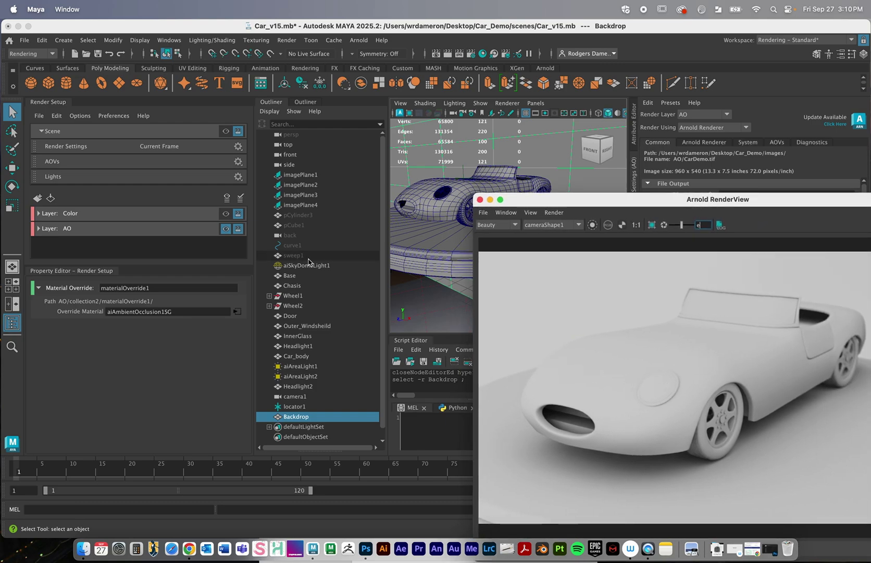
- Collapse the Scene settings in Render Setup and batch render the AO layer
left_click(41, 131)
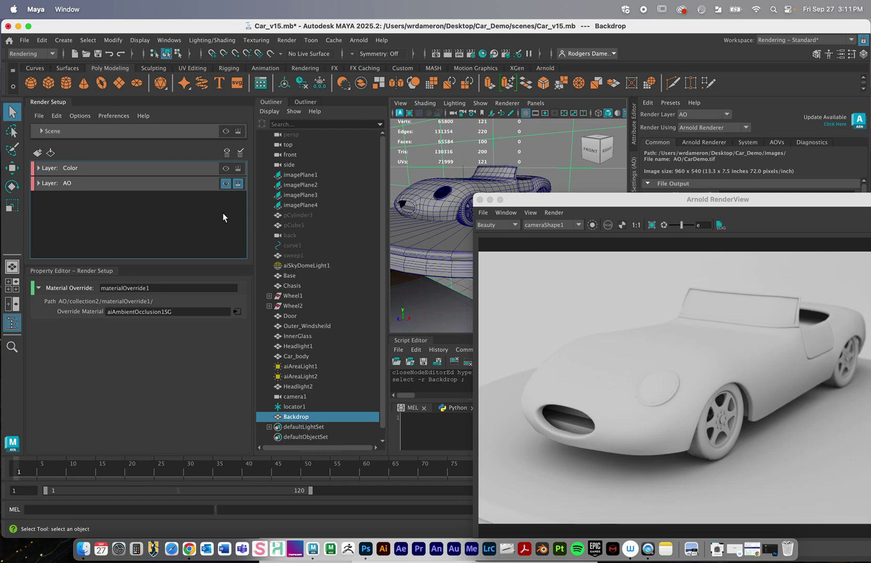
left_click(287, 40)
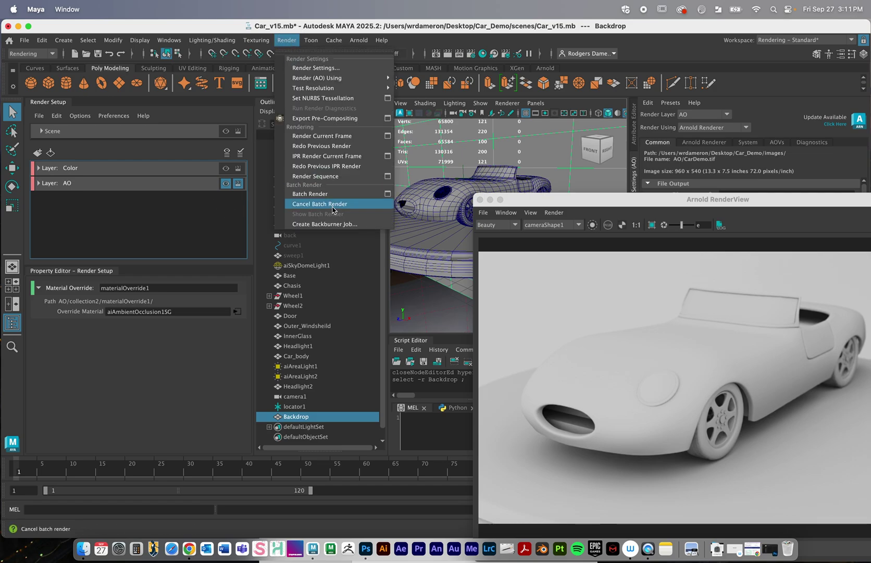
left_click(310, 194)
left_click_drag(544, 205, 812, 207)
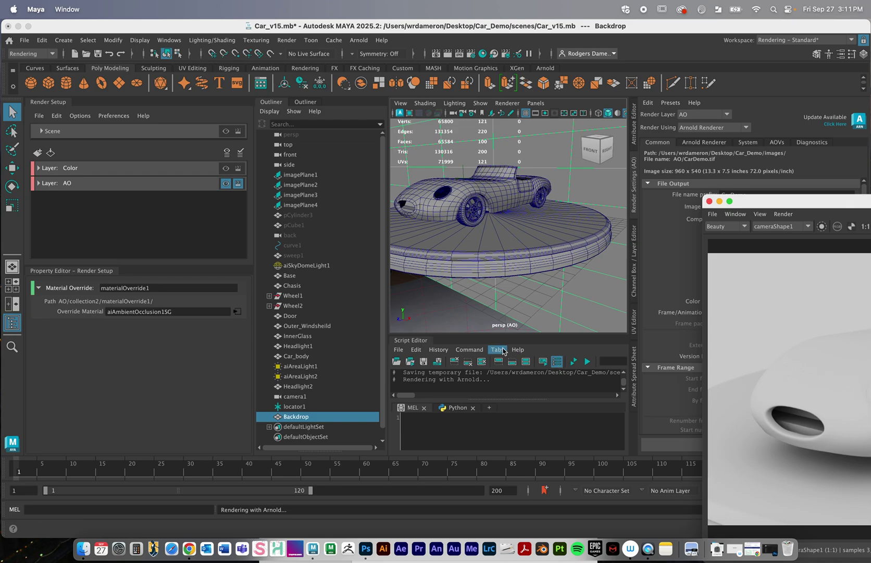
- Switch to Finder, preview the rendered CarDemo.tif in the AO folder of images, and return to Maya
left_click(86, 544)
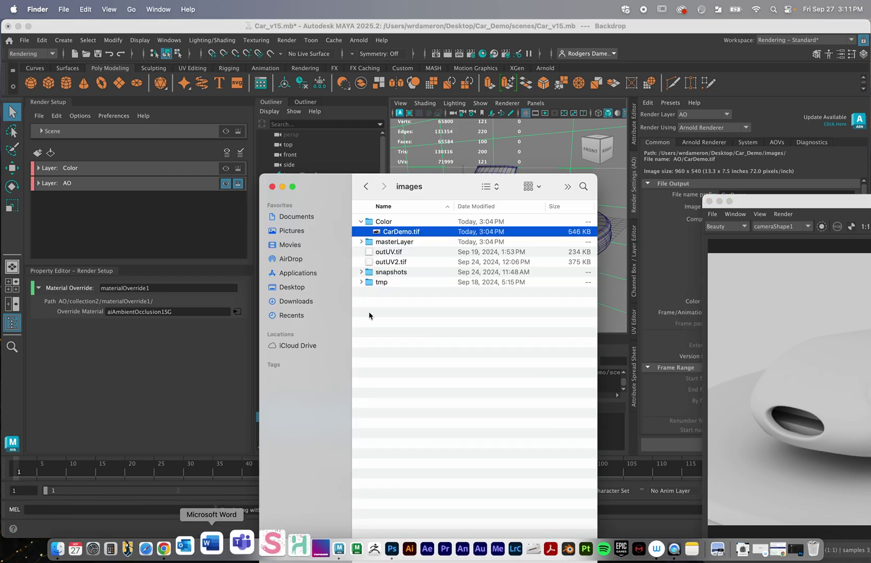
left_click_drag(434, 184, 320, 77)
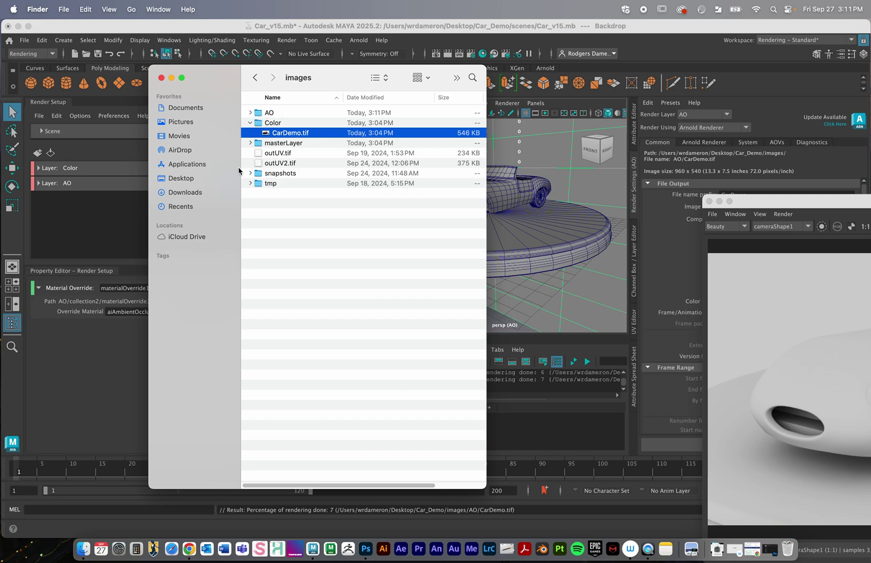
left_click(250, 112)
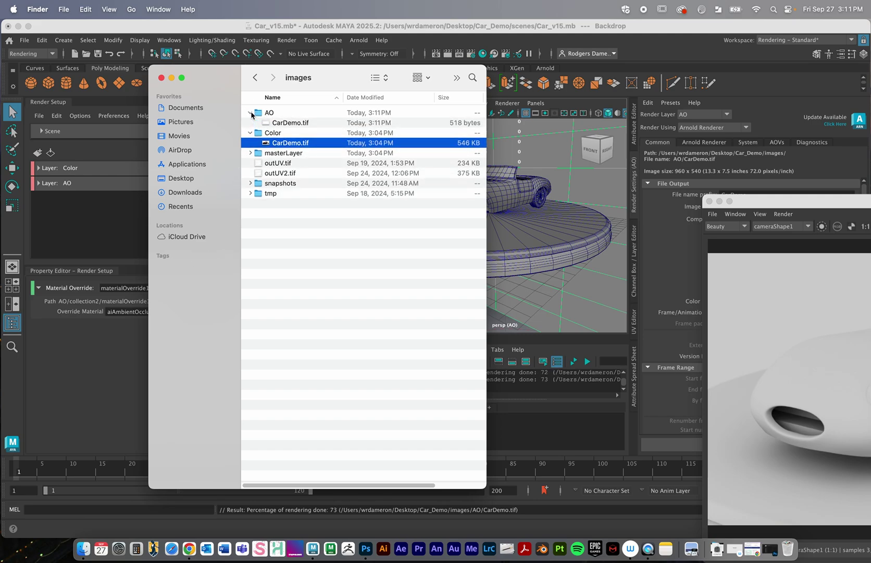
left_click_drag(222, 82, 92, 95)
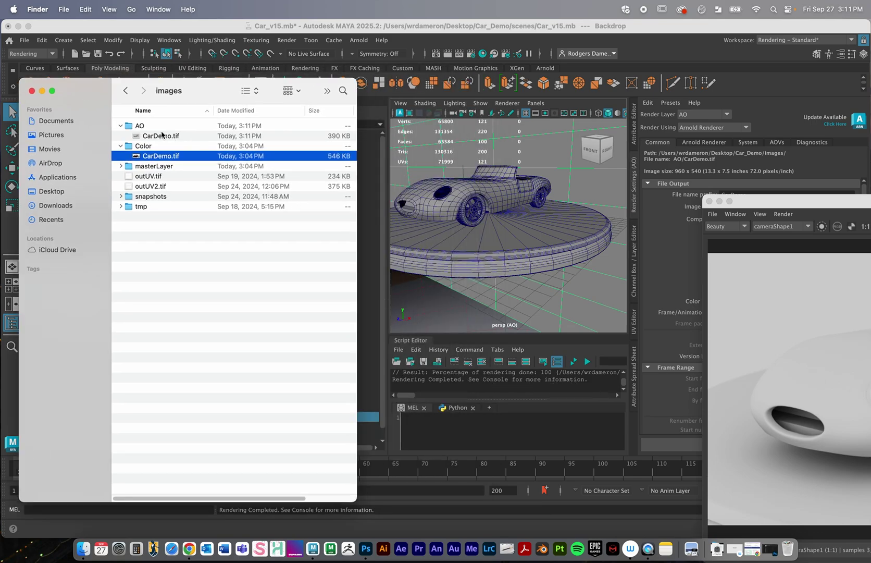
left_click(162, 137)
key("space")
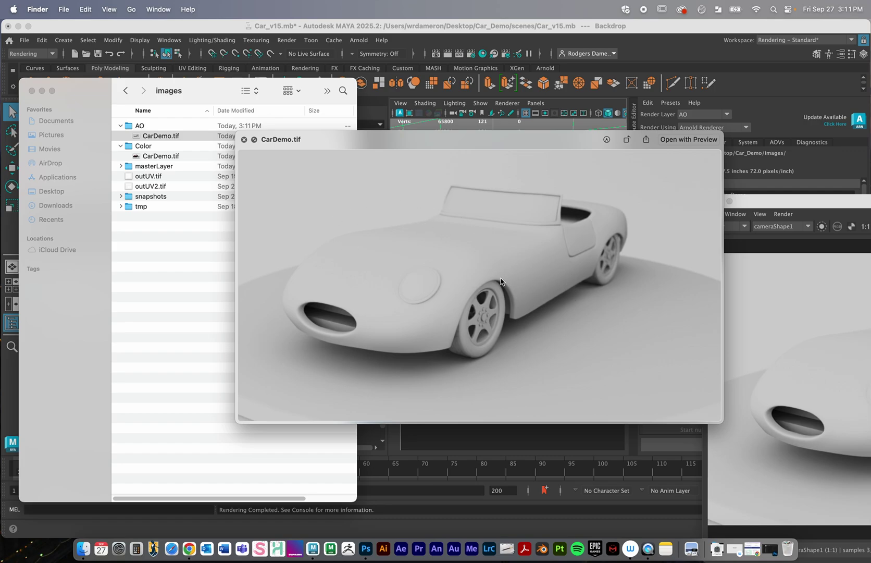
left_click(243, 139)
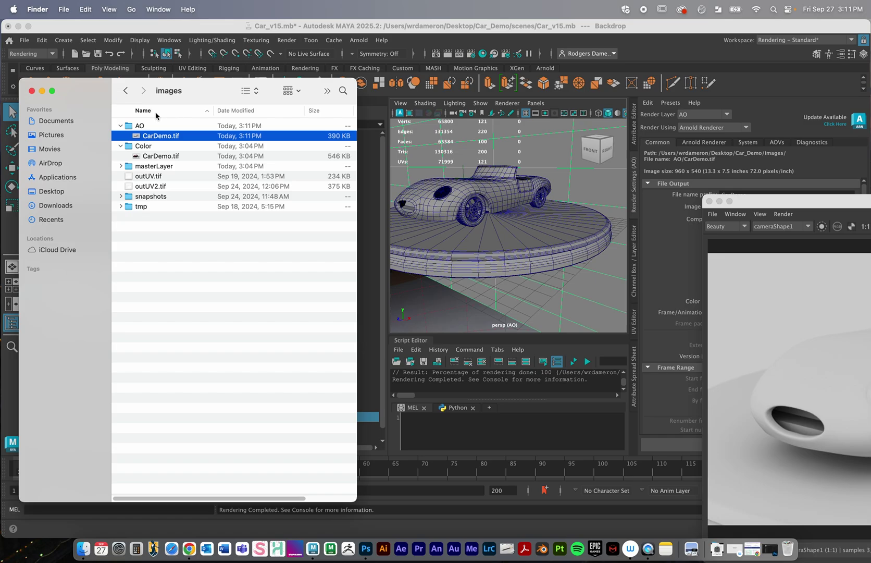
left_click_drag(88, 93, 147, 315)
left_click(140, 246)
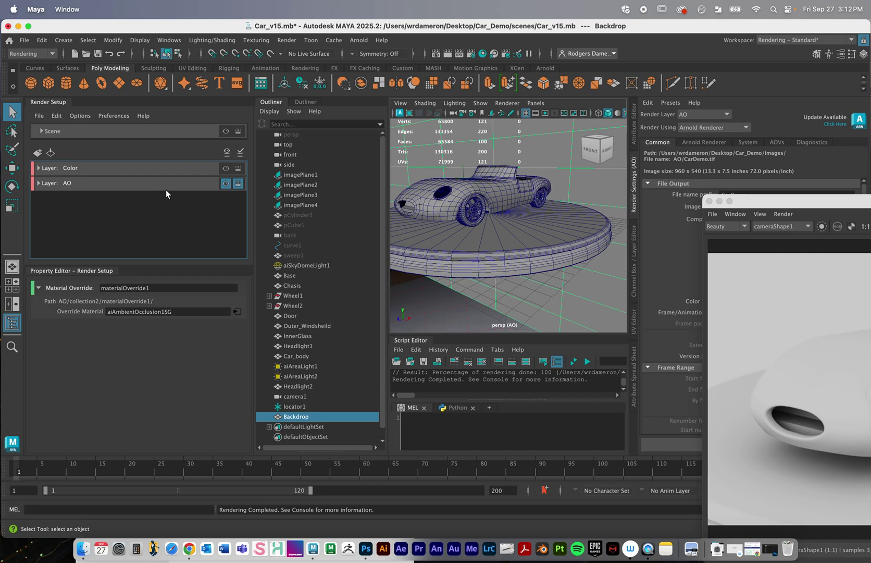
- Create a new render layer below AO and name it Wireframe
left_click(37, 153)
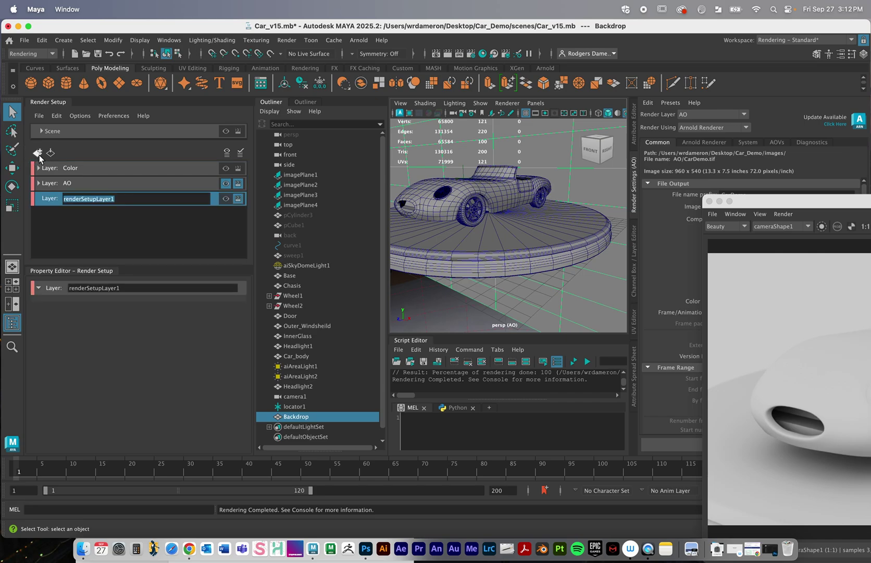
double_click(95, 199)
type("Wirefram")
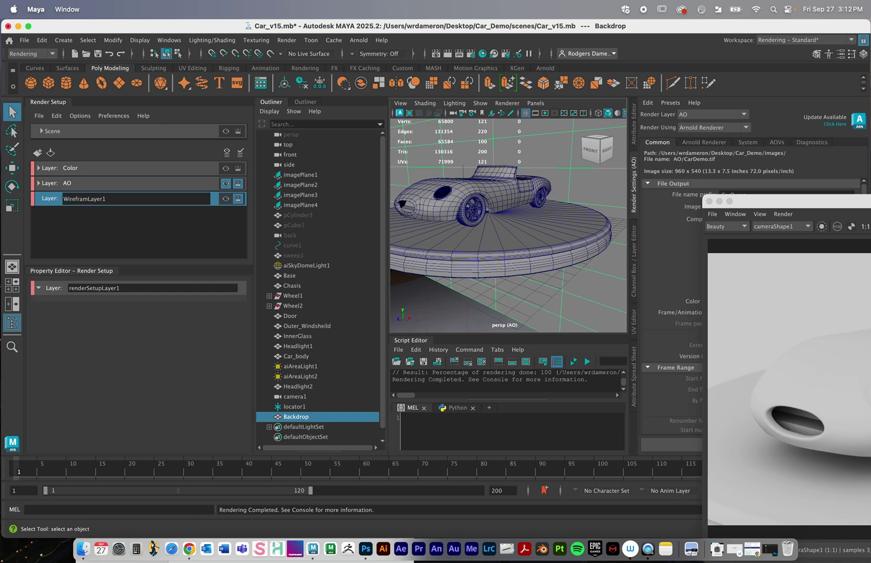
double_click(96, 200)
type("Wireframe")
key("Return")
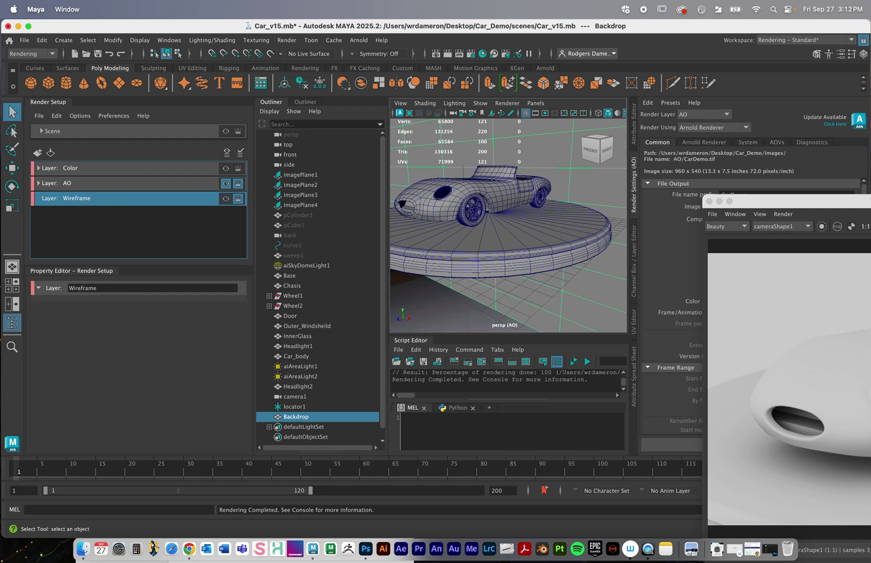
- Create a collection in the Wireframe layer and add the car's front tire, Wheel1|pCylinder1, to it
right_click(115, 200)
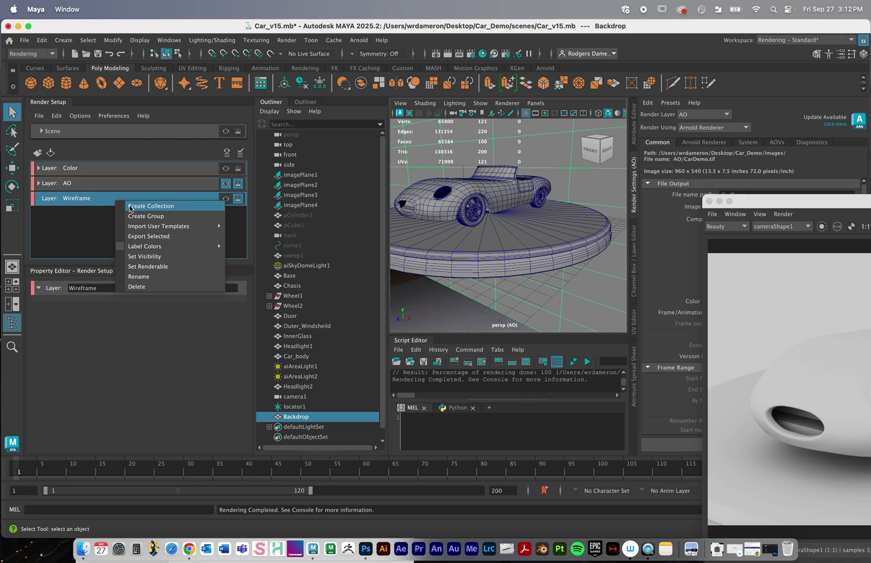
left_click(131, 207)
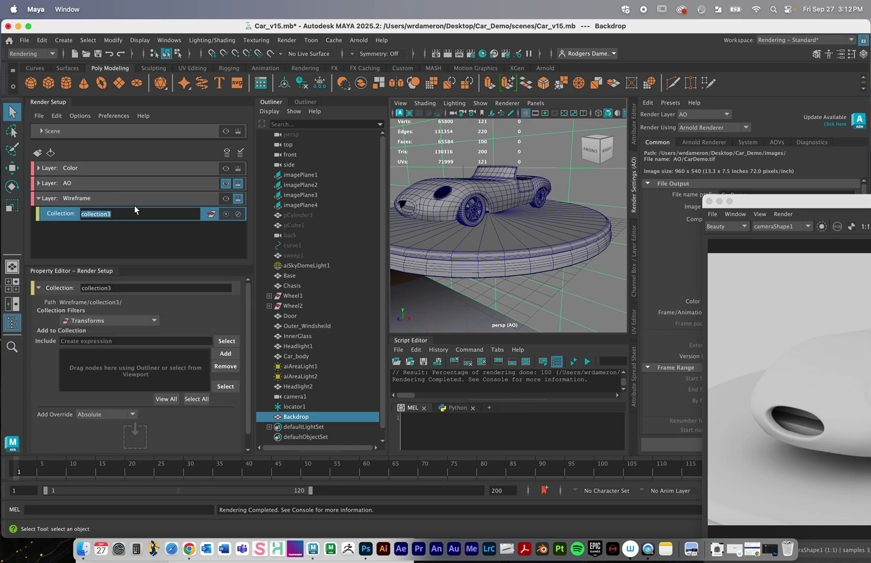
left_click_drag(548, 211, 524, 205, "alt")
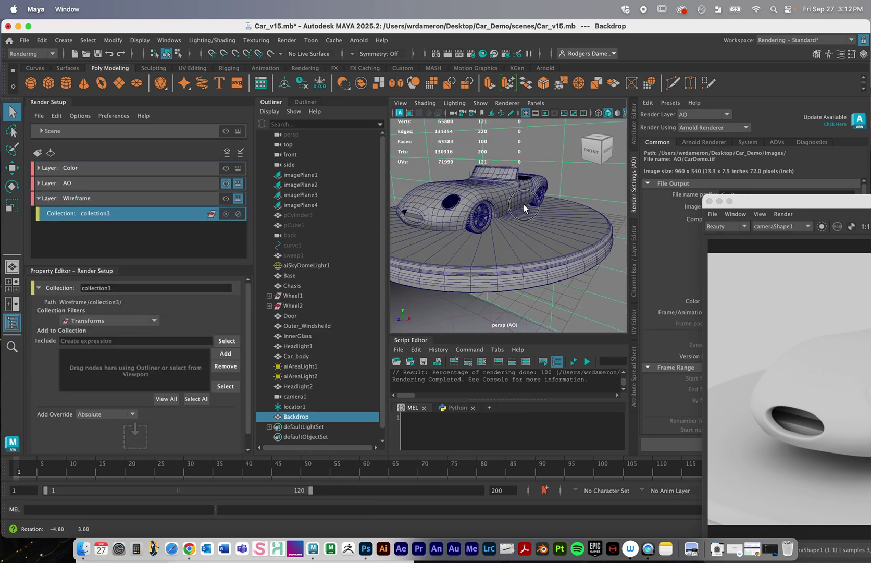
scroll(524, 204, "down", 10)
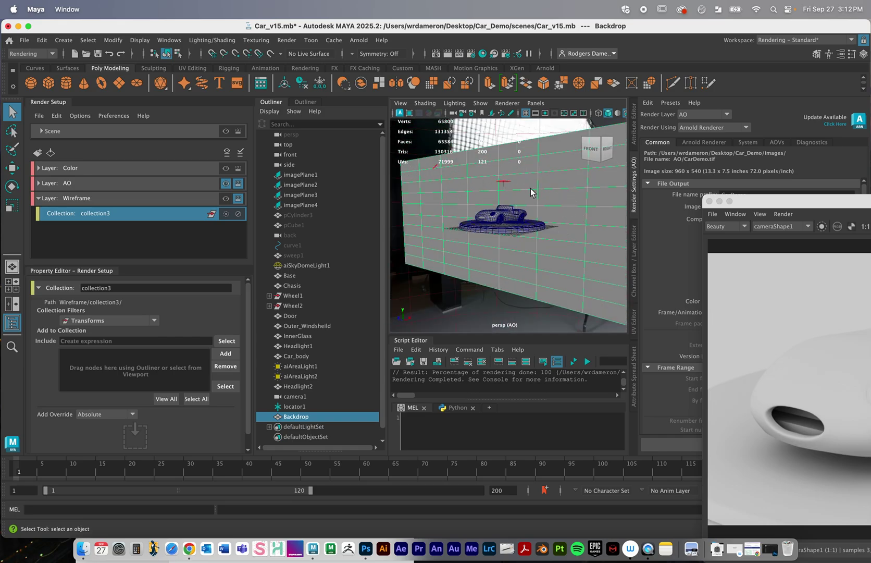
scroll(509, 192, "up", 6)
left_click_drag(540, 201, 553, 207, "alt")
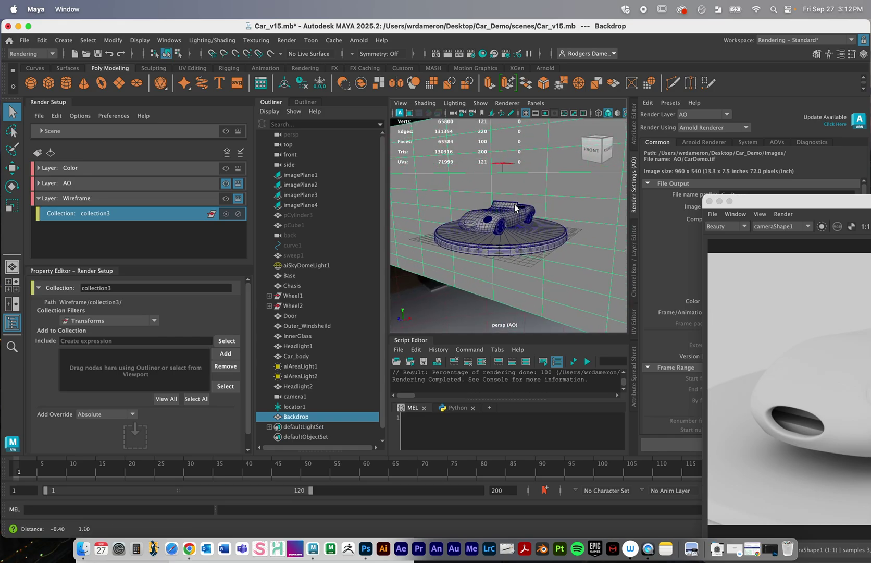
scroll(553, 206, "up", 3)
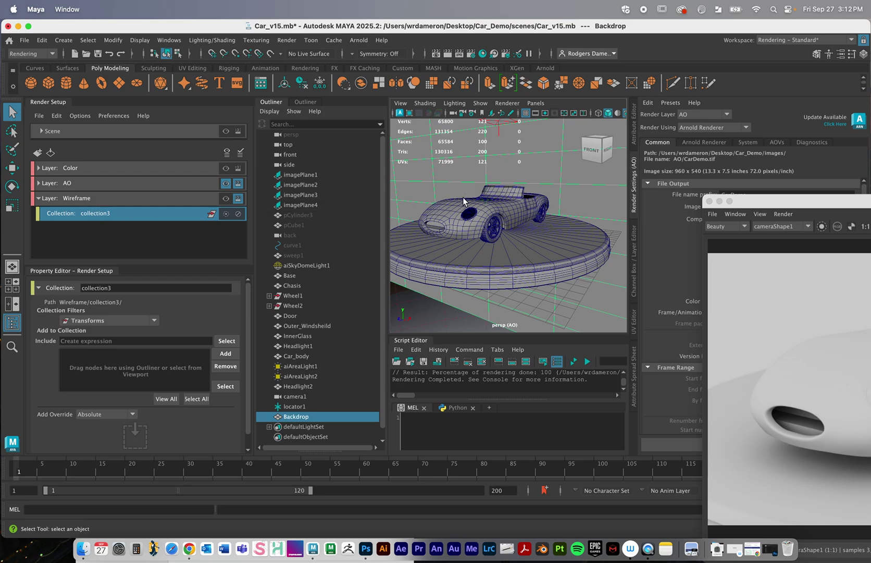
scroll(500, 207, "up", 4)
scroll(501, 206, "down", 1)
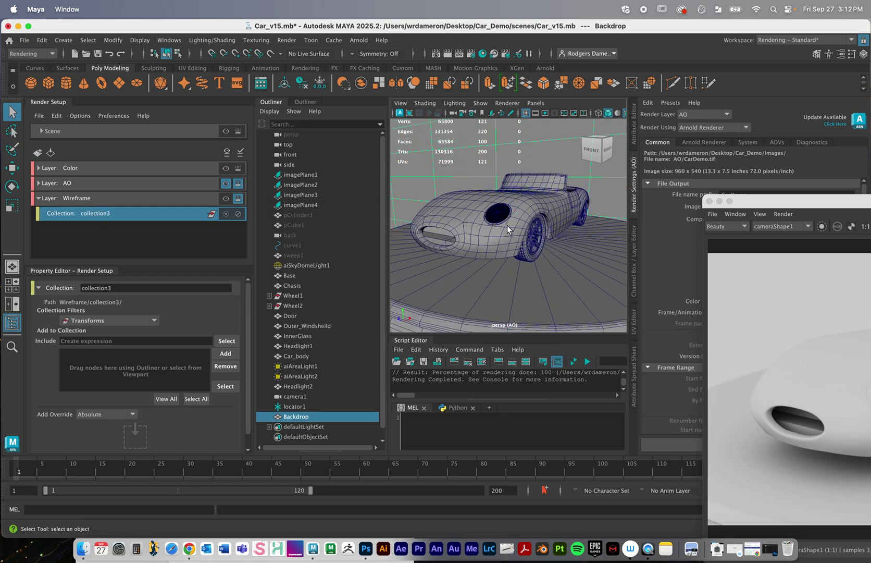
left_click(530, 255)
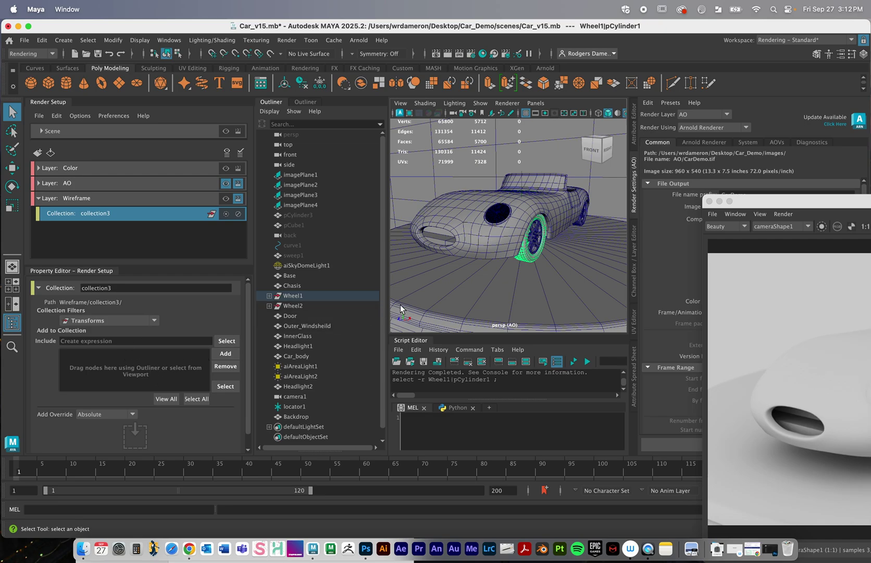
left_click(225, 354)
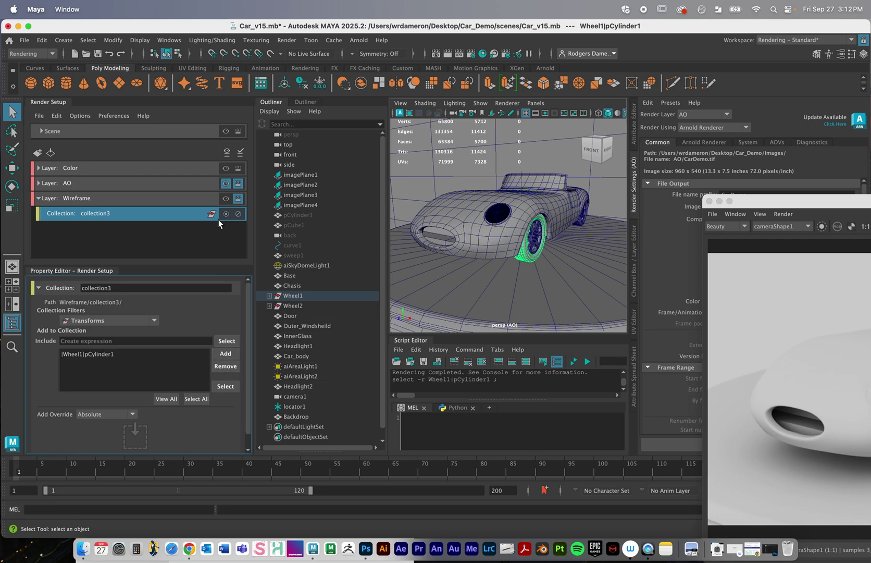
- Make the Wireframe layer visible to check which objects it contains, and switch visibility back to the AO layer
left_click(224, 198)
left_click(225, 185)
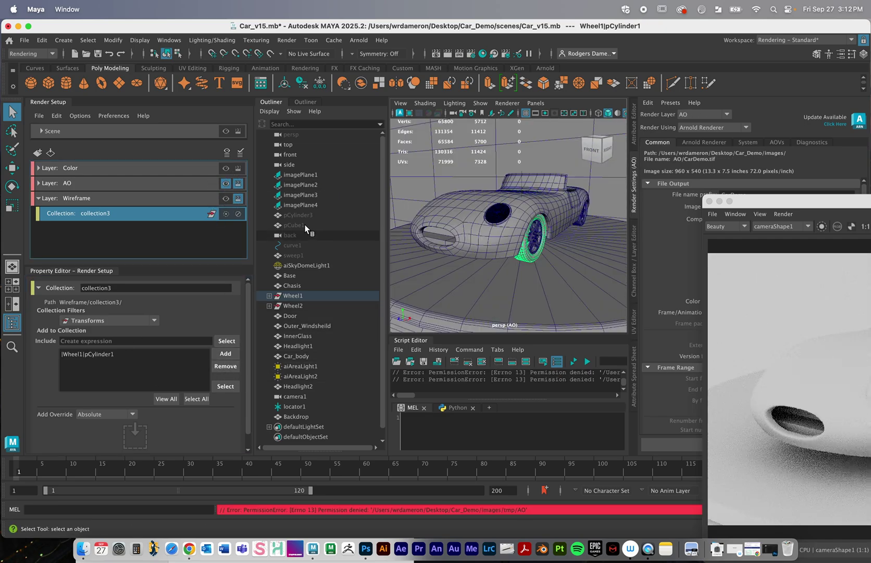
left_click(226, 198)
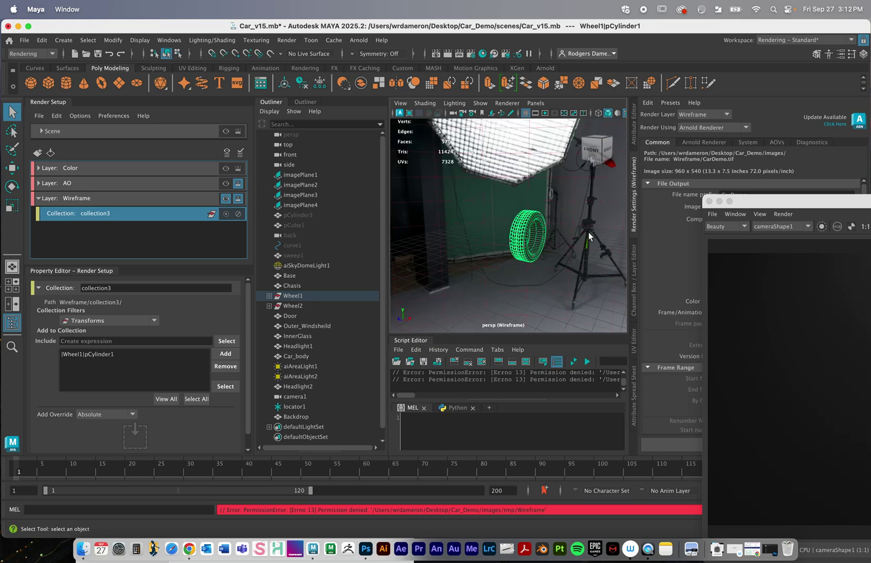
left_click_drag(588, 232, 569, 235, "alt")
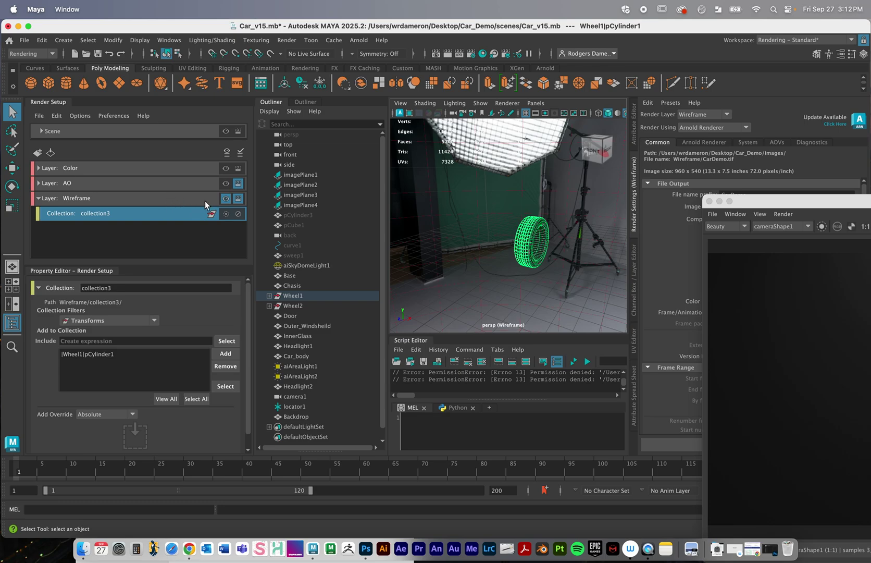
left_click(227, 184)
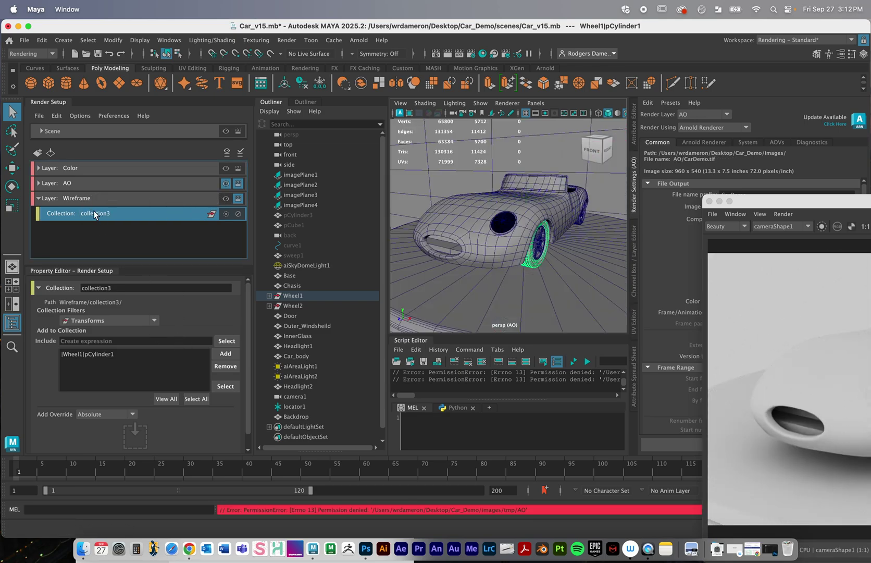
- Select all the car's parts, leaving out the Backdrop and Base, and add them to collection3 of the Wireframe layer
right_click_drag(544, 261, 528, 250, "alt")
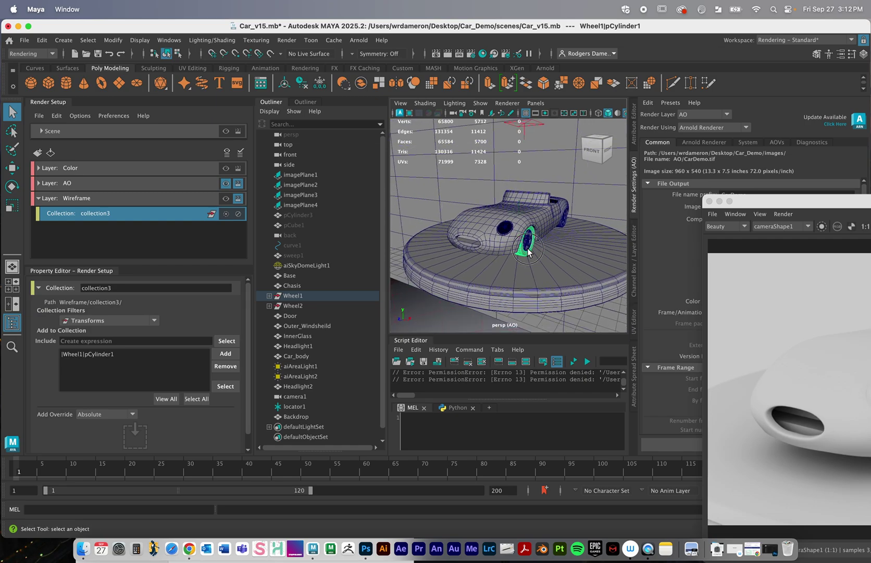
left_click_drag(527, 251, 530, 247, "alt")
left_click_drag(469, 177, 588, 301)
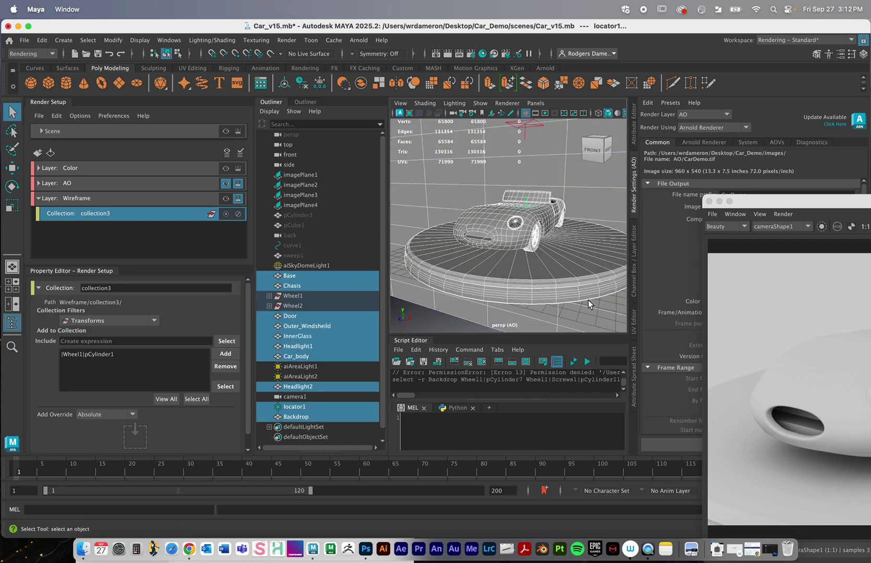
left_click(578, 189, "shift")
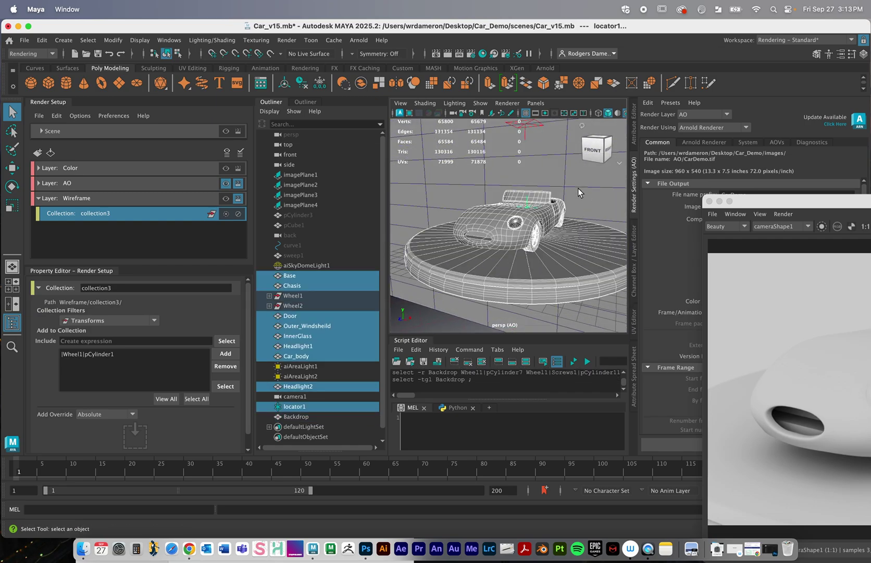
left_click(575, 254, "shift")
left_click_drag(567, 255, 545, 245, "alt")
scroll(542, 243, "up", 10)
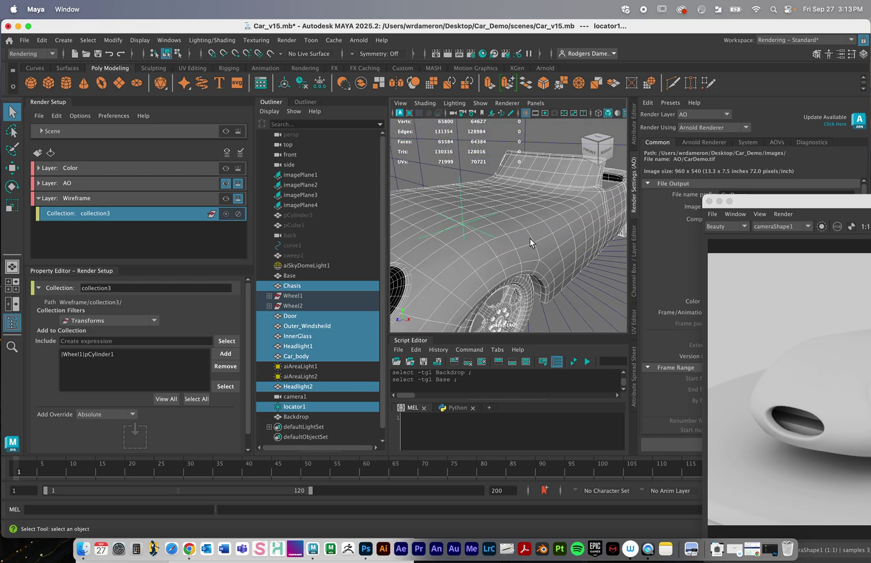
middle_click_drag(530, 239, 548, 222, "alt")
scroll(549, 221, "down", 10)
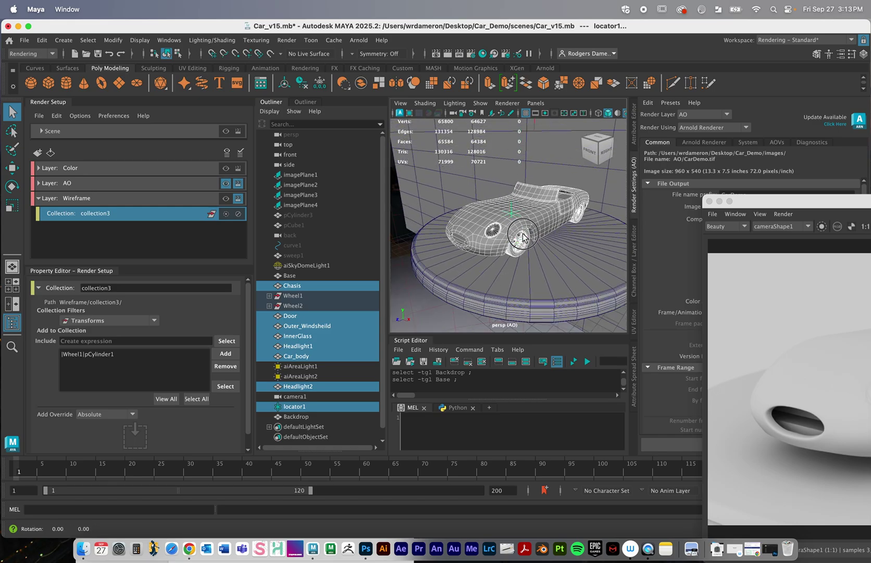
left_click_drag(546, 233, 525, 230, "alt")
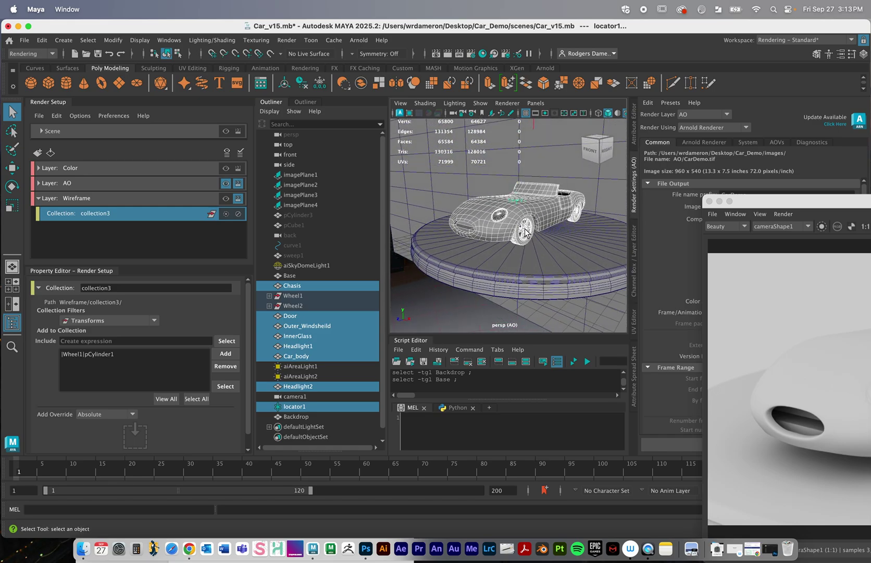
mouse_move(525, 231)
right_mouse_down("alt")
mouse_move(511, 231)
mouse_move(567, 236)
mouse_move(541, 234)
right_mouse_up("alt")
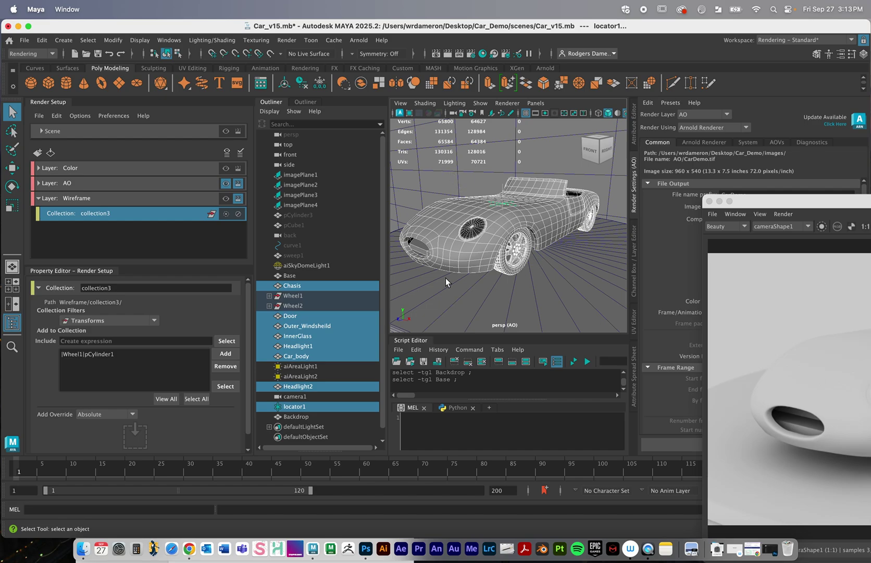
left_click(227, 354)
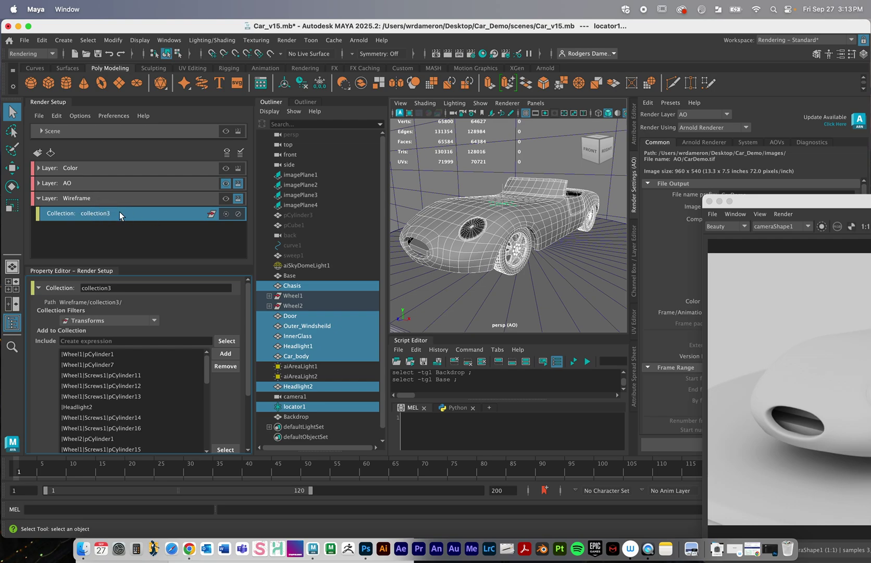
- Create a material override on the Wireframe layer's collection3 and assign a new Arnold aiWireframe shader to it
right_click(93, 213)
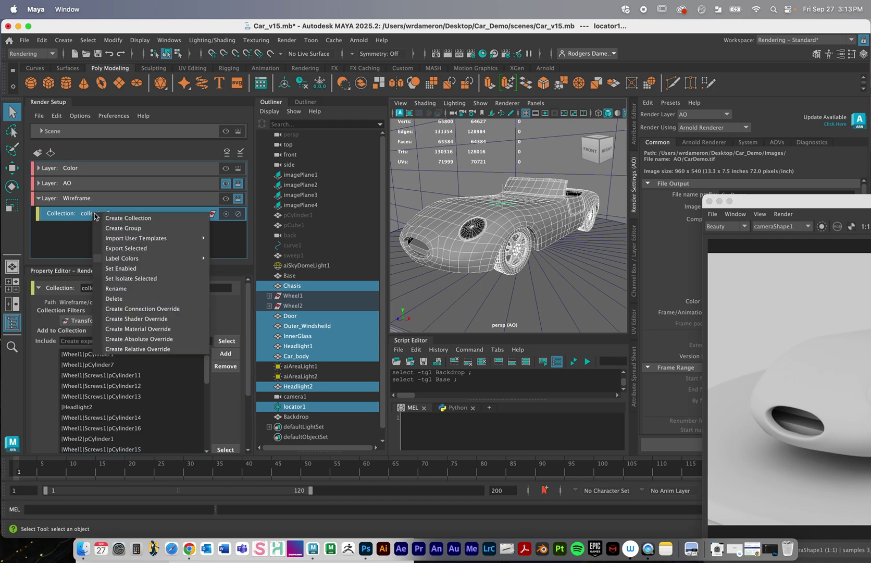
left_click(138, 328)
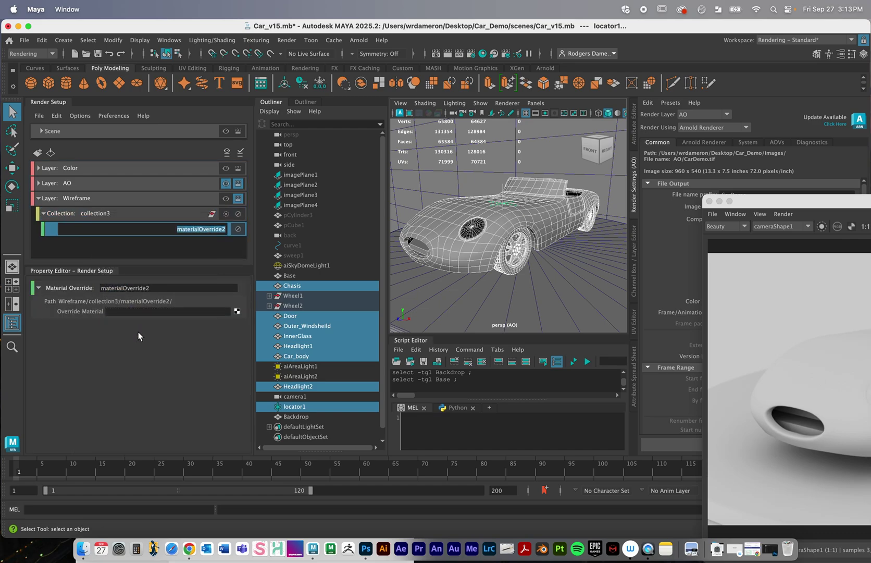
left_click(238, 315)
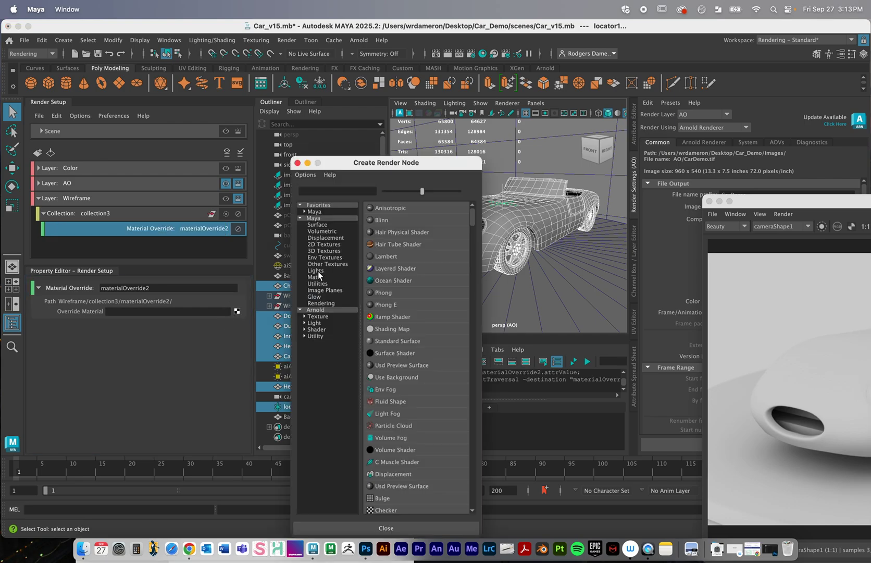
left_click_drag(368, 168, 222, 90)
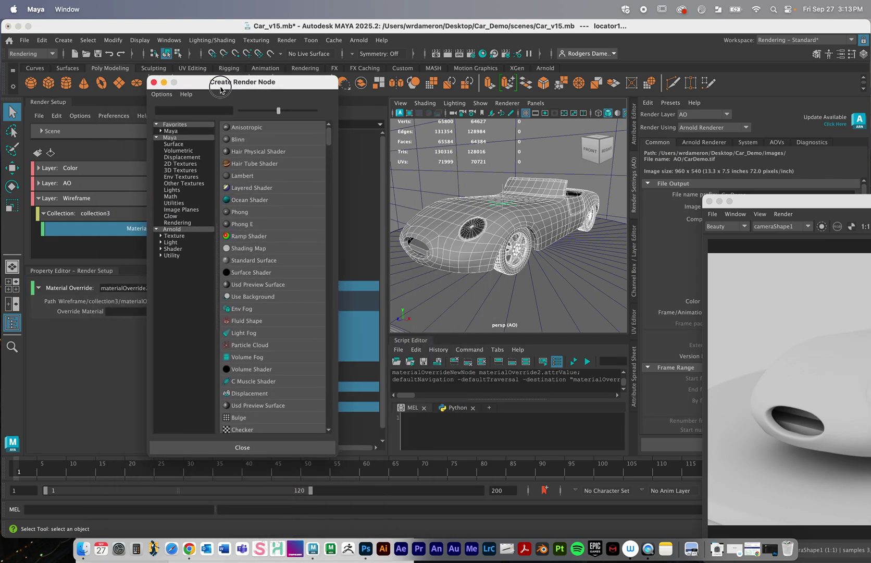
left_click(177, 248)
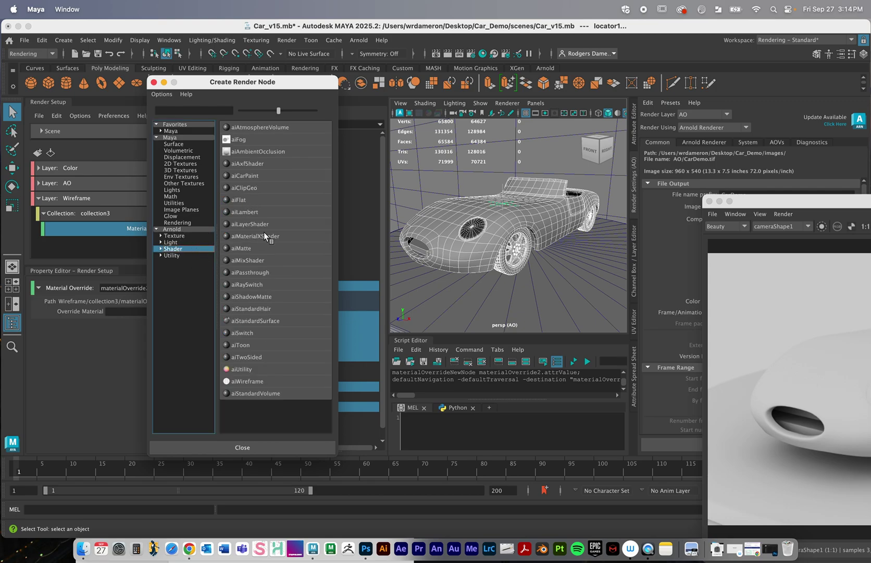
left_click(255, 382)
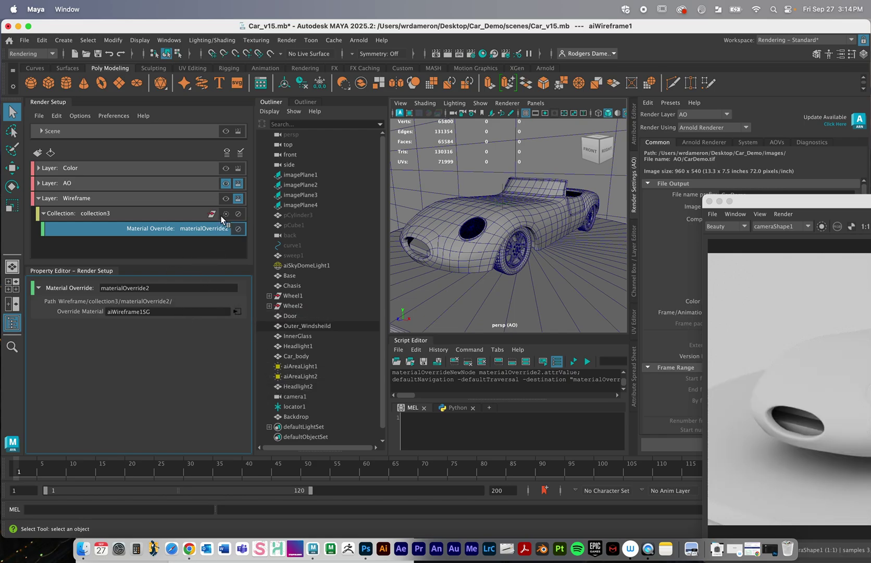
- Make the Wireframe layer visible and inspect its wireframe render of the car in the Arnold RenderView
left_click(226, 199)
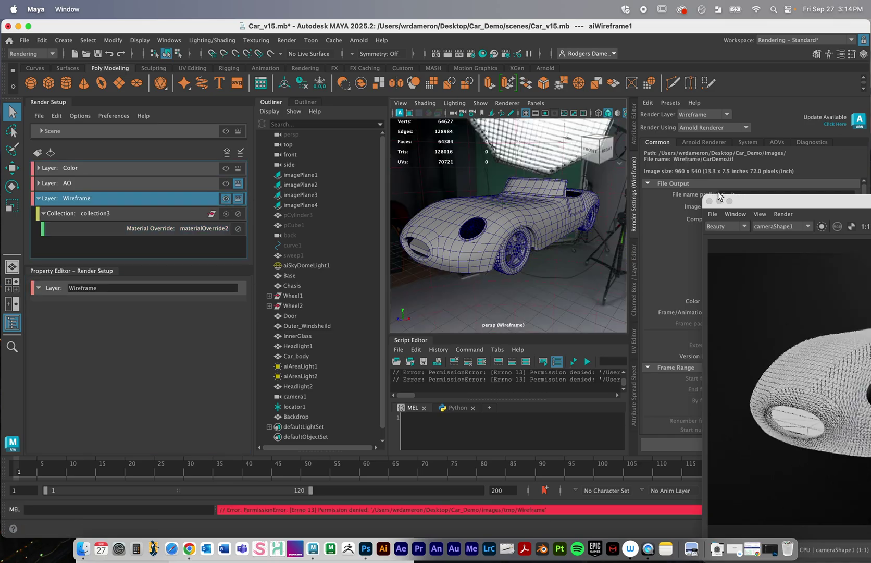
left_click_drag(722, 200, 105, 104)
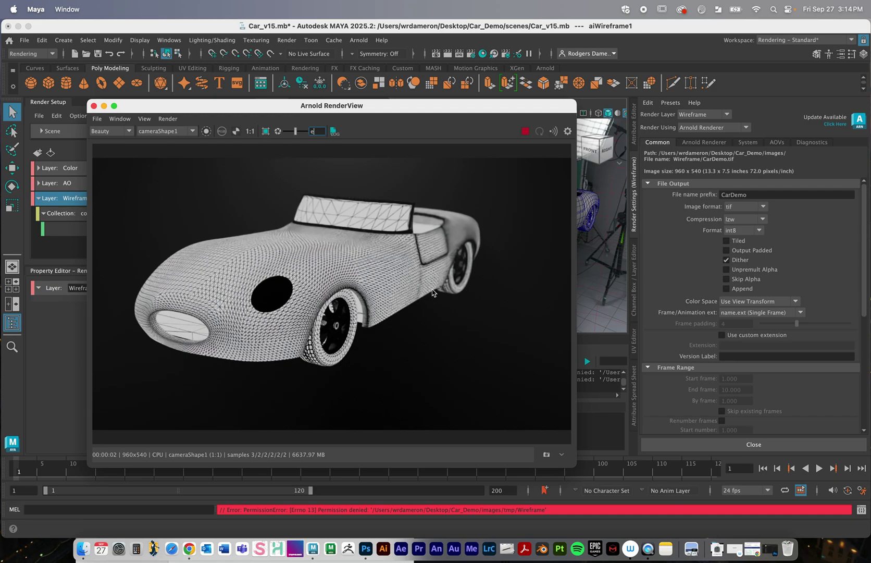
left_click_drag(284, 111, 106, 104)
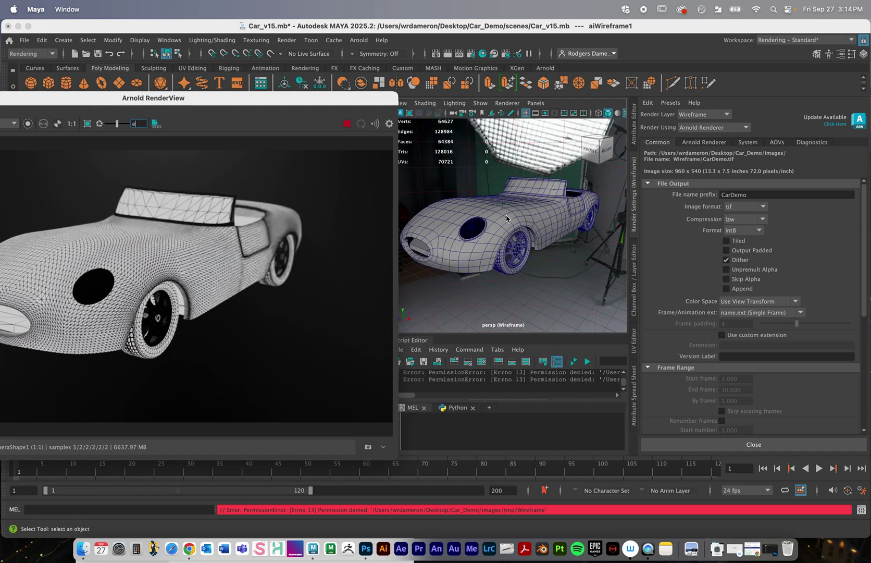
- Select the whole car in the viewport, turn off its smooth mesh preview and inspect the updated wireframe render
middle_click_drag(526, 224, 540, 232, "alt")
right_click_drag(540, 231, 495, 222, "alt")
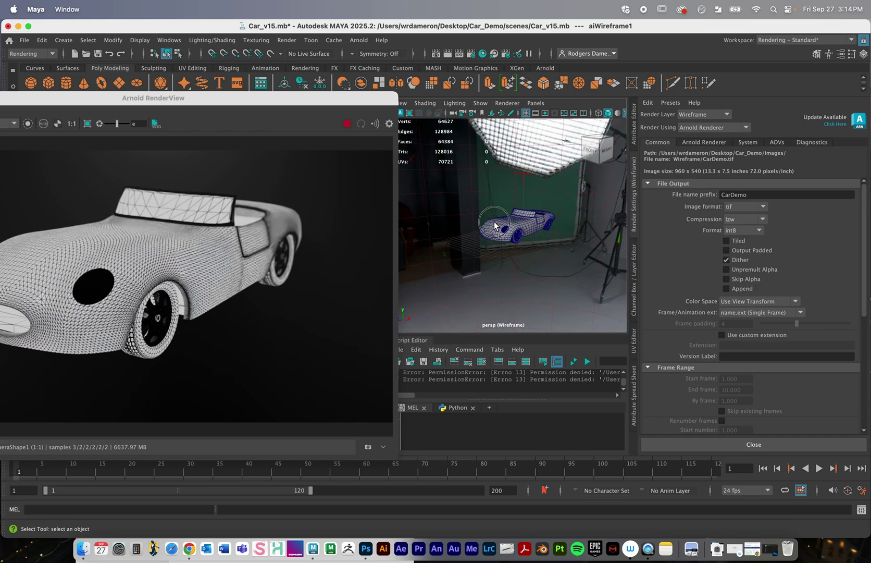
left_click_drag(494, 223, 579, 262, "alt")
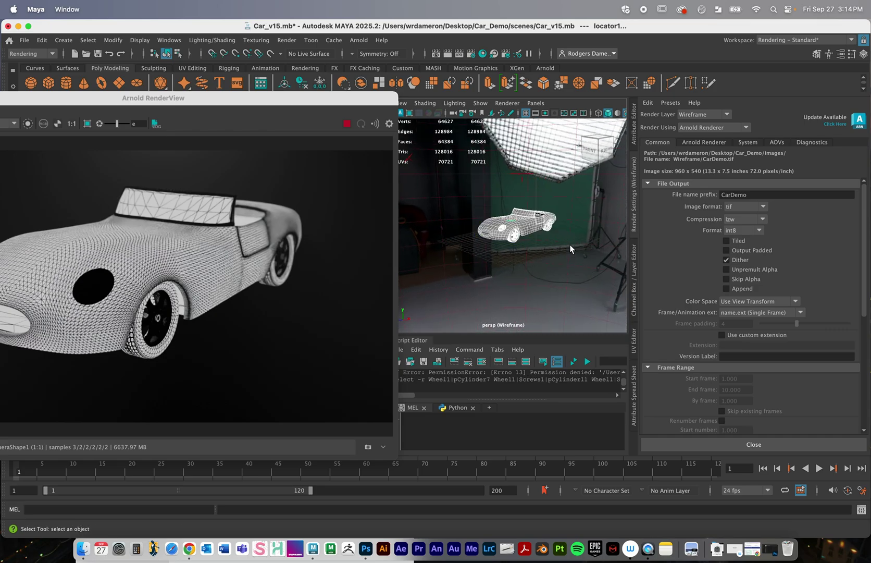
key("1")
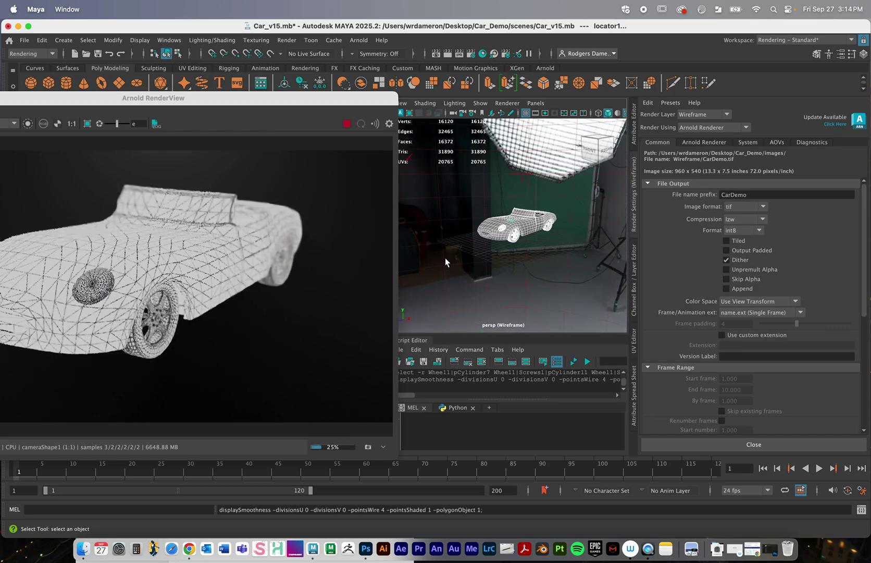
left_click_drag(111, 108, 291, 97)
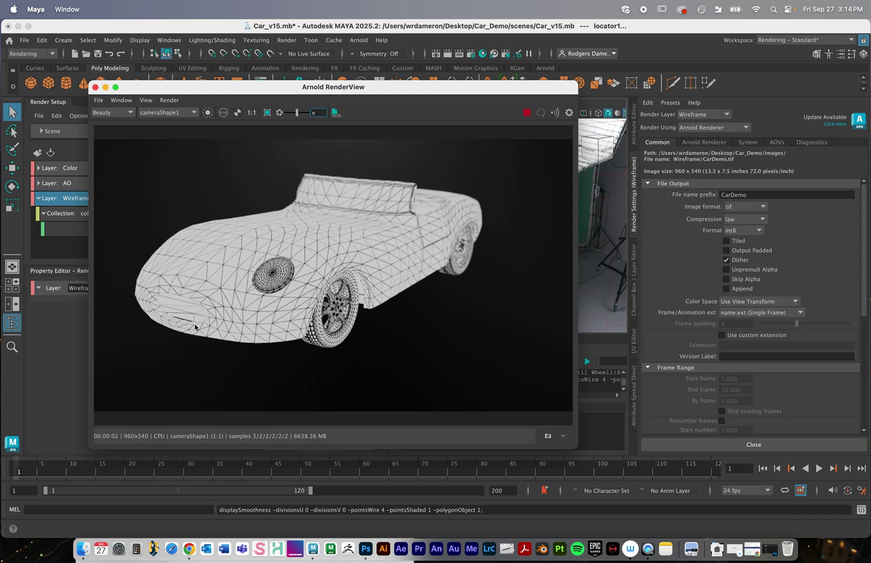
left_click_drag(385, 91, 339, 113)
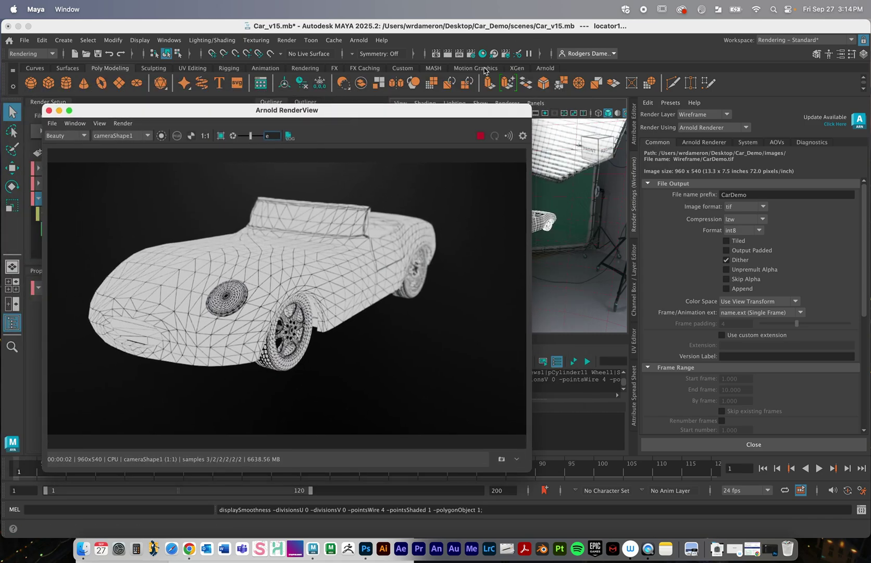
- Open Hypershade, set the aiWireframe1 material's Edge Type to polygons and review the result in the Arnold RenderView
left_click_drag(458, 110, 806, 166)
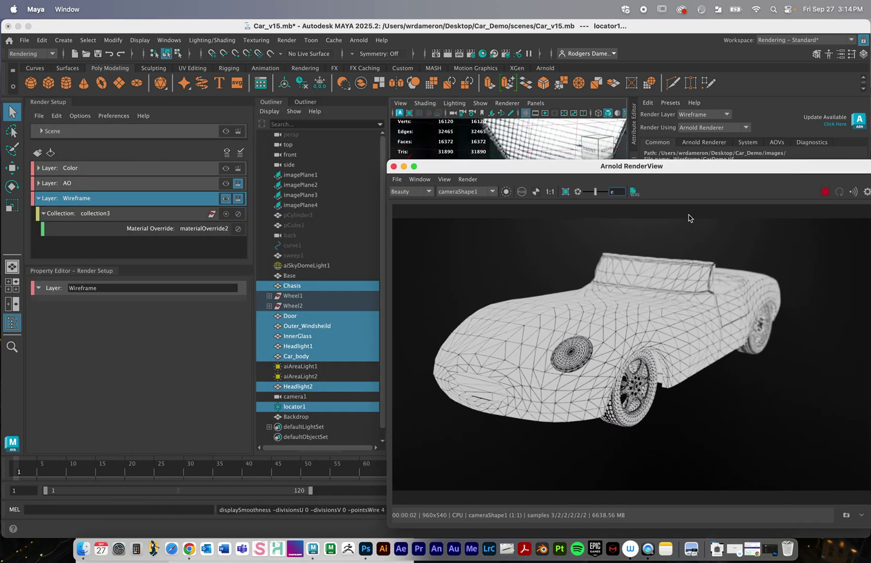
left_click(482, 53)
left_click_drag(483, 48, 209, 166)
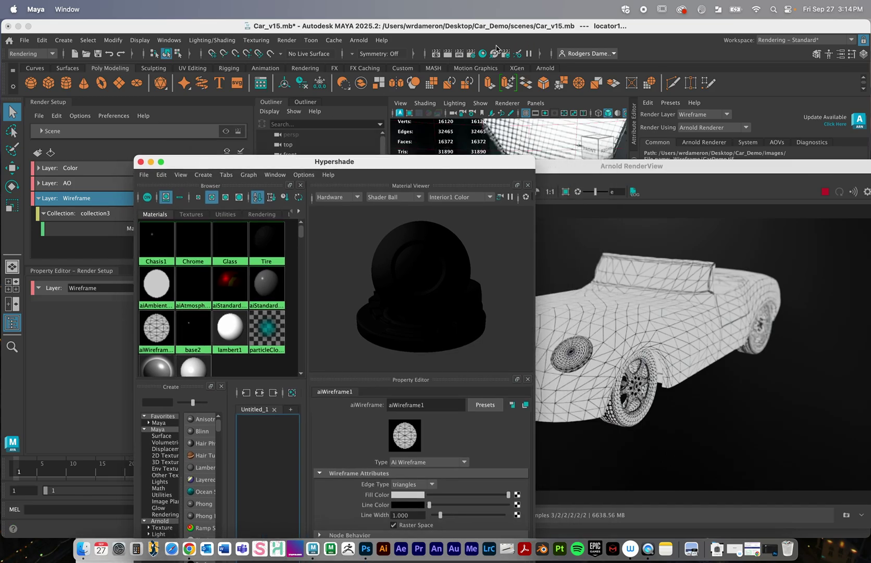
left_click_drag(344, 162, 264, 30)
left_click_drag(456, 173, 805, 172)
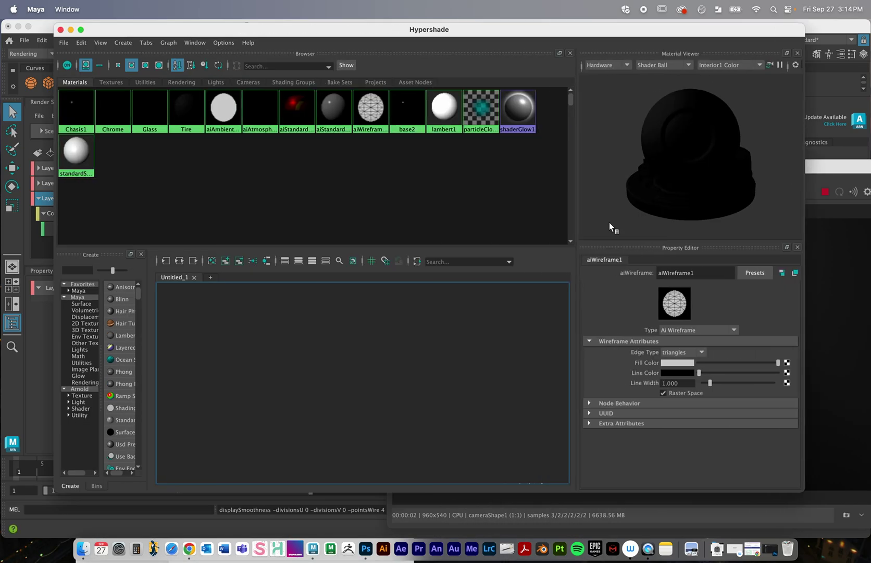
left_click(367, 112)
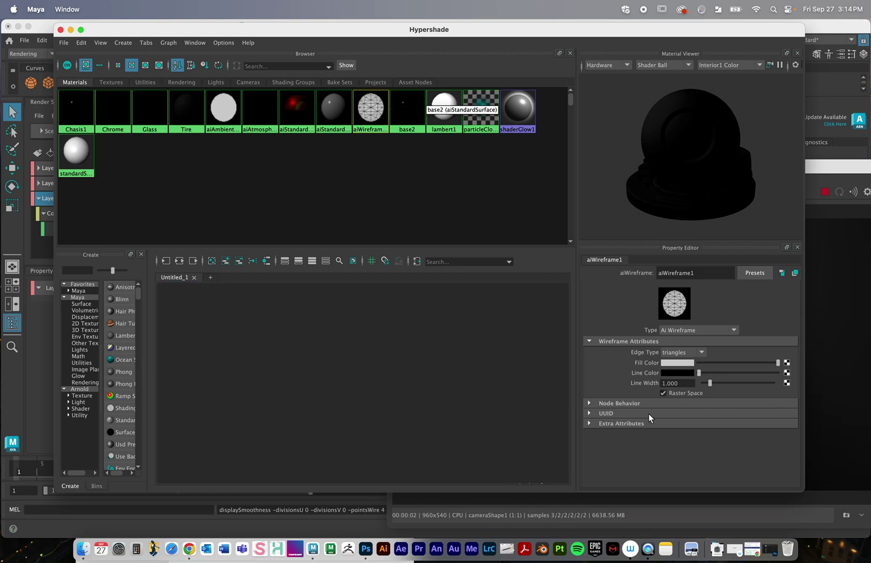
left_click(702, 353)
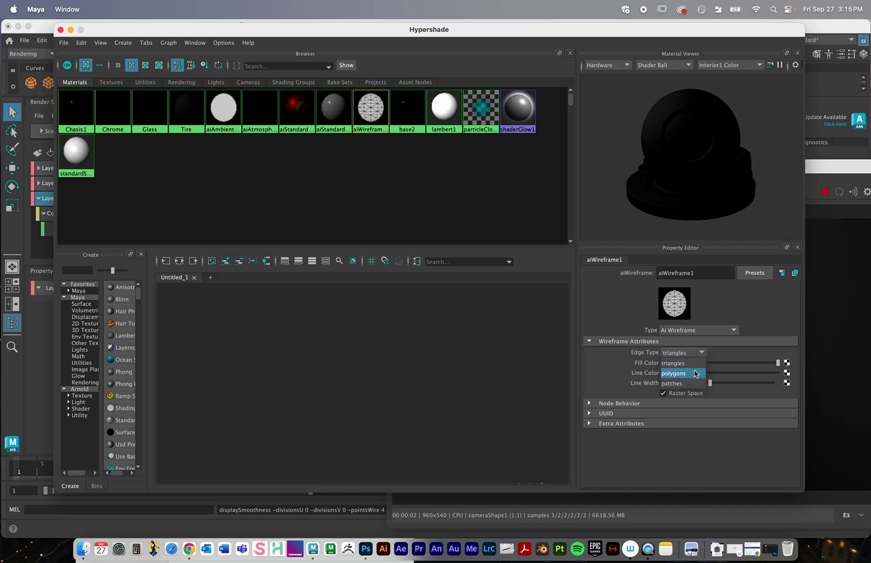
left_click(677, 373)
left_click_drag(835, 170, 625, 119)
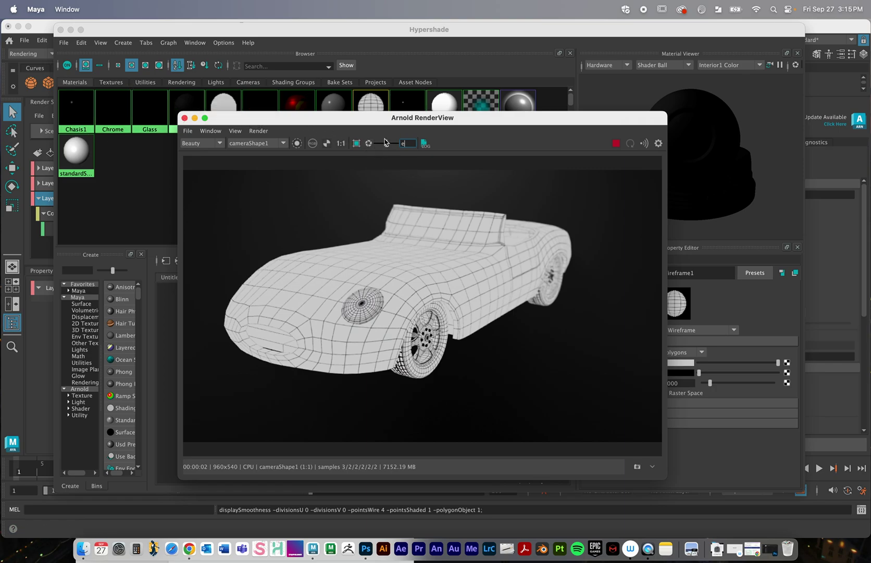
left_click_drag(269, 120, 347, 163)
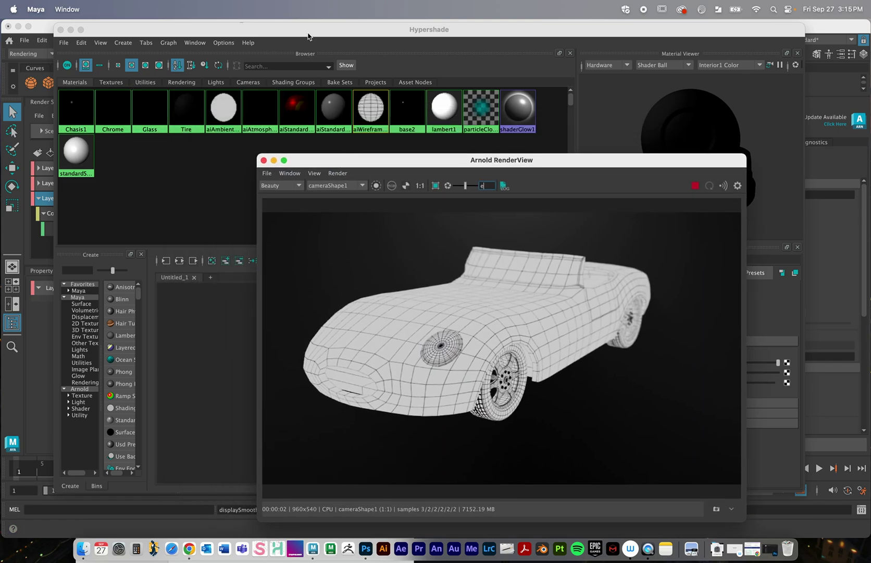
- Delete the aiAtmosphereVolume material in Hypershade and check the wireframe render's background in the Arnold RenderView
left_click_drag(309, 32, 340, 32)
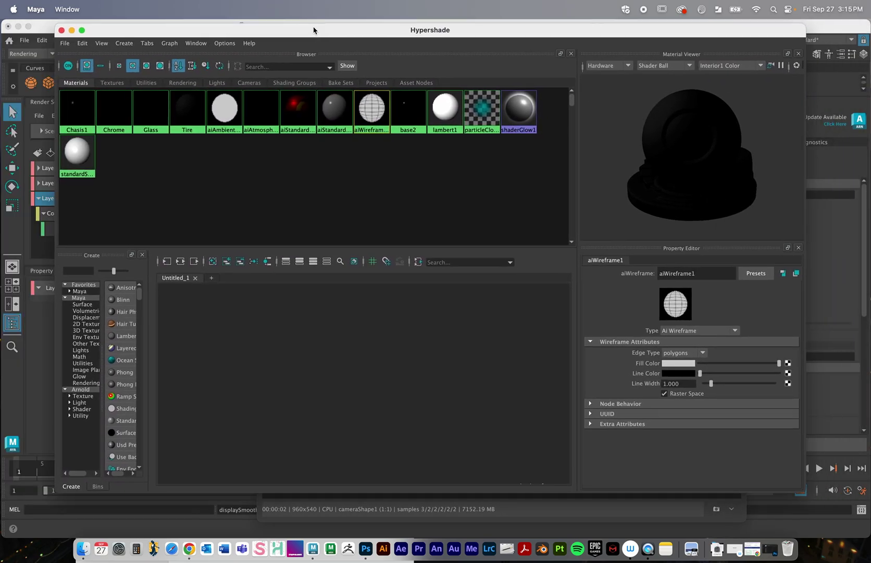
left_click(262, 111)
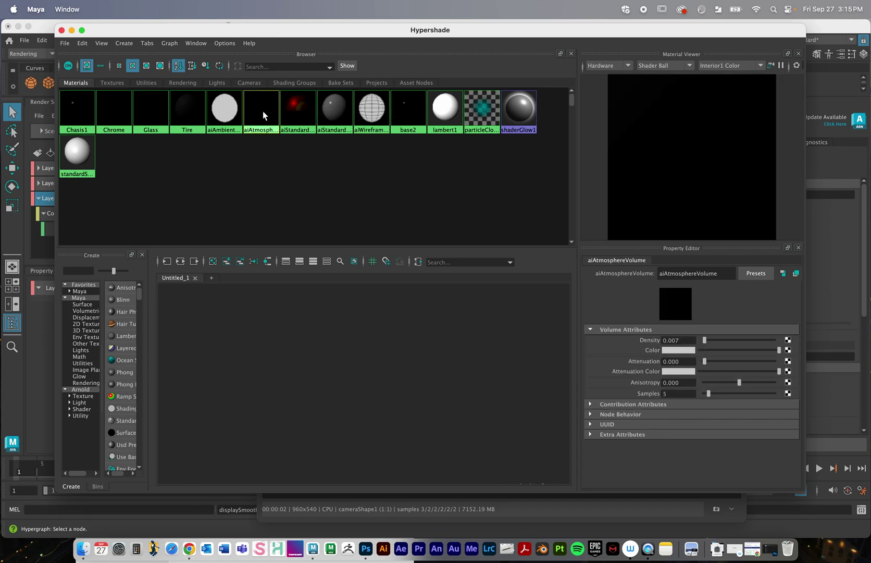
key("Delete")
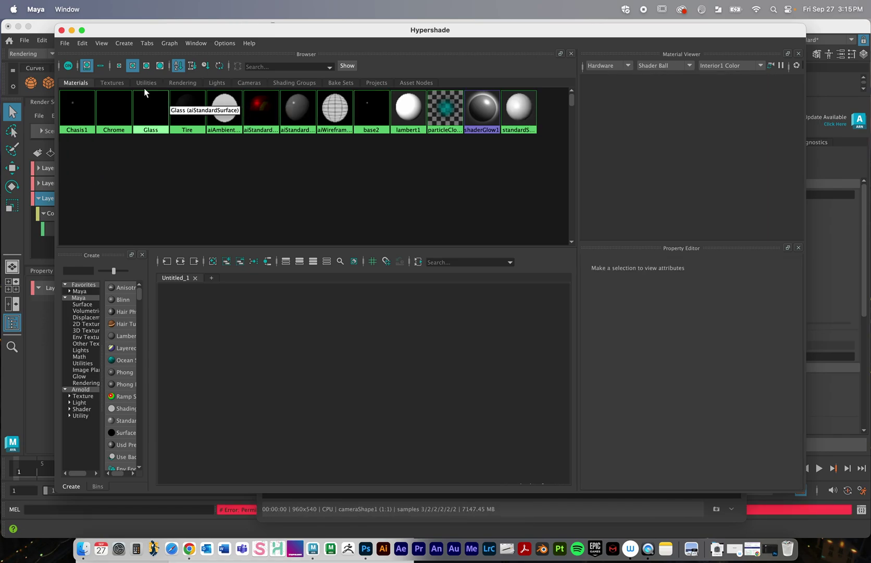
left_click_drag(109, 31, 66, 370)
left_click_drag(358, 166, 134, 63)
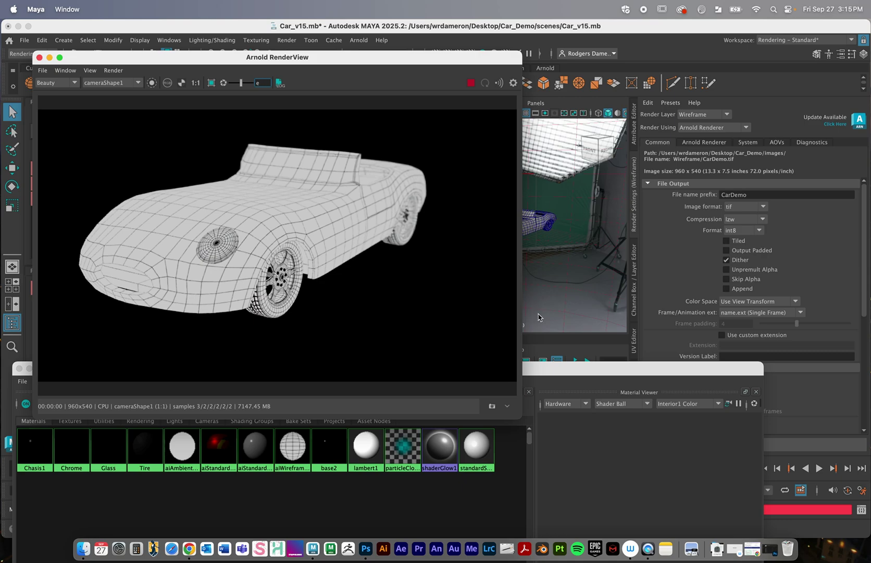
- Set the aiWireframe1 material's Line Width to 1.4, compare the wireframe render in the Arnold RenderView and close Hypershade
left_click_drag(554, 374, 627, 116)
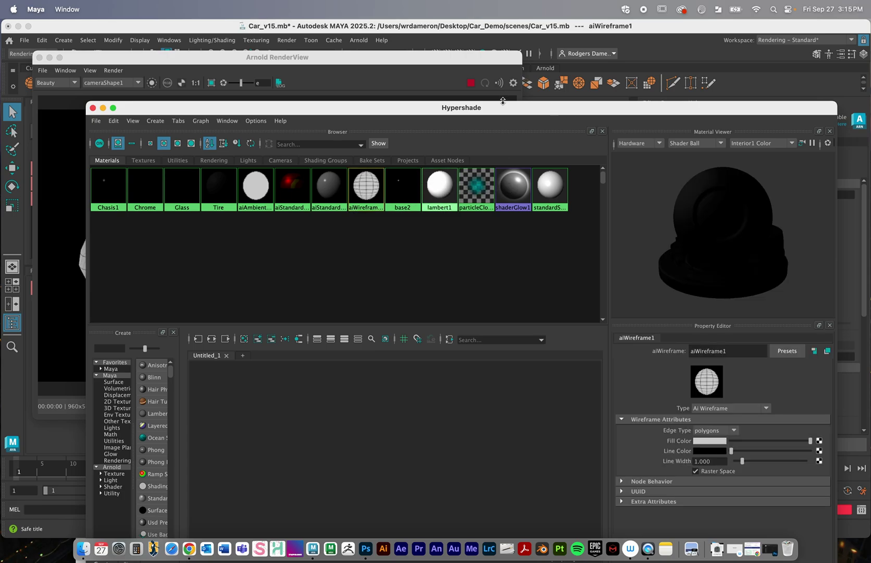
left_click_drag(501, 107, 453, 37)
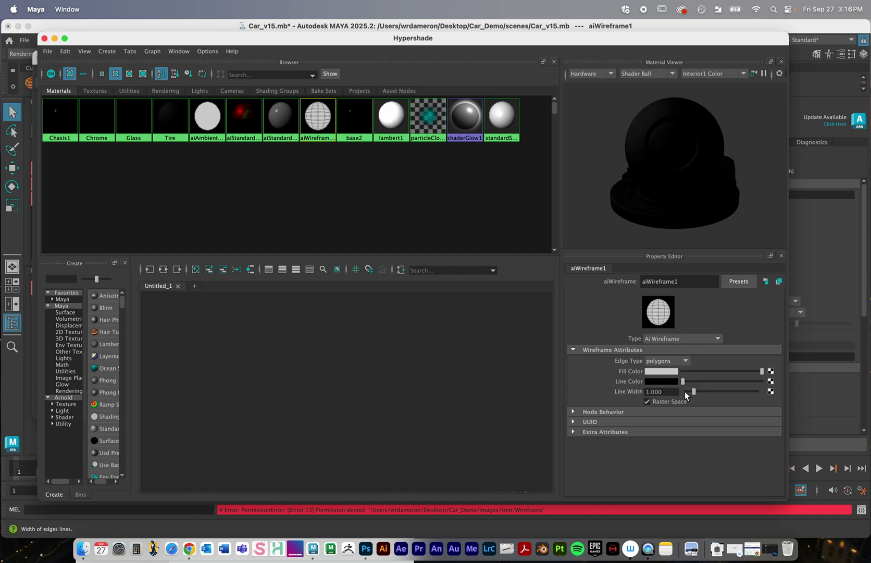
left_click_drag(694, 391, 705, 390)
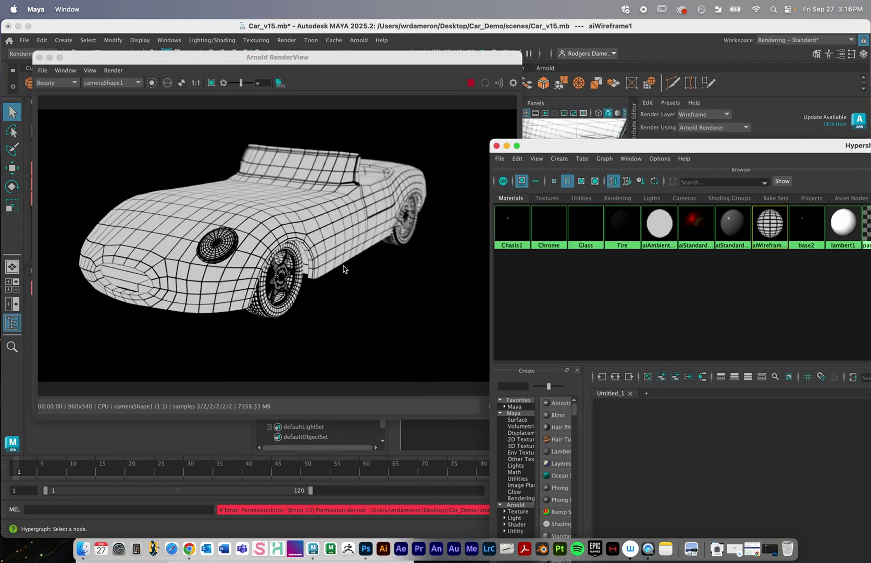
left_click_drag(678, 146, 234, 62)
left_click_drag(681, 415, 616, 415)
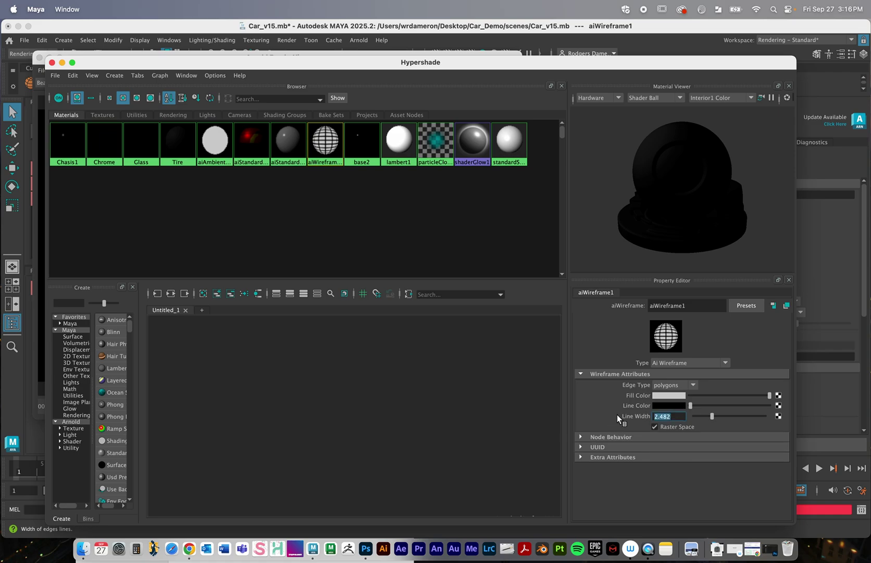
type("1.400")
left_click_drag(180, 63, 616, 103)
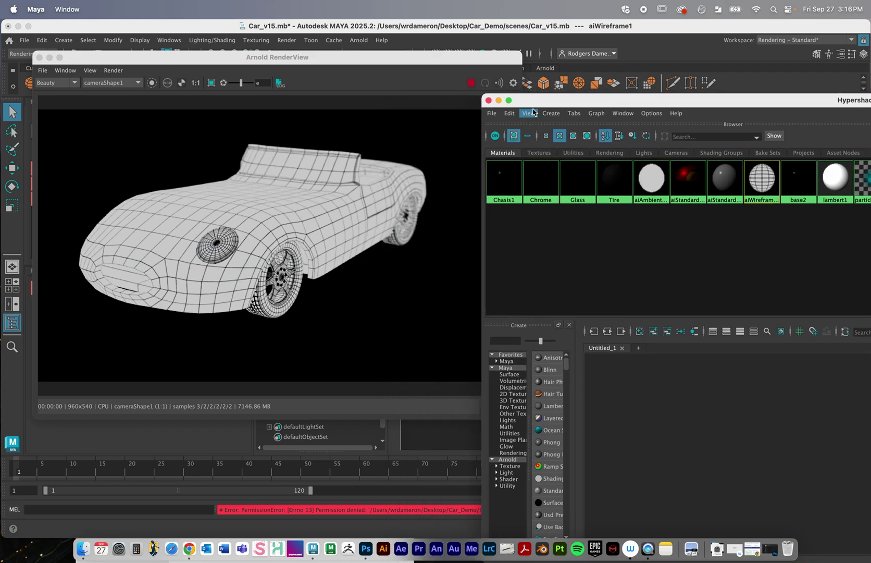
left_click_drag(530, 104, 469, 122)
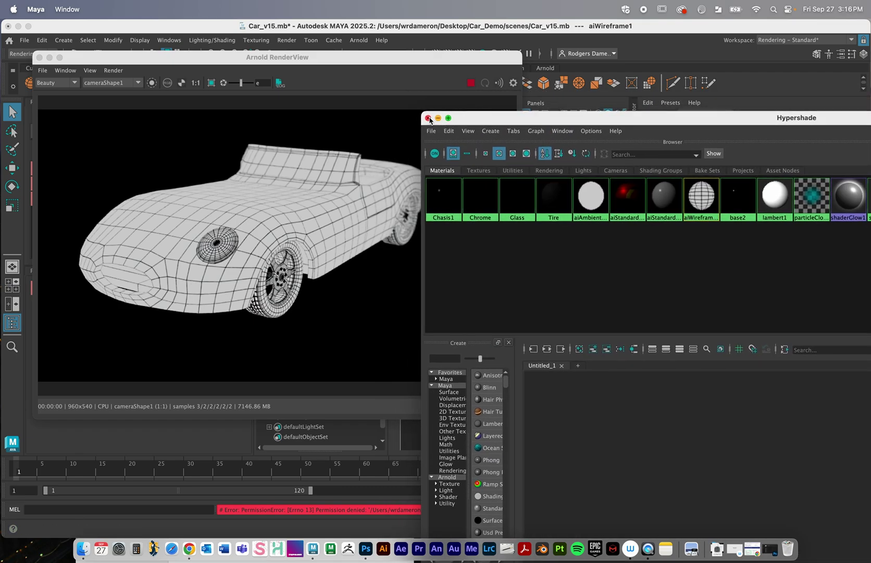
left_click(428, 118)
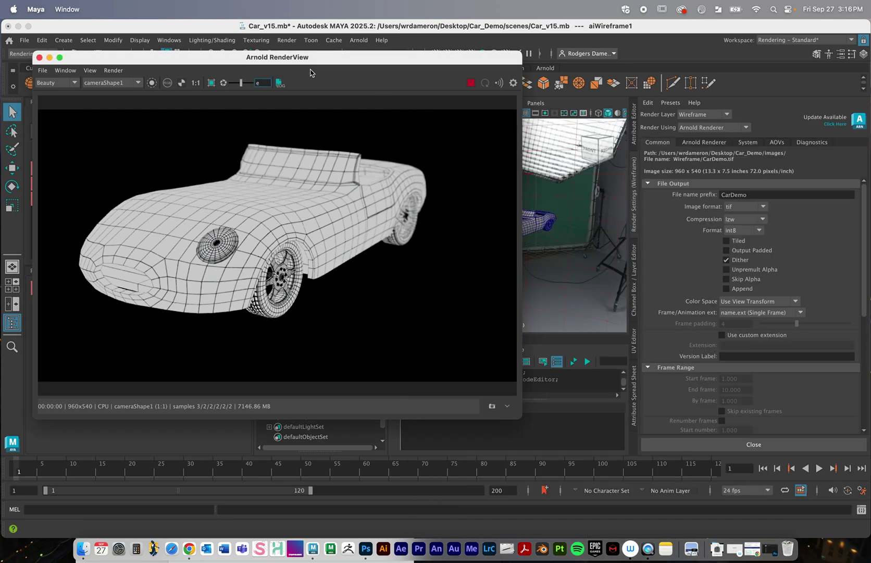
- Try the Skip Alpha option in the Wireframe layer's tif output settings and switch it off again
left_click_drag(307, 62, 341, 66)
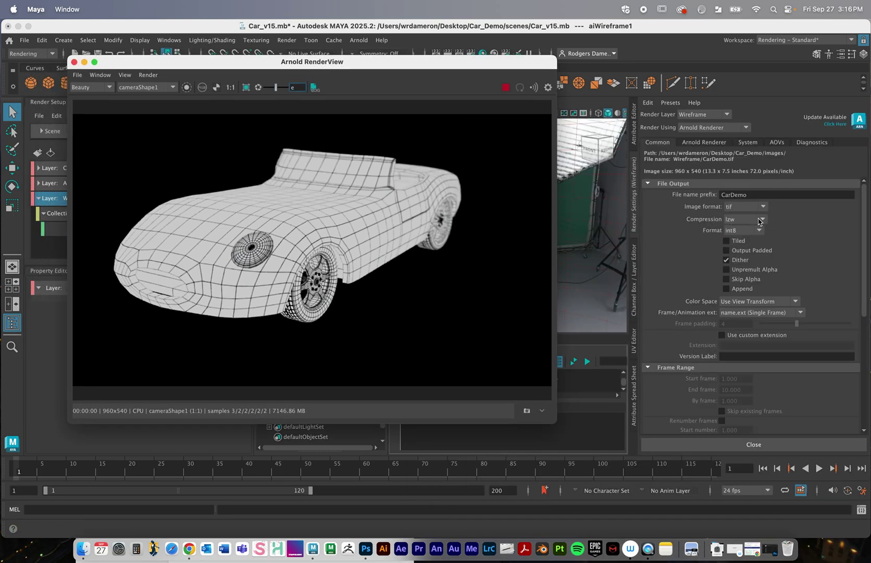
left_click(727, 280)
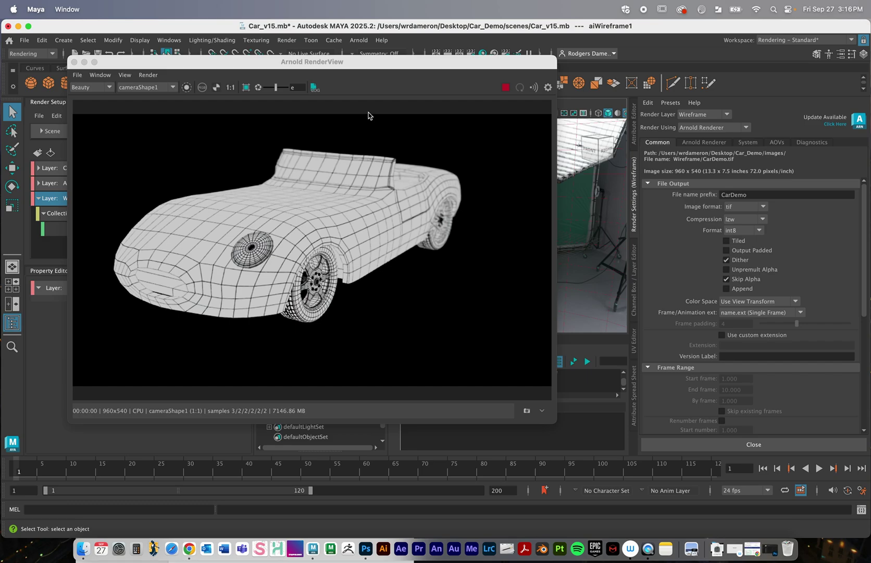
left_click_drag(370, 63, 341, 78)
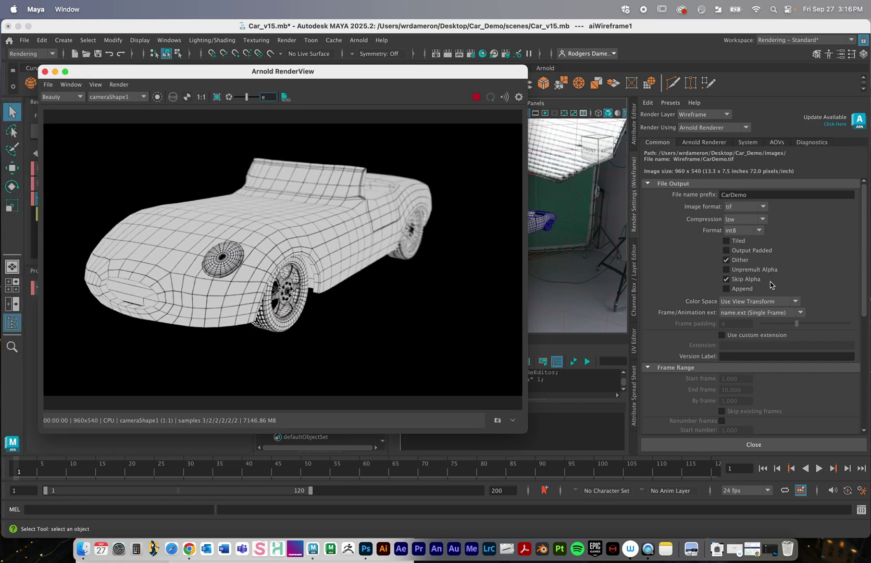
left_click(728, 280)
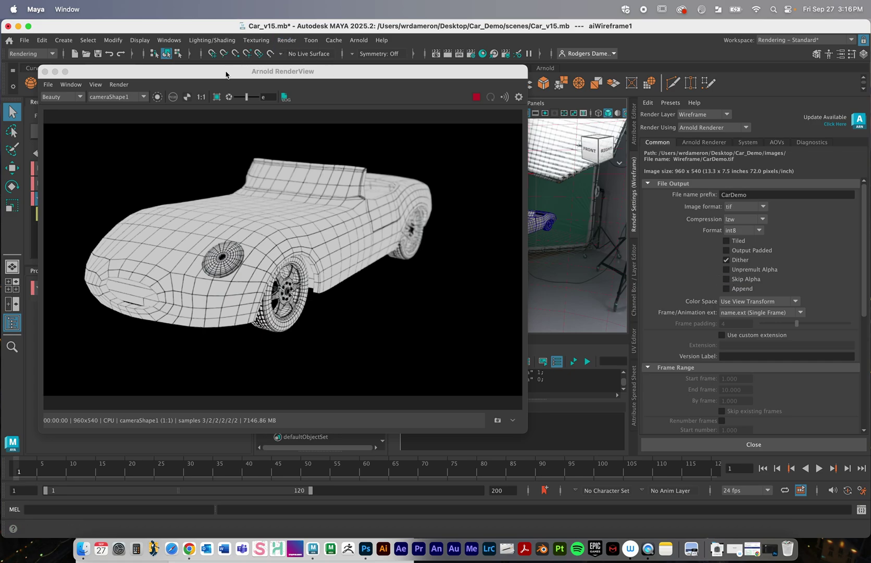
- Collapse the Wireframe layer in Render Setup and start a batch render of it
left_click_drag(226, 73, 543, 136)
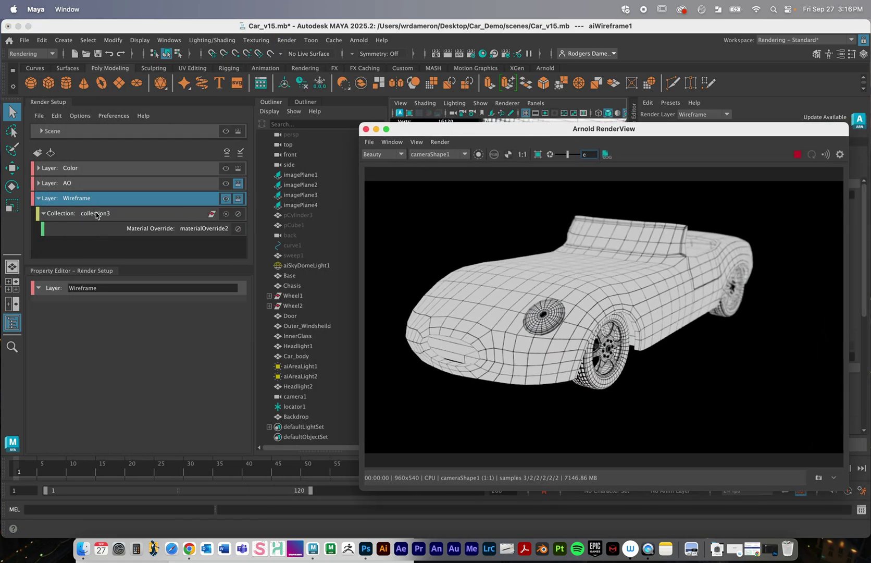
left_click(39, 198)
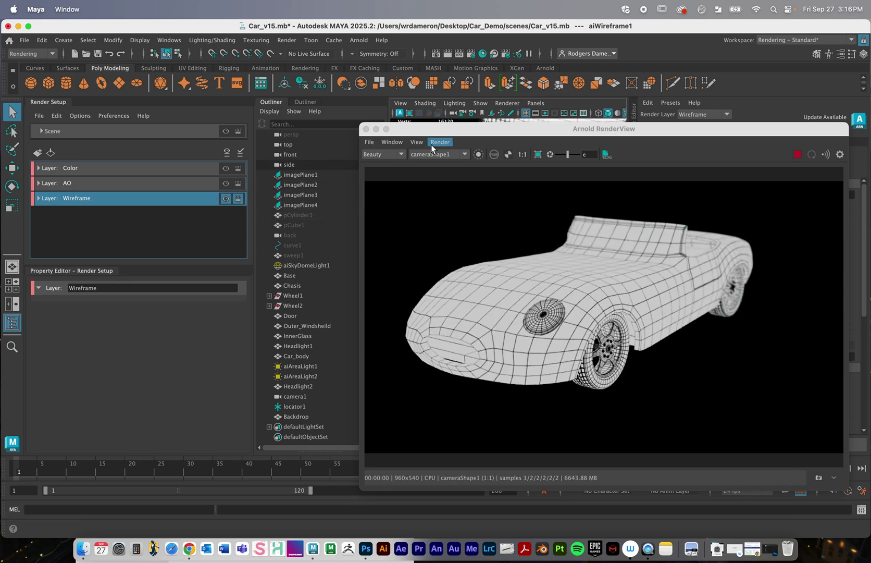
left_click_drag(454, 130, 241, 108)
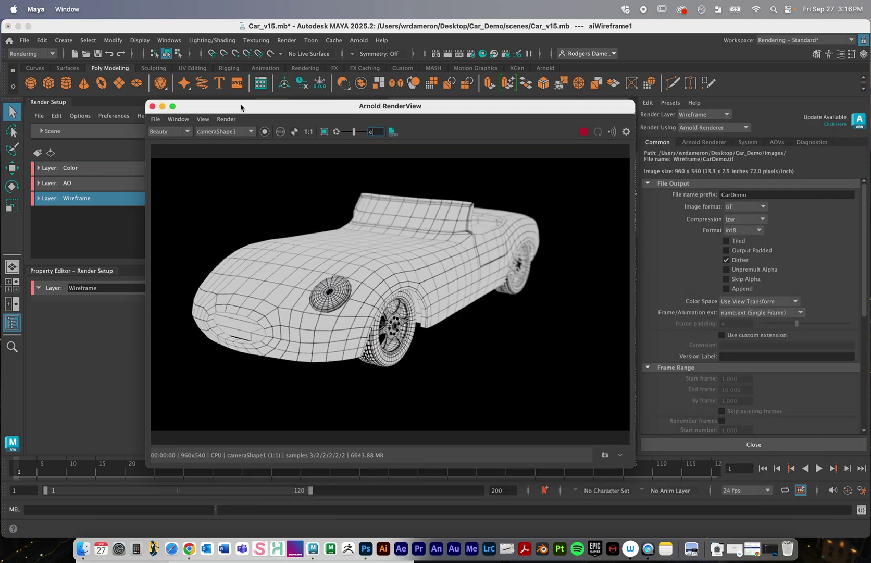
left_click(292, 45)
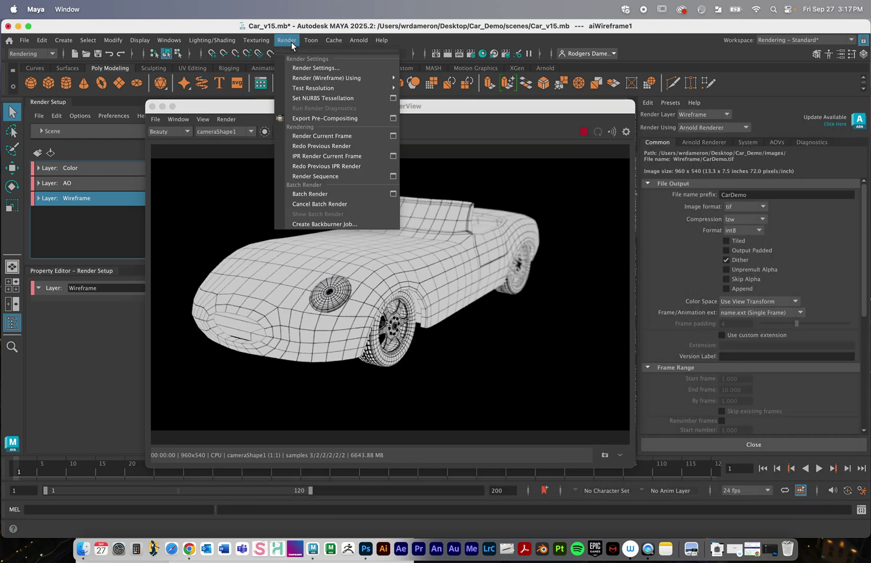
left_click(310, 193)
left_click_drag(295, 110, 0, 291)
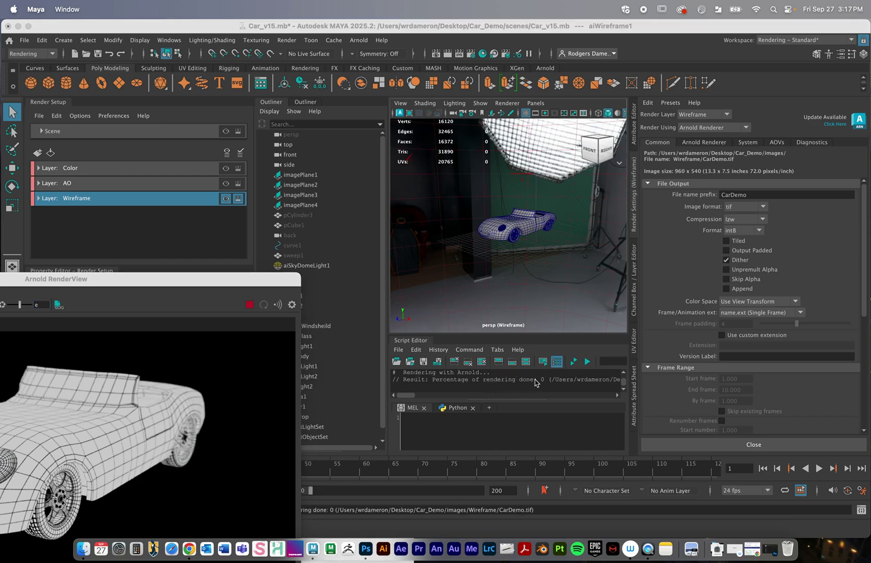
- Switch to Finder and preview the rendered CarDemo.tif in the Wireframe folder of the images directory
left_click(86, 551)
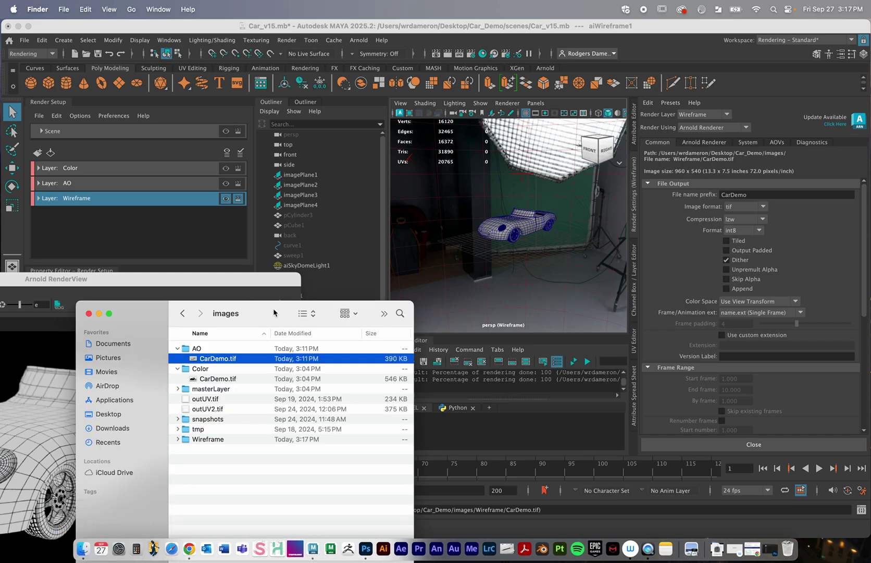
left_click_drag(127, 314, 156, 84)
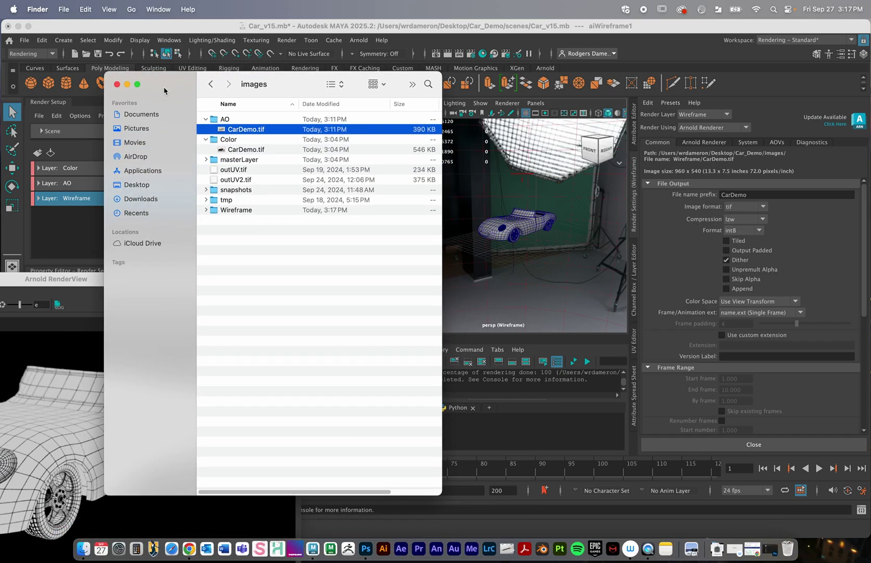
left_click(206, 210)
left_click(252, 221)
key("space")
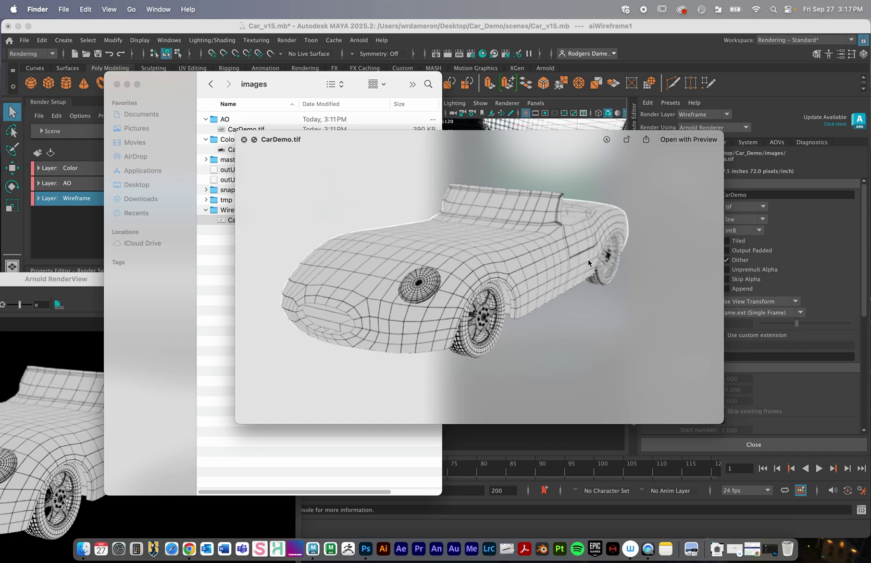
key("space")
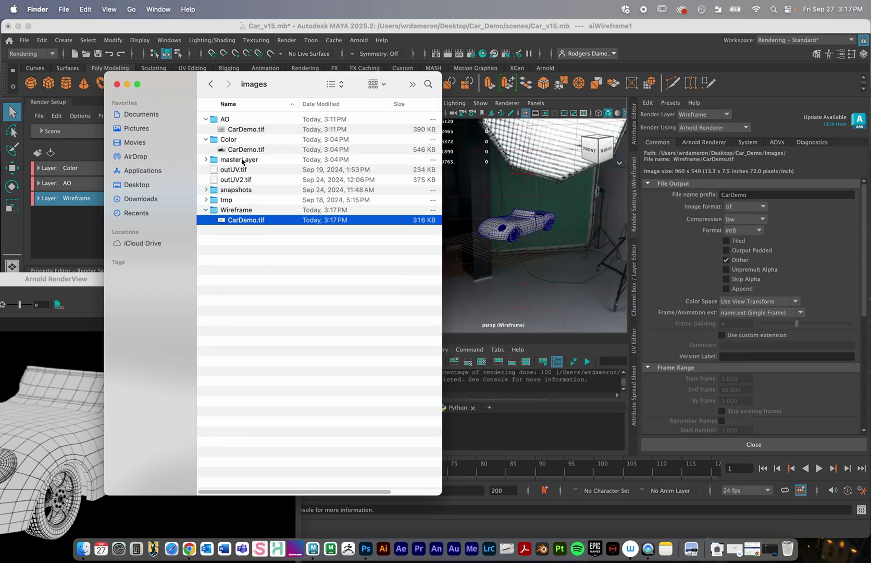
- Preview the CarDemo.tif render in the masterLayer folder and move the Finder window off Render Setup
left_click(210, 160)
left_click(249, 171)
key("space")
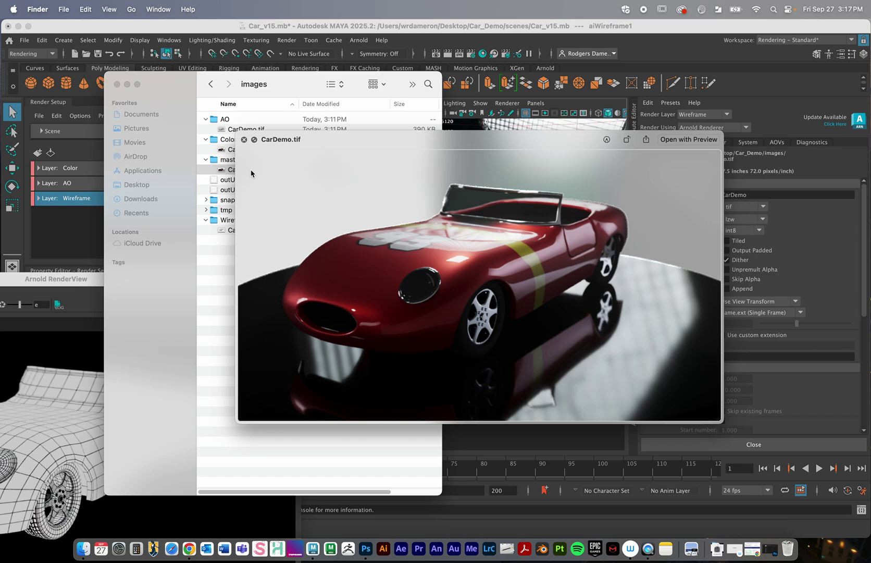
key("space")
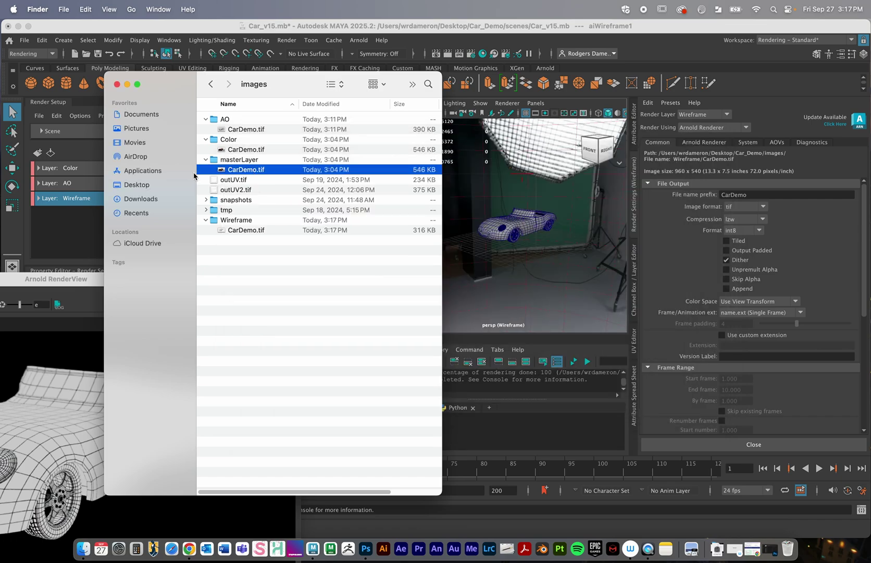
left_click_drag(166, 84, 318, 267)
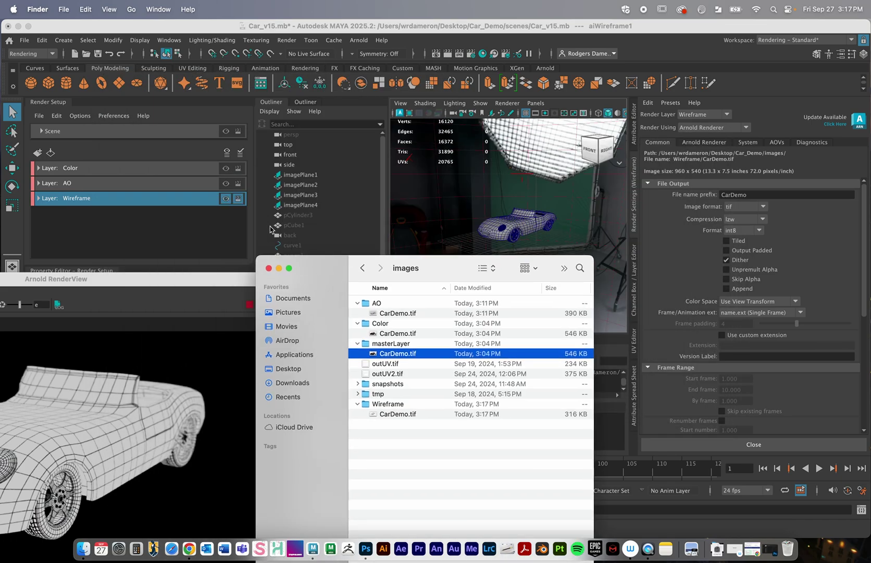
- Return to Maya's master layer and set its tif output to skip alpha with the file name prefix CarDemo2
left_click(234, 198)
left_click(226, 198)
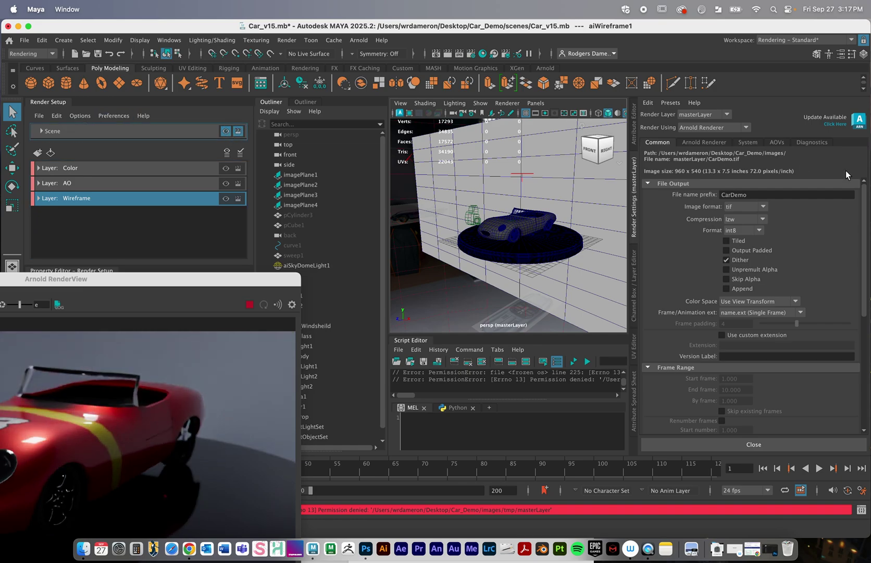
left_click(762, 207)
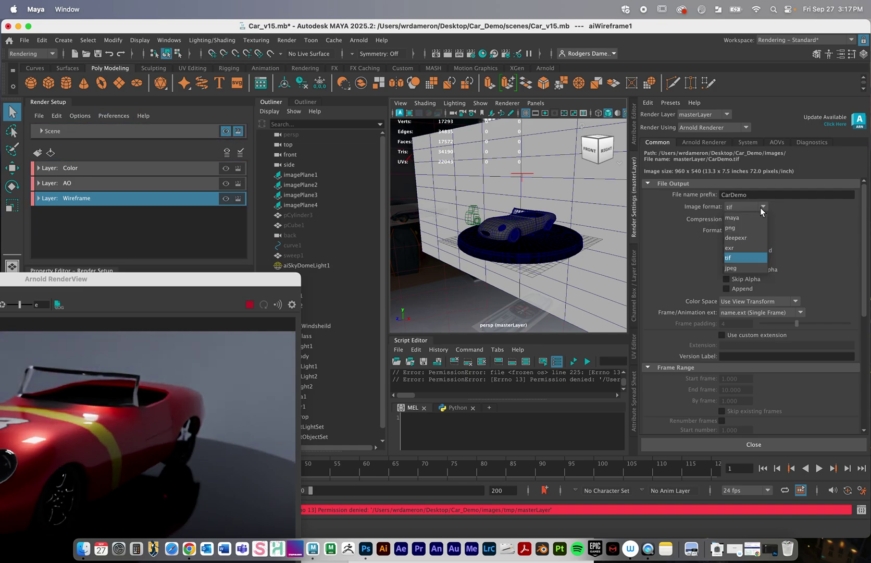
left_click(744, 257)
left_click(726, 279)
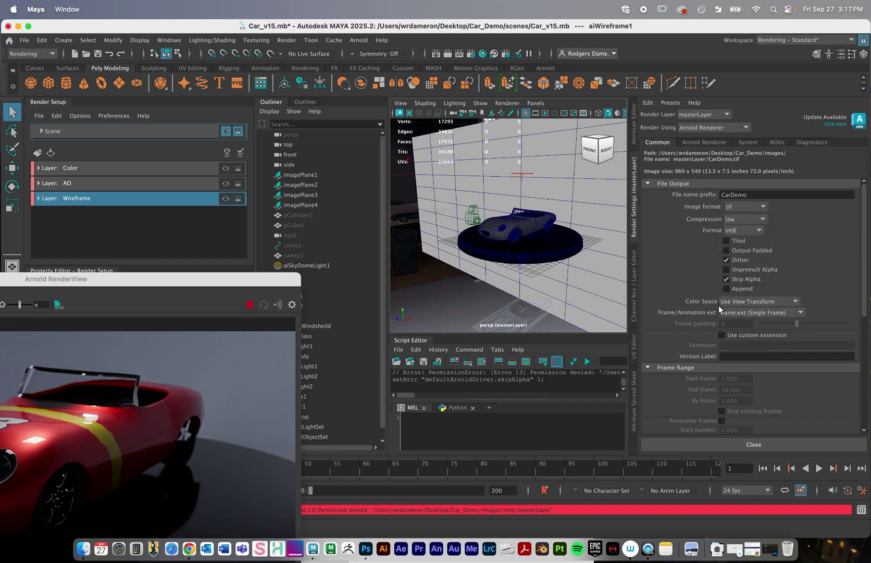
left_click(754, 195)
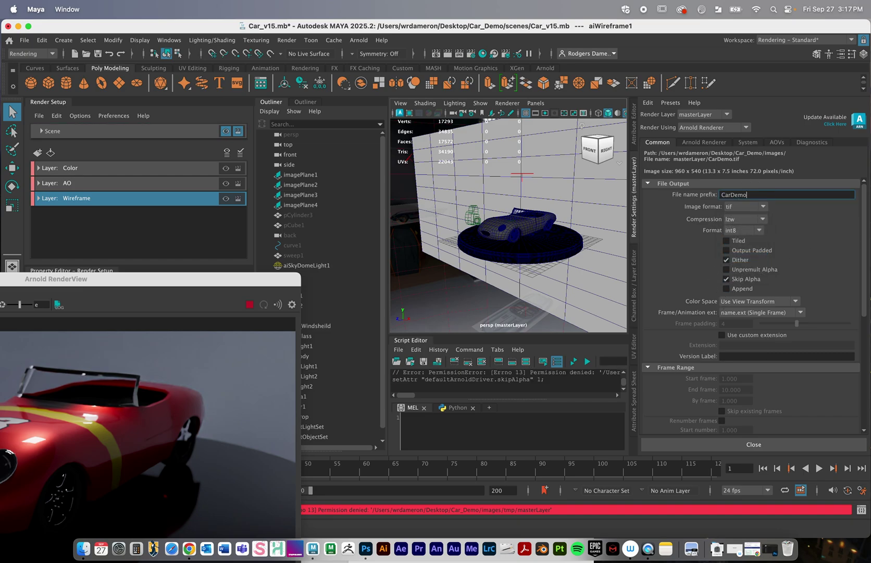
type("2")
key("Return")
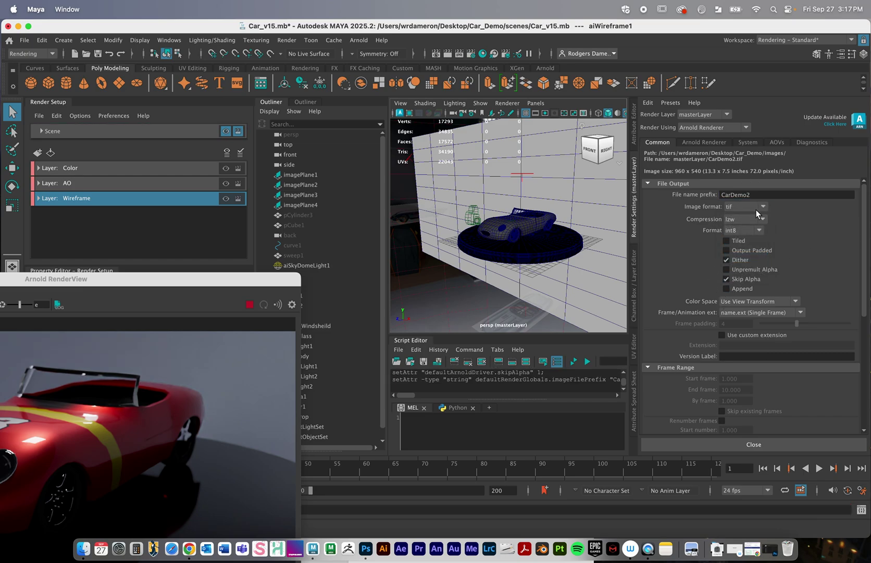
- Hide the Backdrop behind the car and check the updated render in the Arnold RenderView
left_click(594, 195)
key("h")
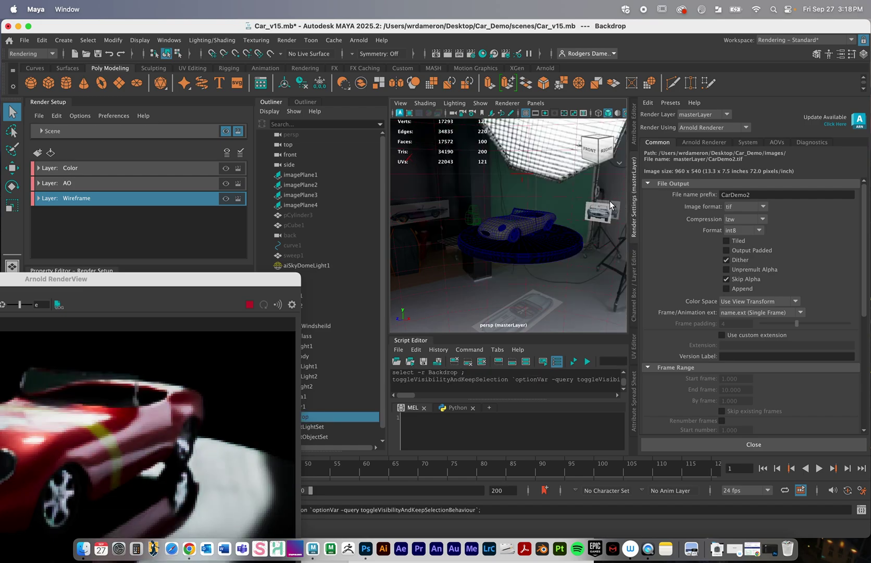
left_click_drag(183, 279, 391, 185)
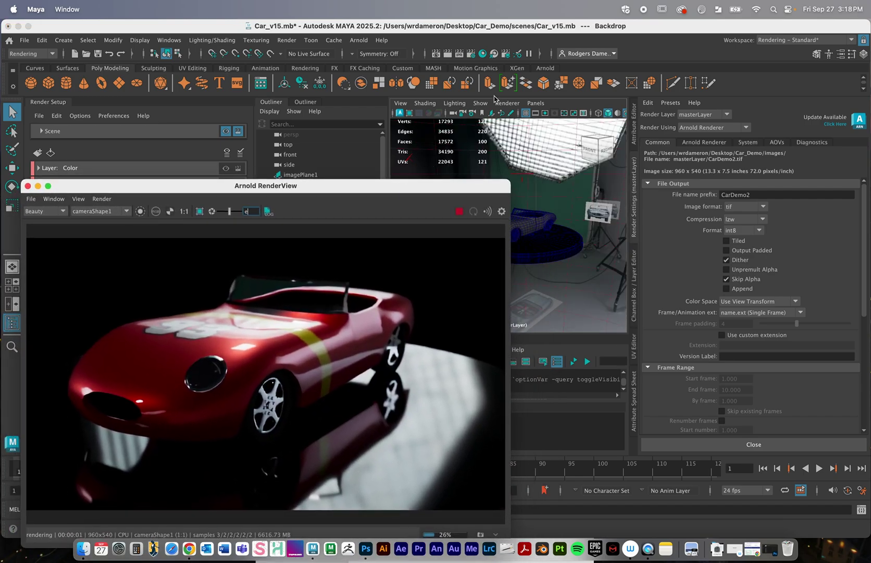
- Create an aiAtmosphereVolume as the Atmosphere in the Arnold environment settings and return to the common render settings
left_click(482, 53)
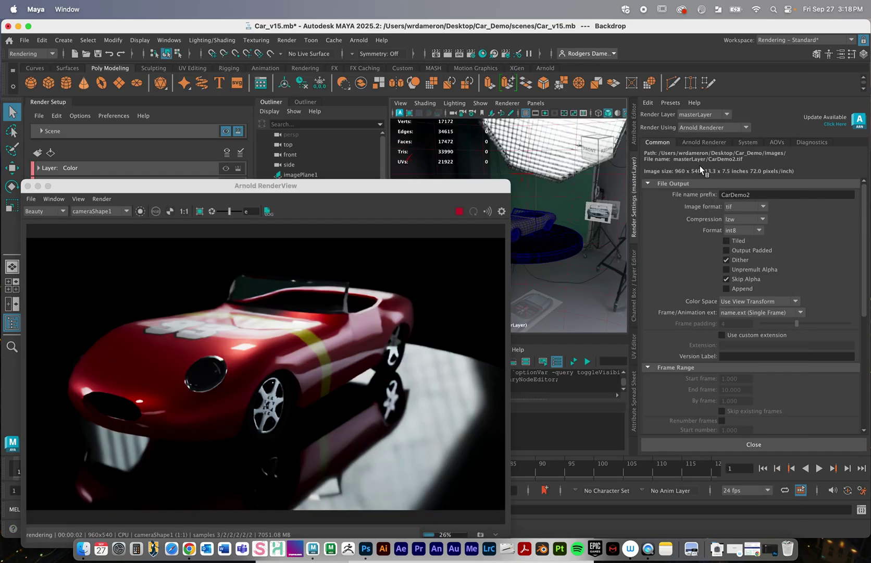
left_click(706, 142)
left_click(748, 142)
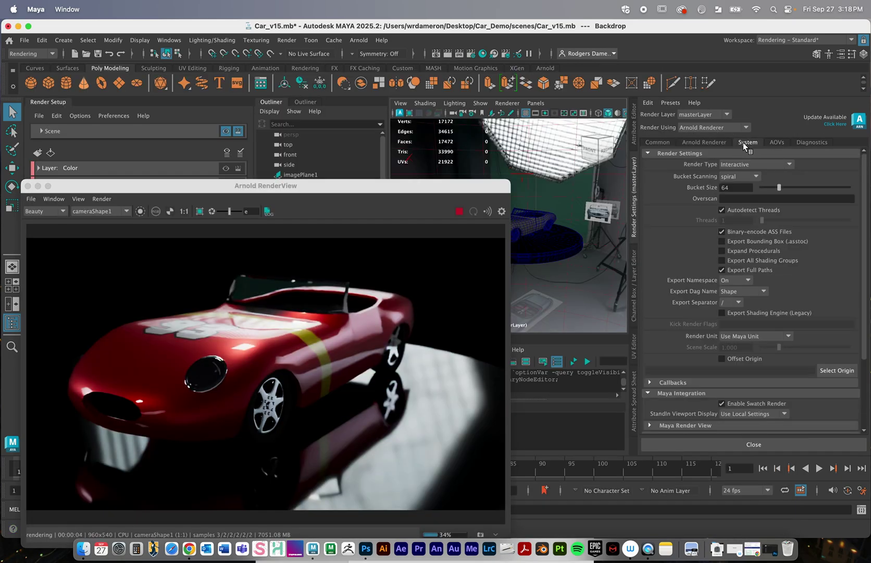
left_click(695, 143)
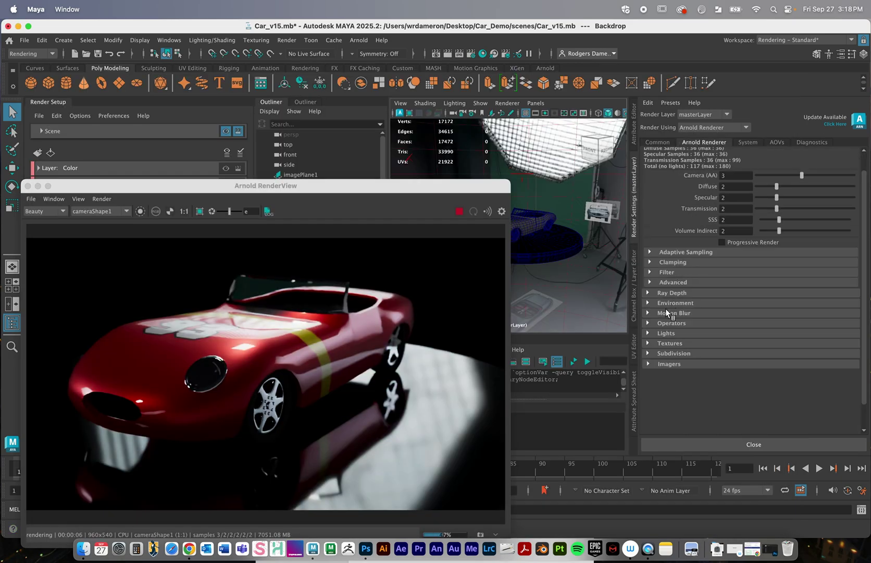
left_click(648, 303)
left_click(842, 315)
left_click(831, 319)
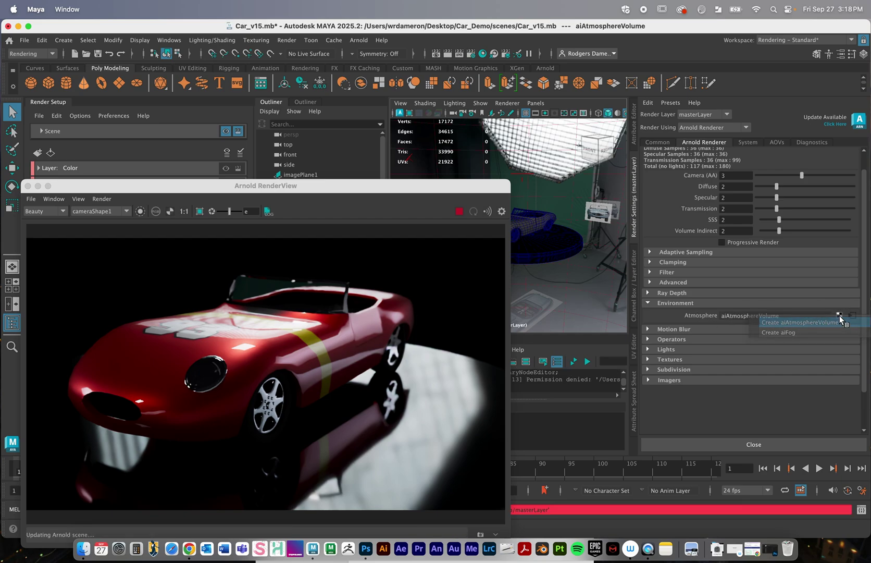
left_click(656, 142)
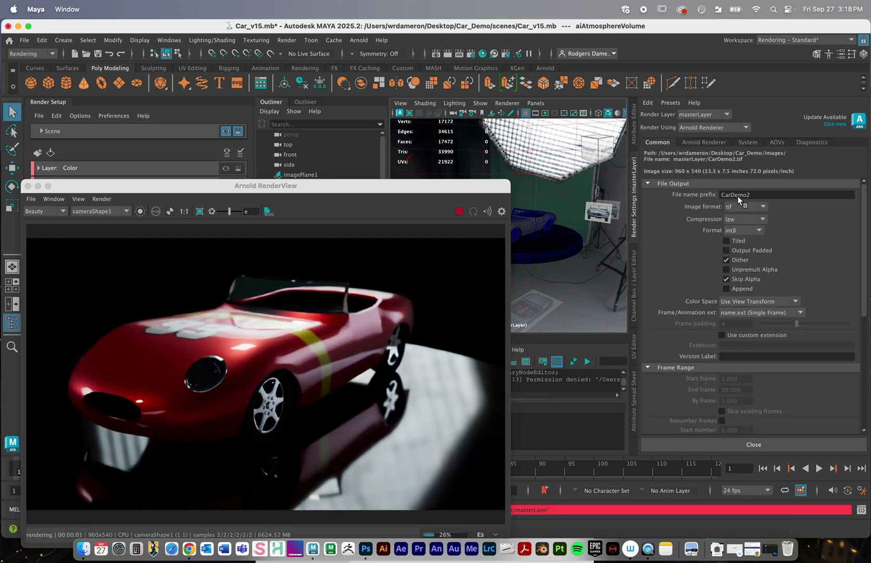
- Try a density of 0.015 for the aiAtmosphereVolume and then reduce it to 0.005
left_click(634, 124)
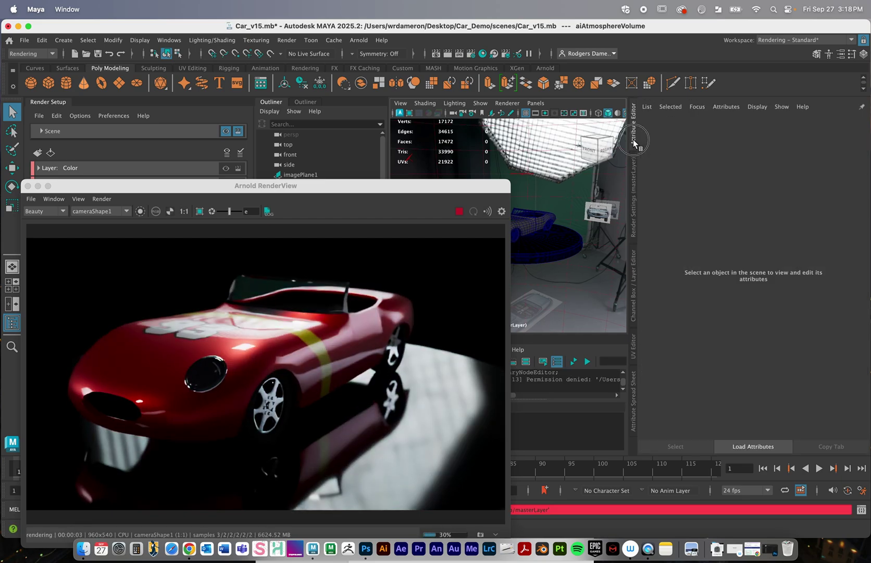
left_click_drag(751, 229, 684, 227)
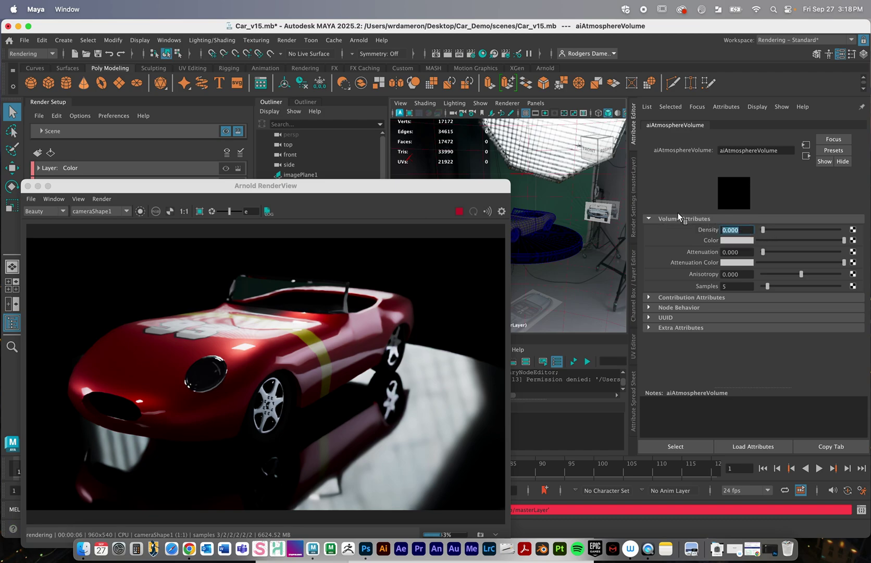
type("0.015")
key("Return")
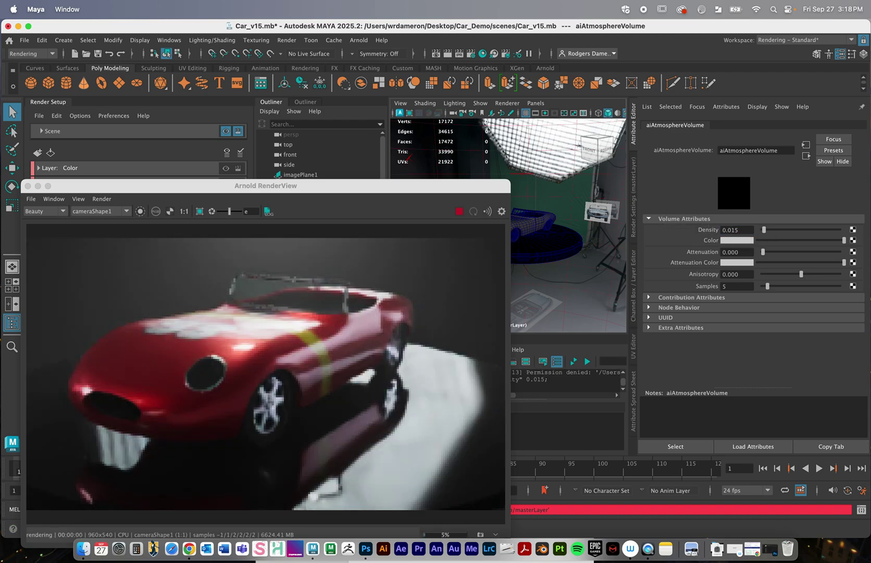
left_click_drag(745, 229, 731, 230)
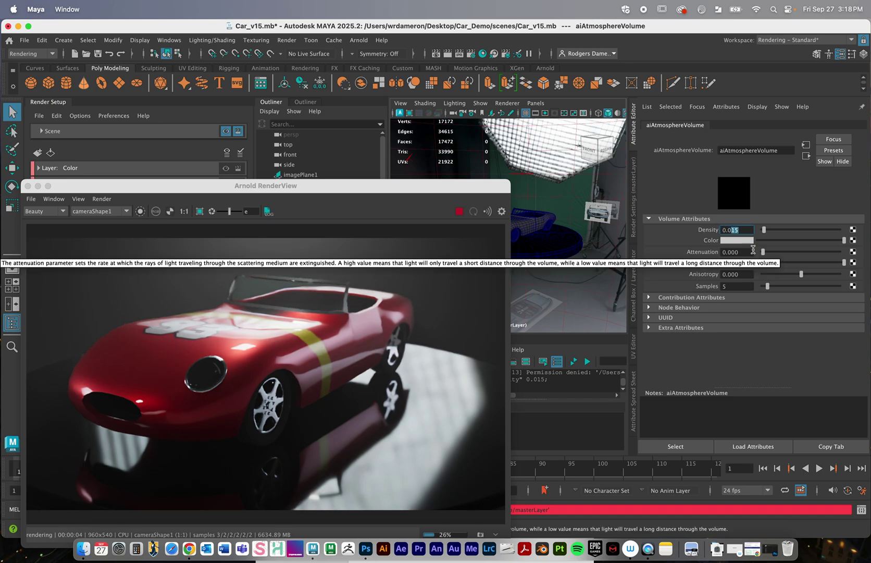
type("05")
key("Return")
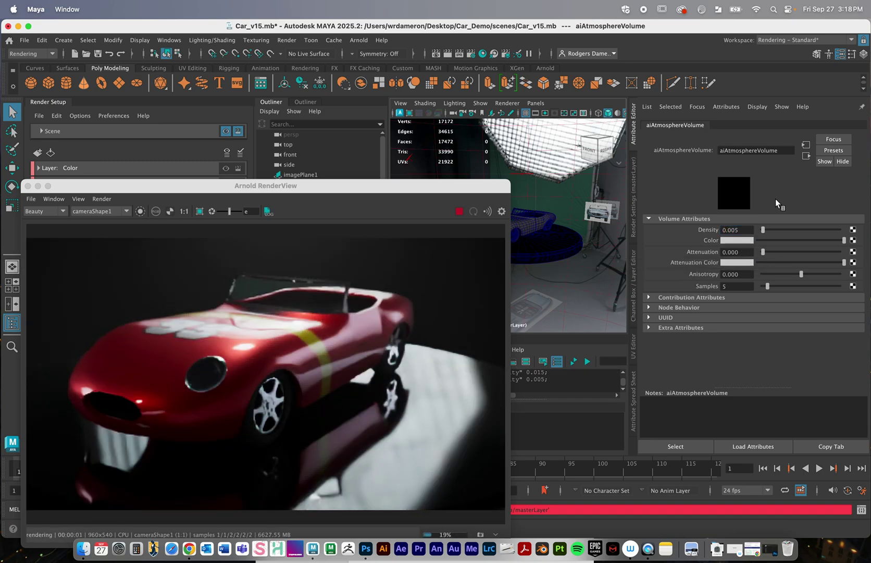
- Move the Arnold RenderView off Render Setup, return to the render settings, and start a batch render of the master layer
left_click_drag(287, 188, 454, 322)
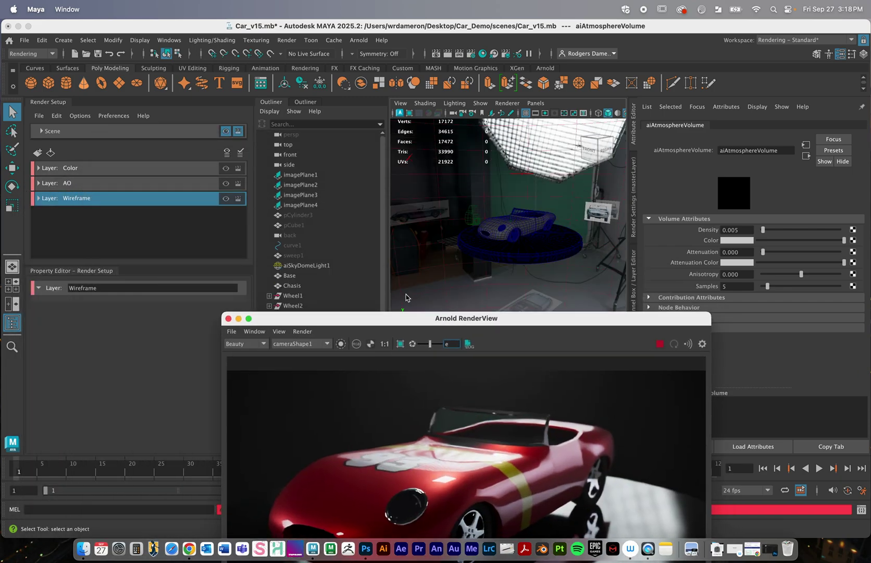
left_click(635, 221)
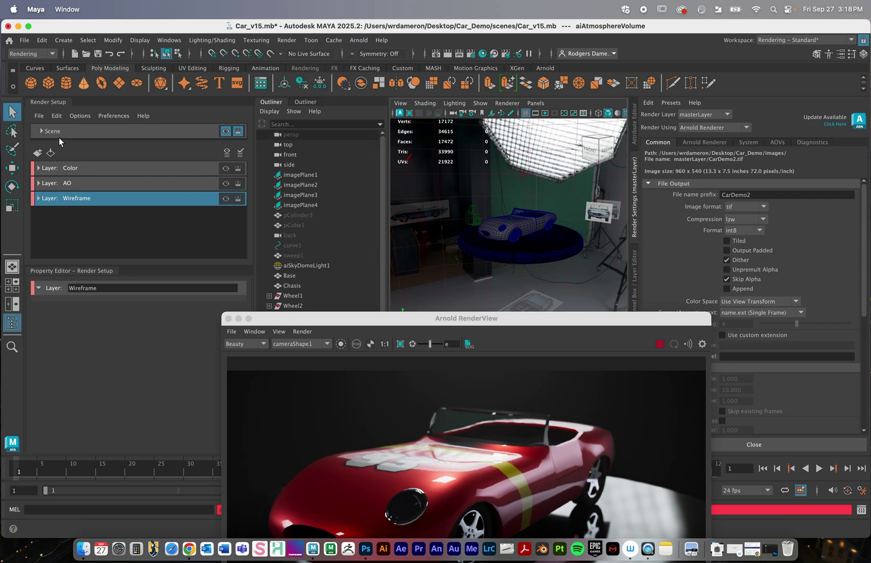
left_click(41, 131)
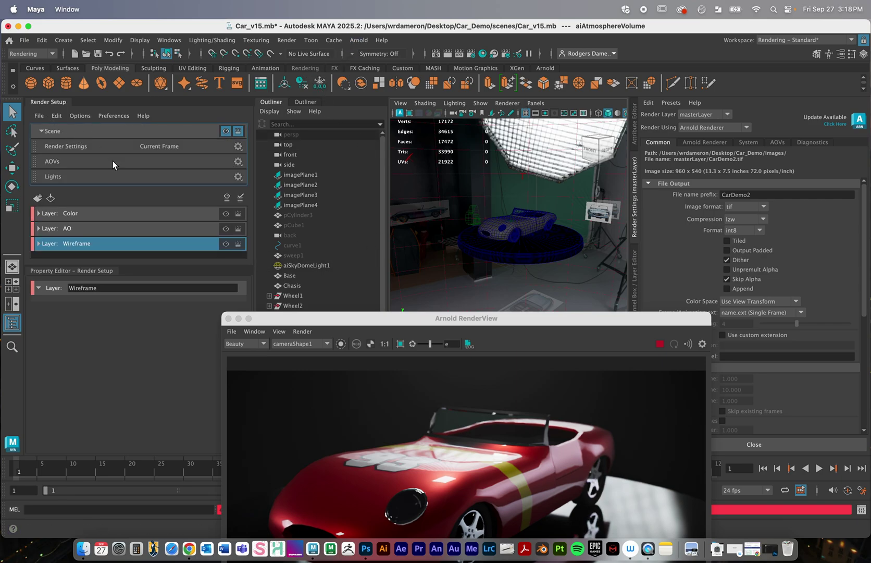
left_click(41, 131)
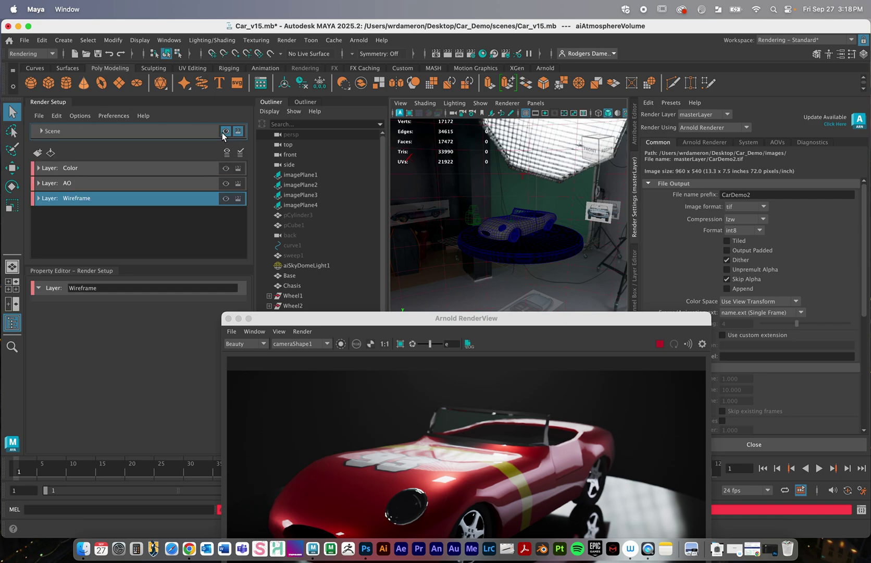
left_click(290, 43)
left_click(328, 190)
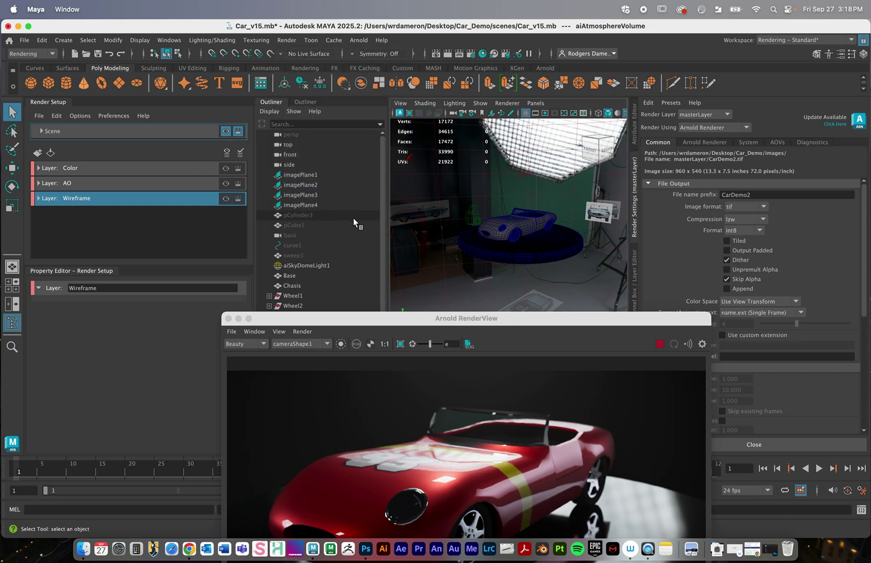
left_click_drag(359, 320, 69, 239)
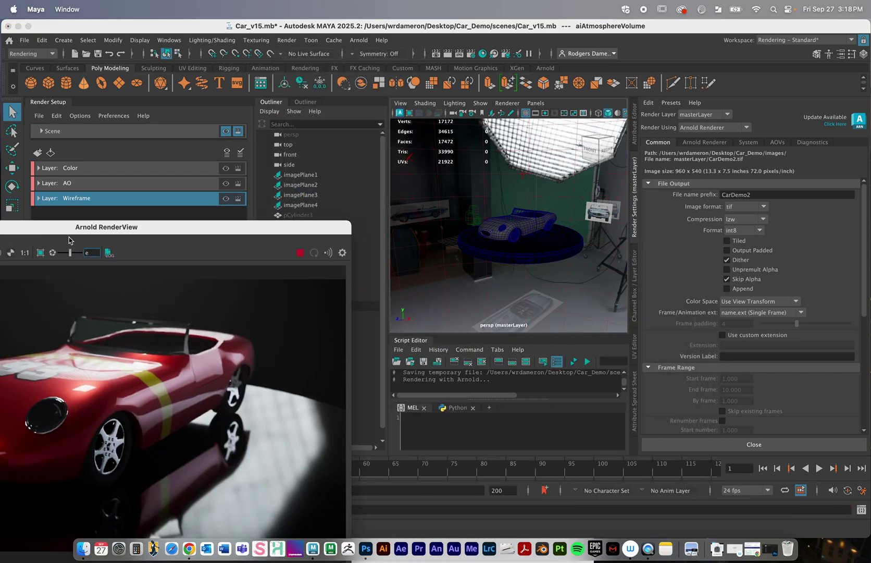
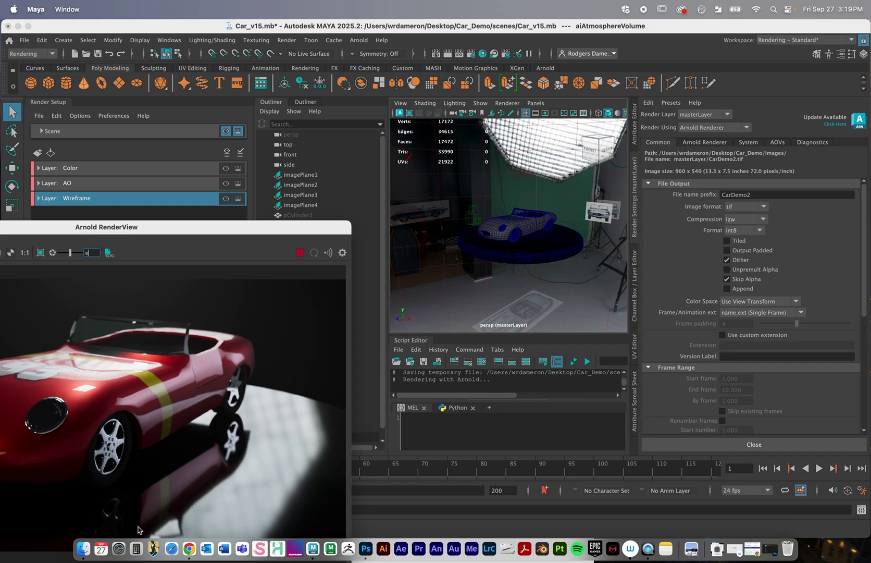
- Switch to Finder, move the images window clear of the desktop clutter, and preview CarDemo2.tif in the masterLayer folder
left_click(84, 550)
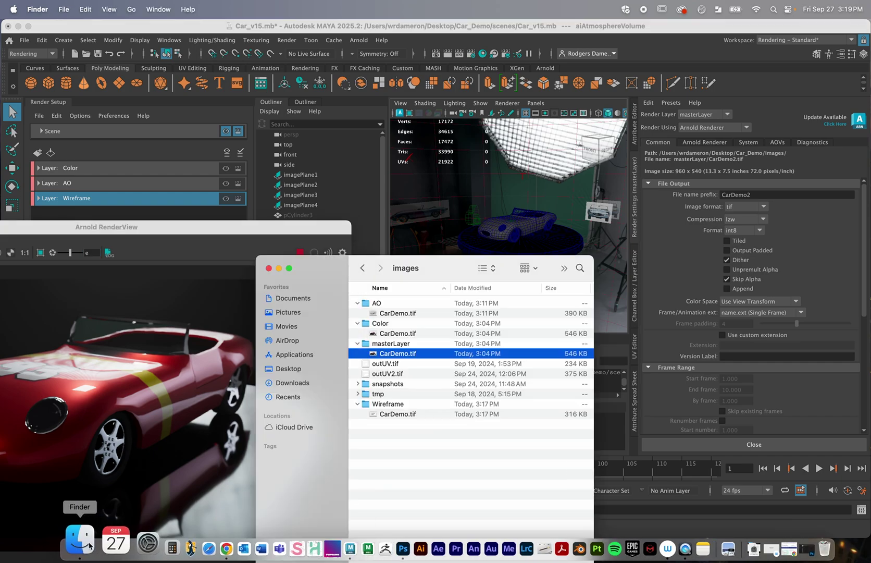
left_click_drag(313, 274, 210, 71)
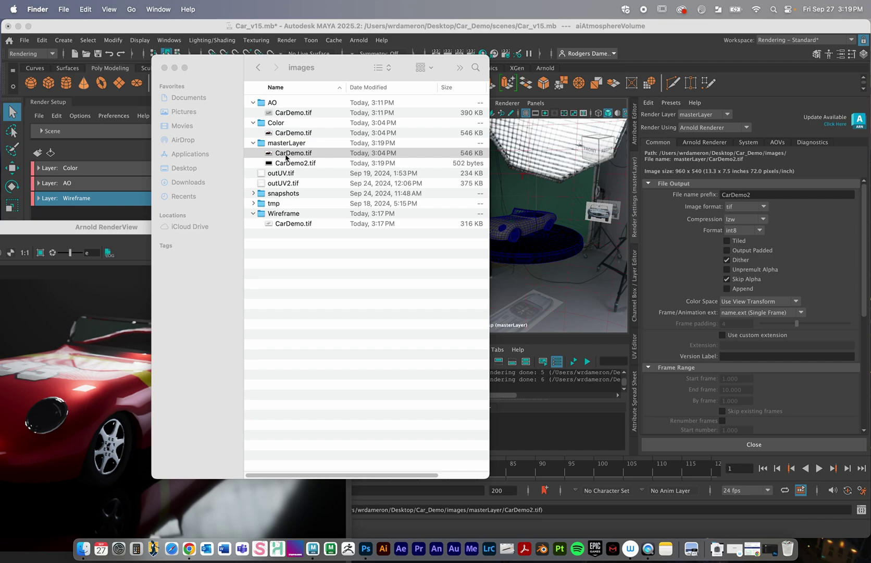
left_click(289, 164)
left_click(289, 164)
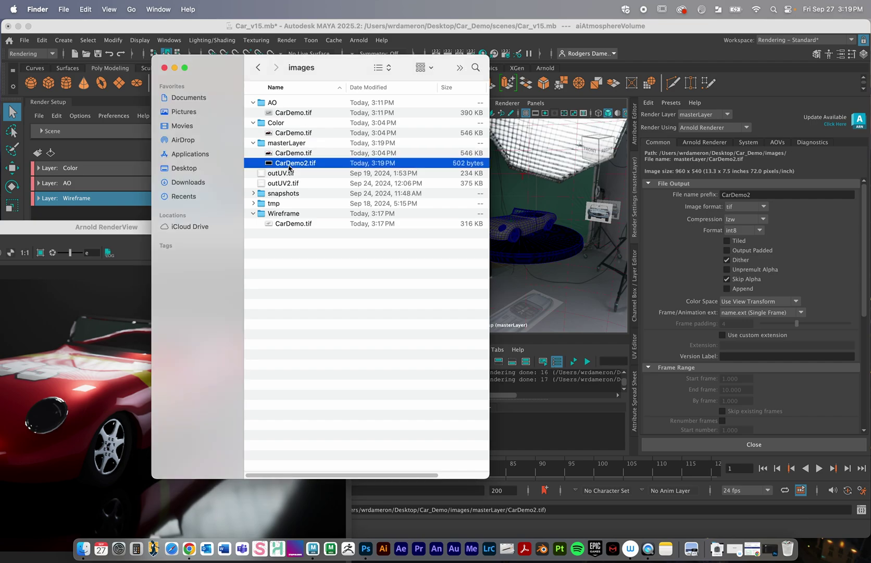
key("space")
key("space")
left_click(335, 273)
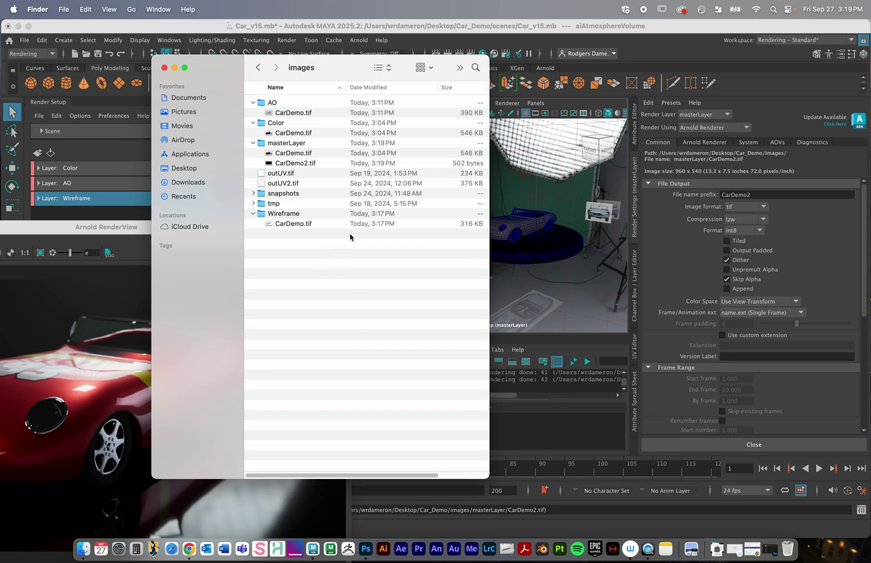
- Preview the CarDemo.tif renders in the AO, Color and Wireframe folders one after another
left_click(281, 112)
key("space")
key("space")
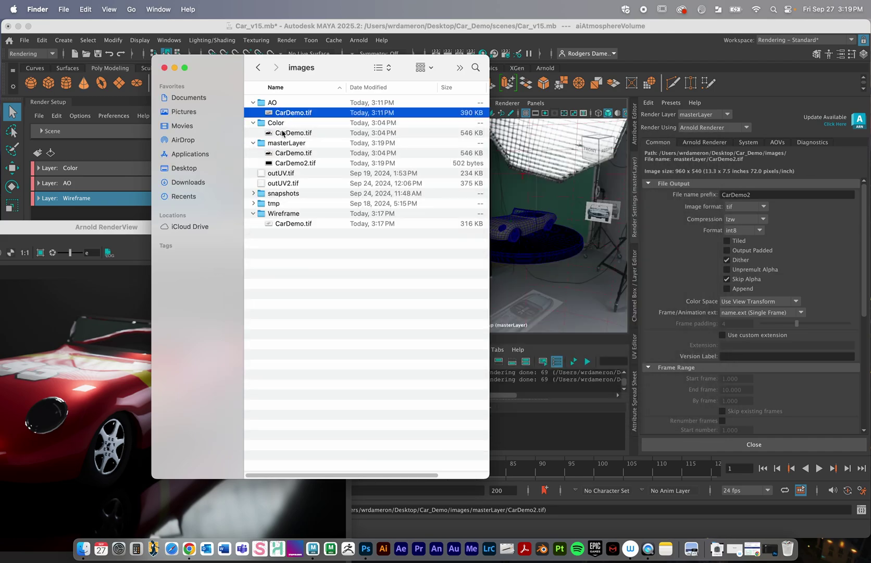
left_click(283, 133)
key("space")
key("space")
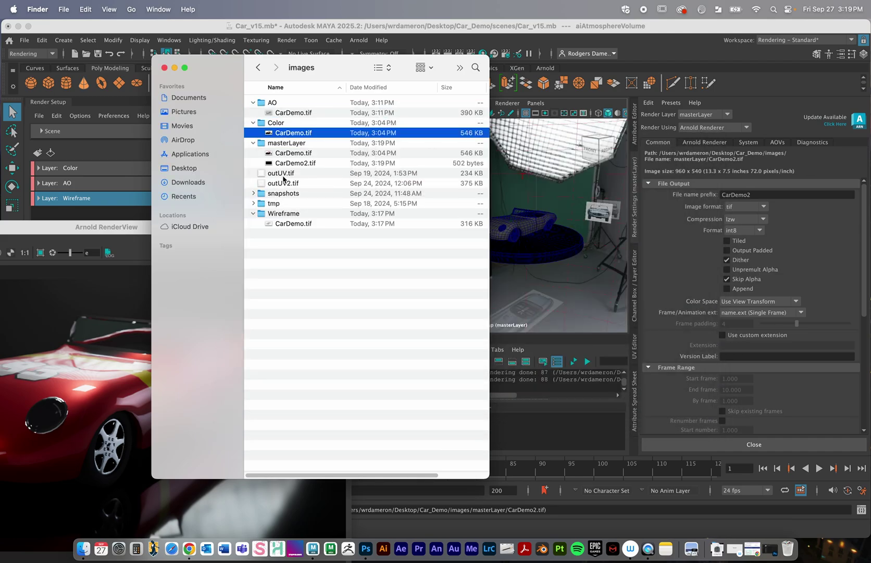
left_click(291, 224)
key("space")
key("space")
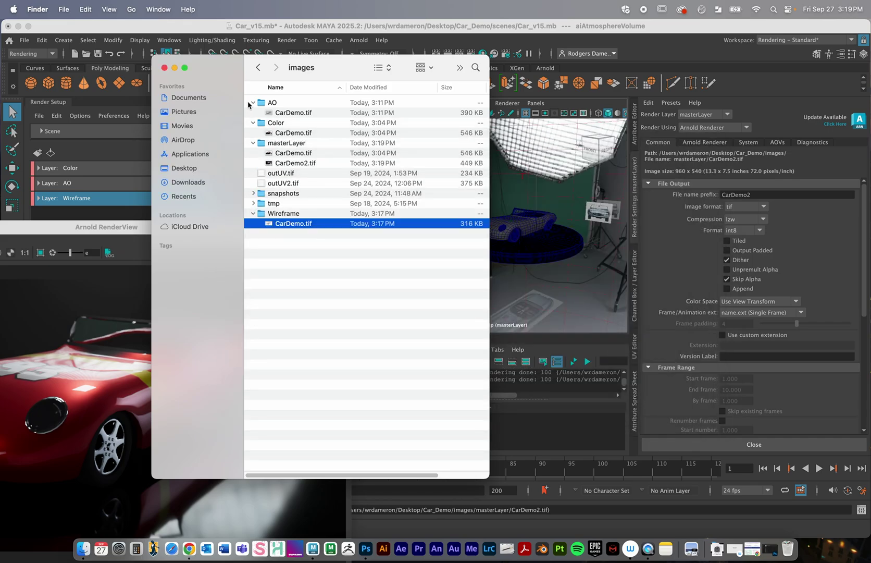
- Move the Finder window aside and preview the completed CarDemo2.tif render from the masterLayer folder
left_click_drag(223, 68, 170, 67)
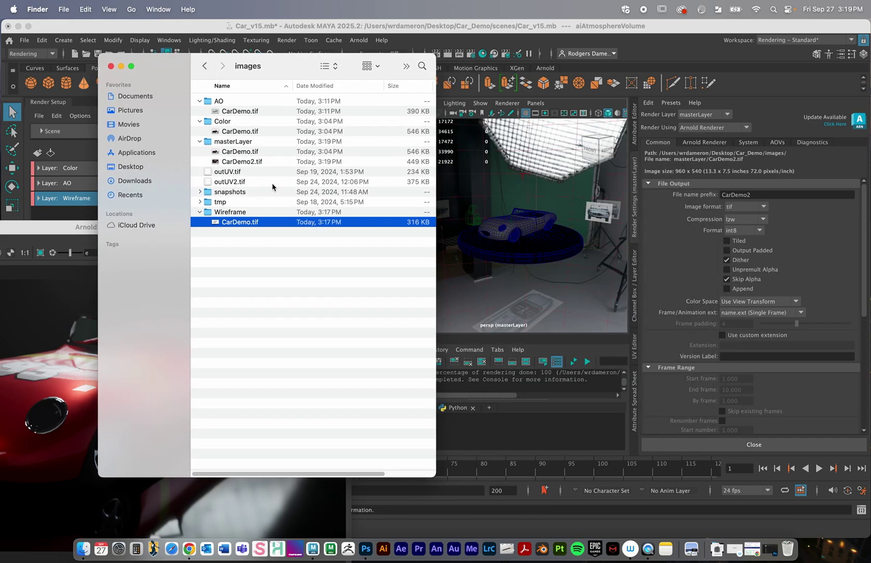
left_click(240, 162)
key("space")
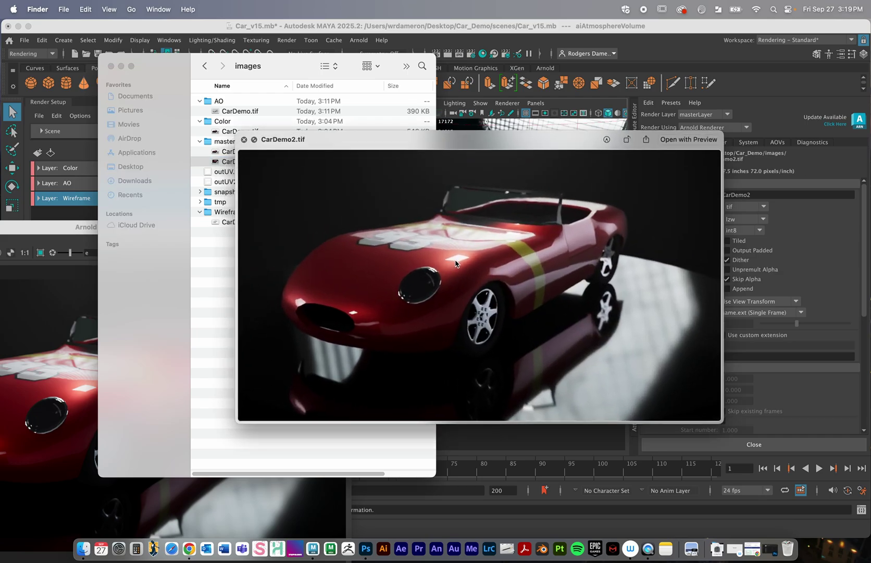
key("space")
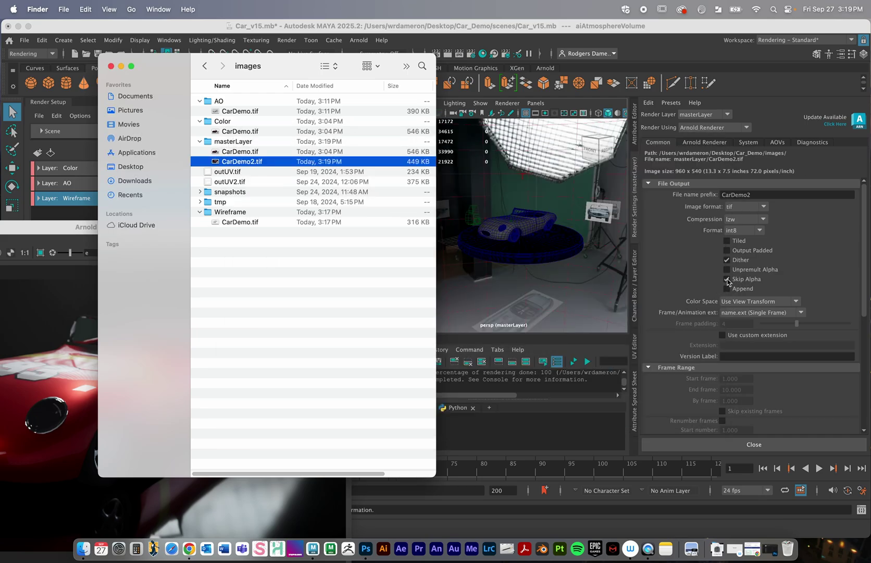
key("space")
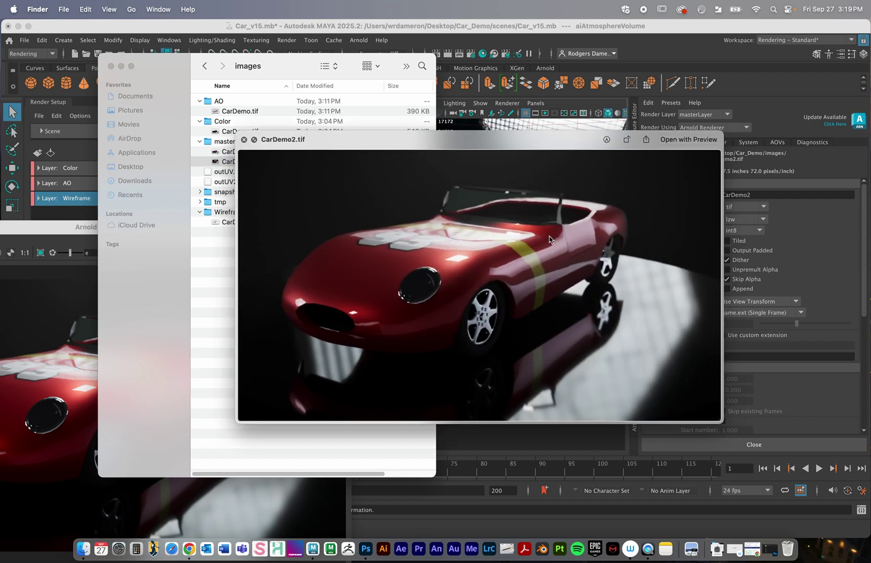
key("space")
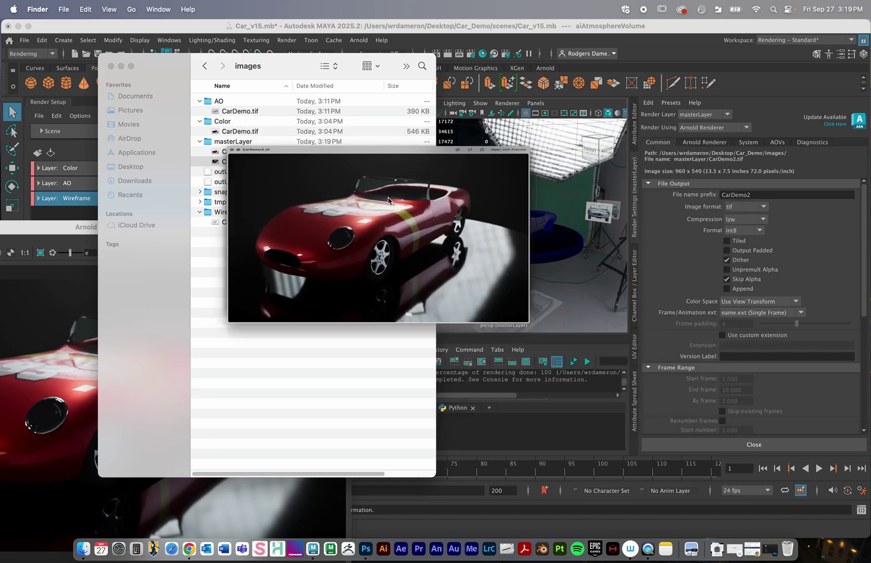
- Turn on smooth mesh preview for Car_body in Maya's perspective view and switch to Photoshop
left_click(526, 229)
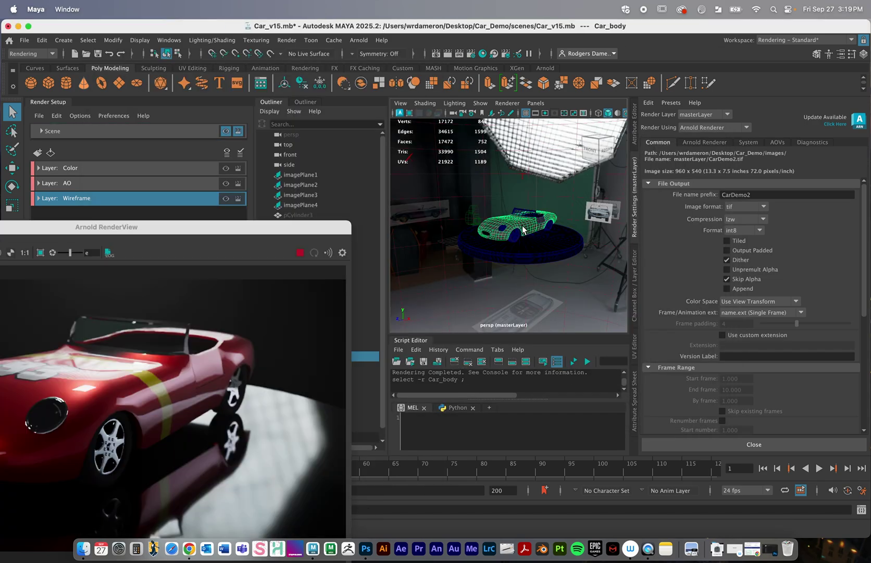
key("3")
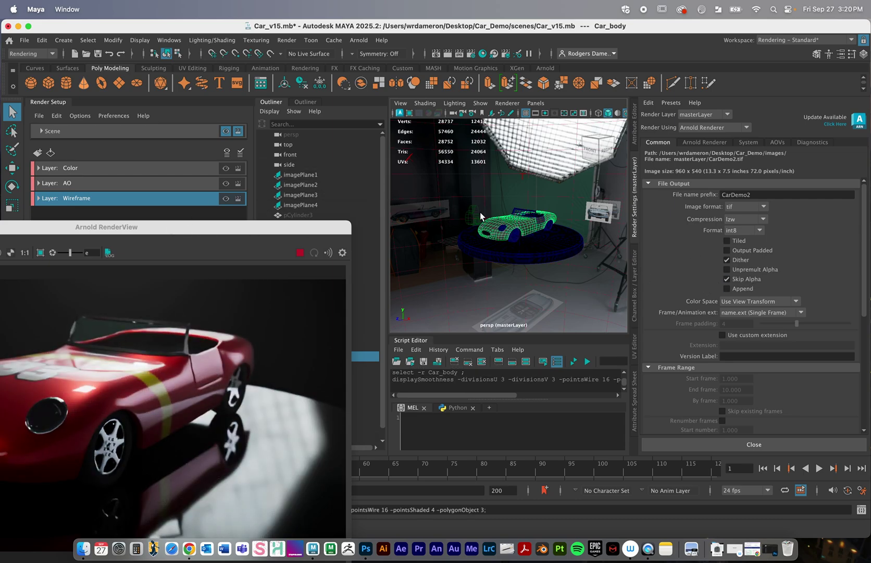
left_click(366, 548)
- Return to Finder and preview the AO CarDemo.tif, followed by CarDemo.tif and CarDemo2.tif in the masterLayer folder
left_click(92, 548)
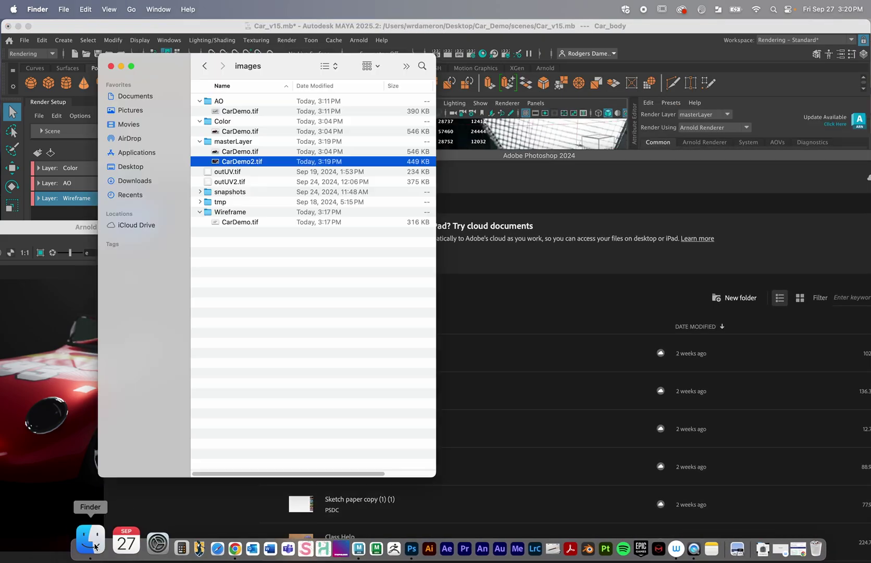
left_click(232, 112)
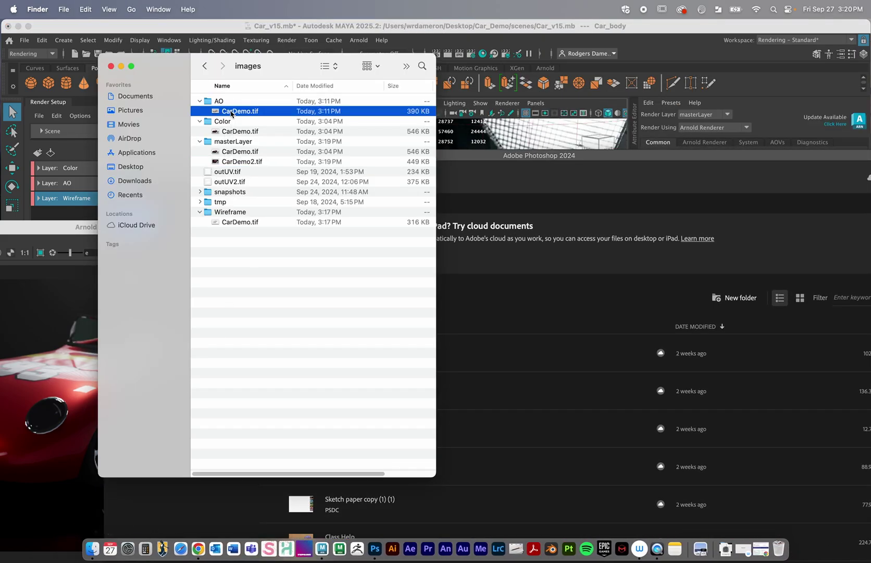
key("space")
key("space")
left_click(239, 152)
key("space")
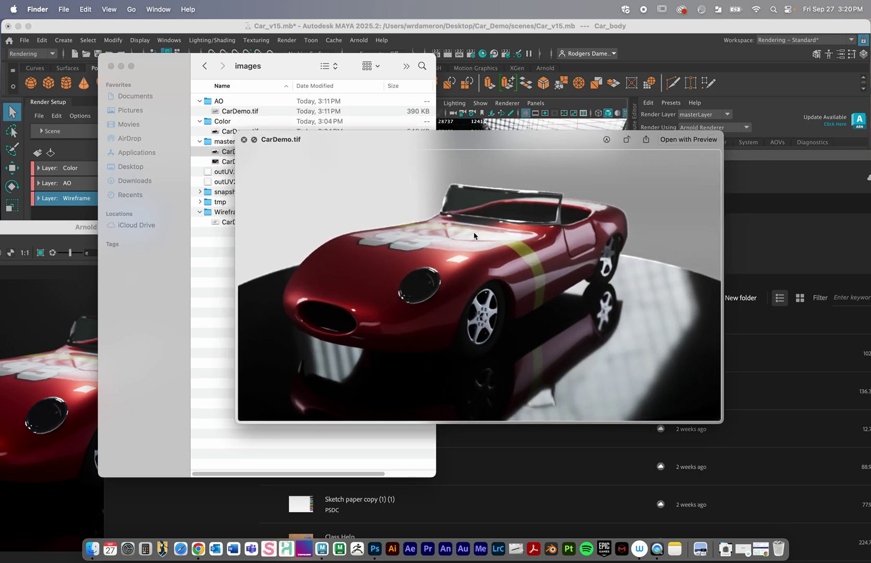
key("space")
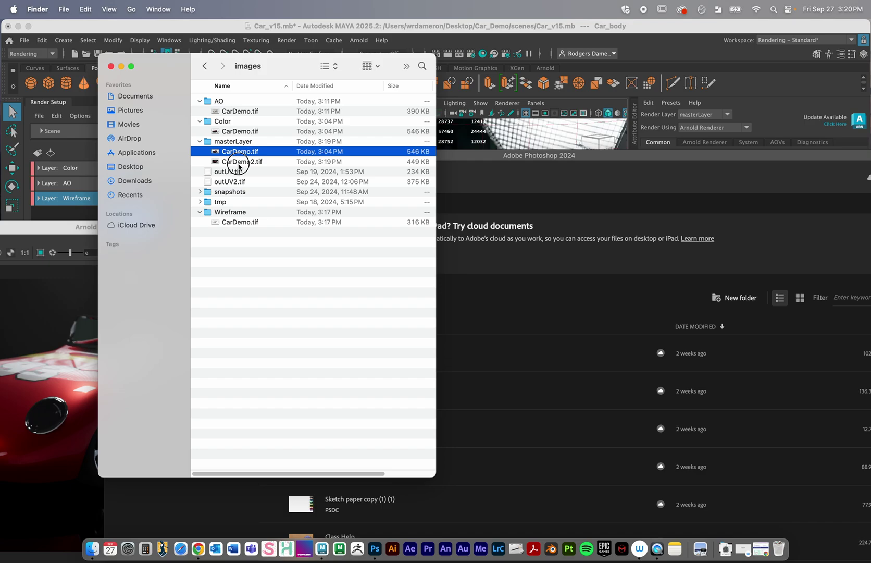
left_click(239, 163)
key("space")
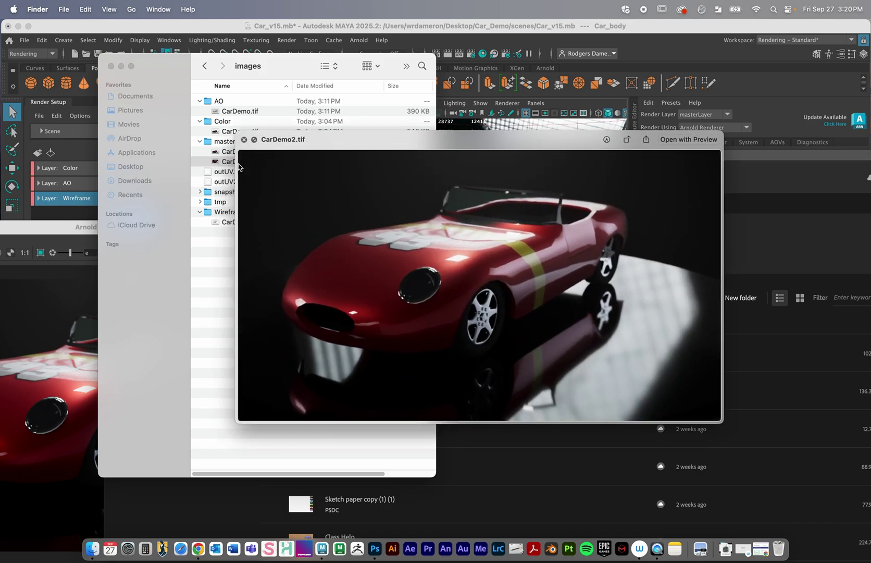
key("space")
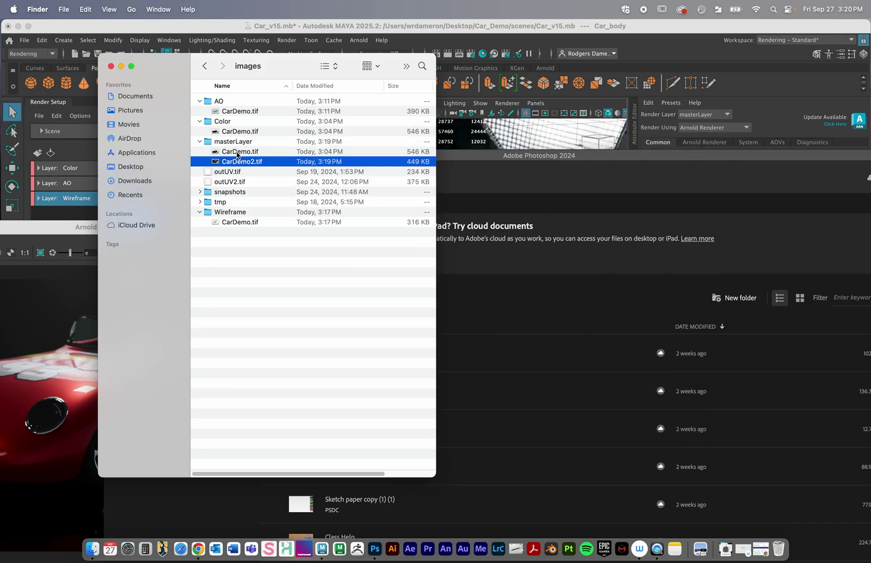
- Select the AO and Wireframe CarDemo.tif files plus both masterLayer tifs, open them in Photoshop, and enlarge its window to fill the screen
left_click(237, 152)
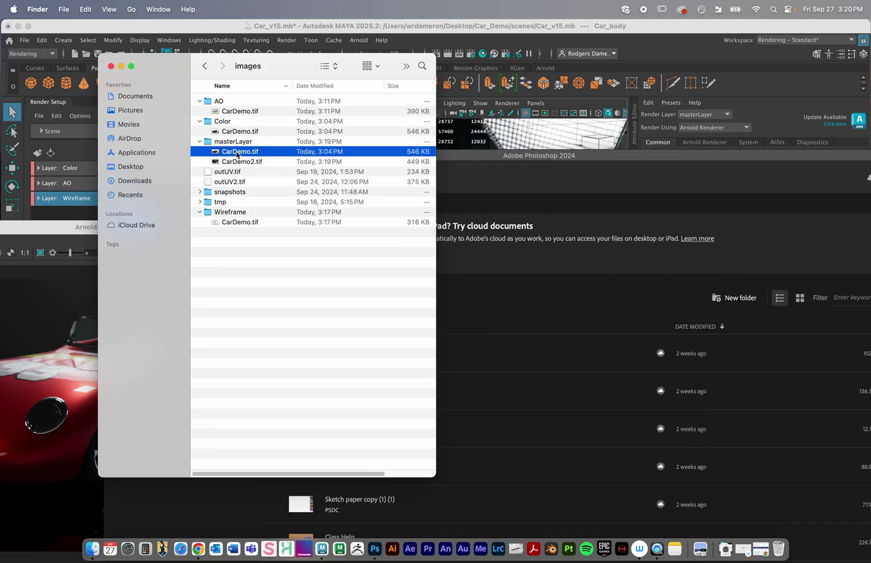
left_click(239, 111, "super")
left_click(235, 162, "super")
left_click(234, 221, "super")
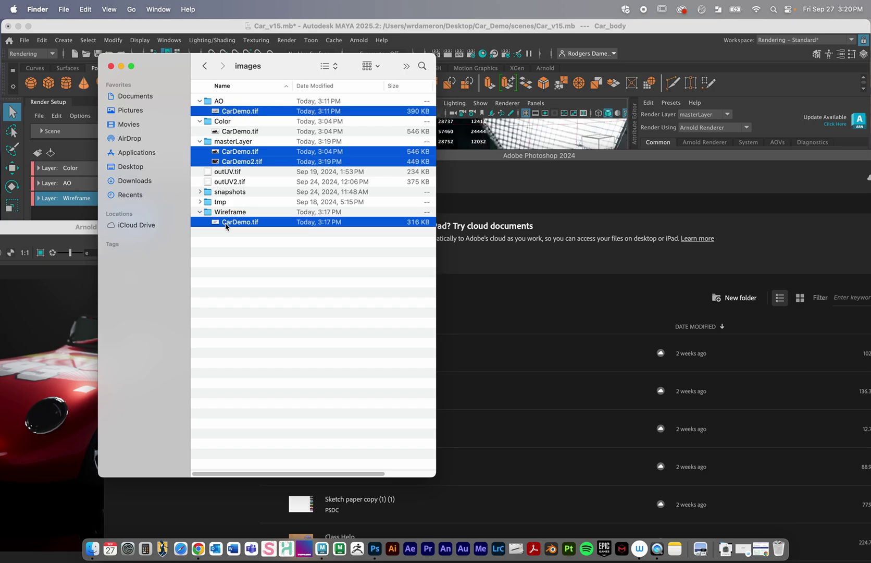
right_click(226, 226)
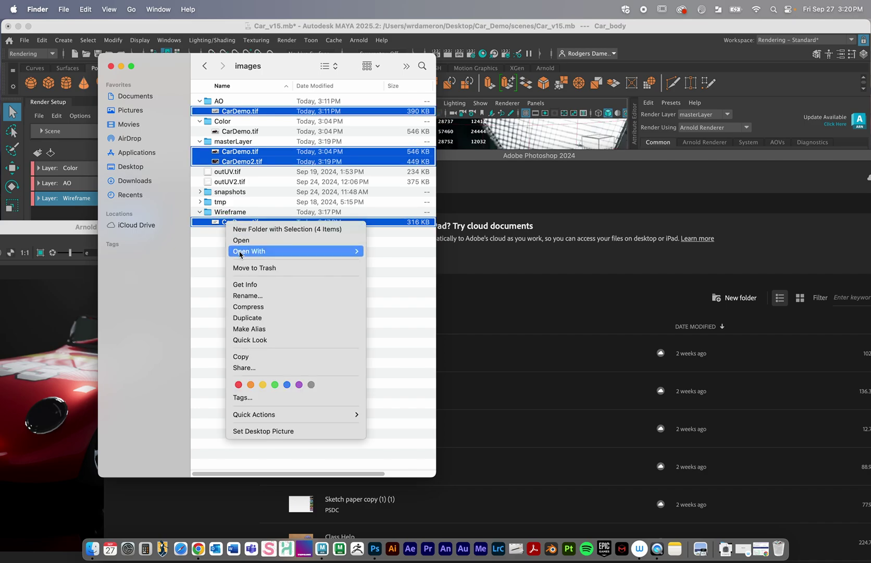
mouse_move(241, 253)
left_click(420, 291)
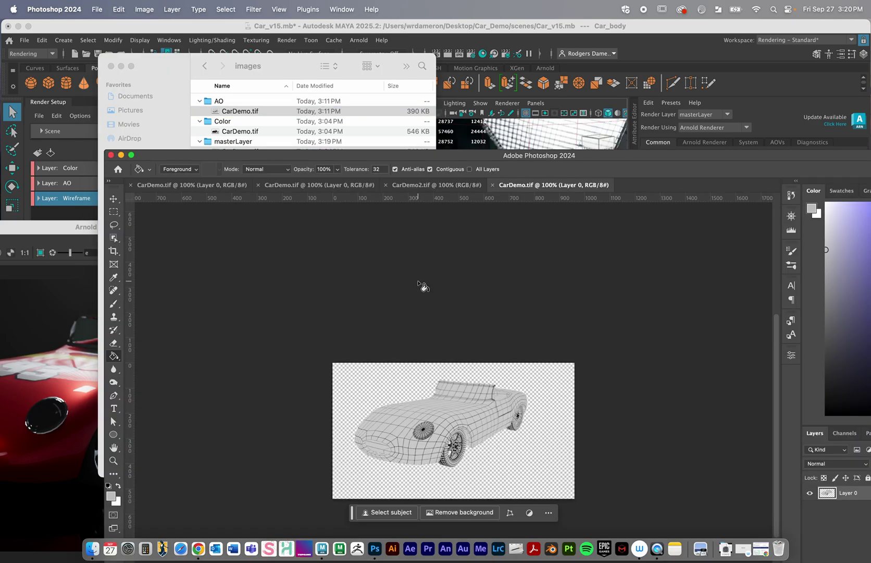
double_click(225, 159)
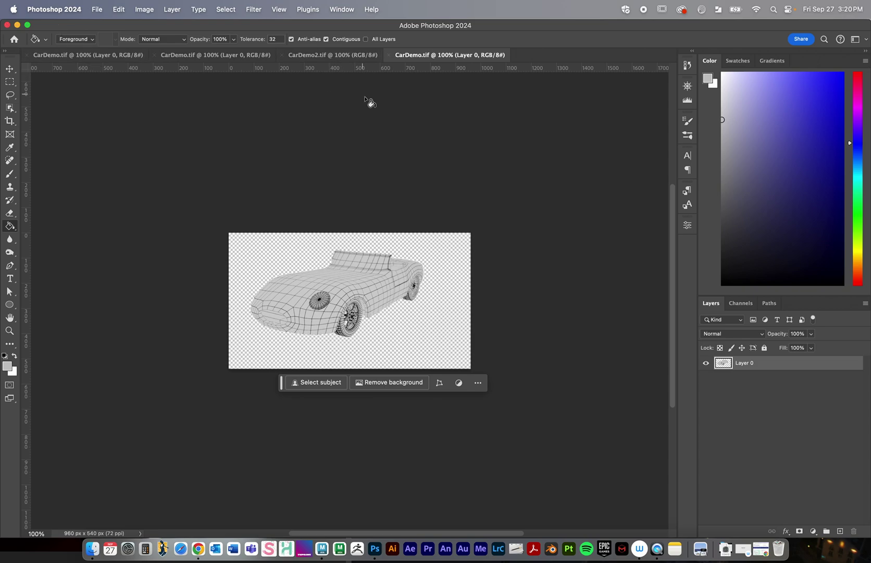
- Look through the CarDemo2.tif and AO documents, and examine the masterLayer color render up close
left_click(333, 56)
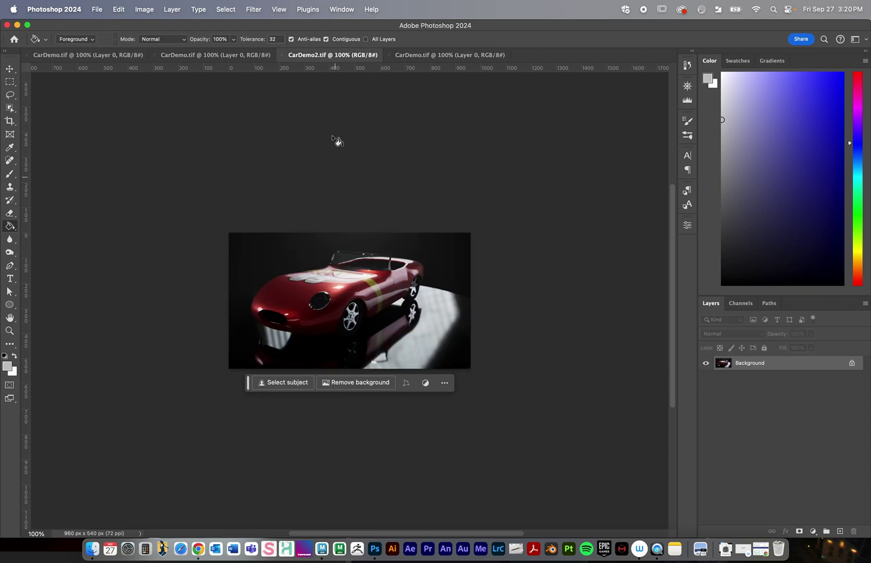
left_click(237, 55)
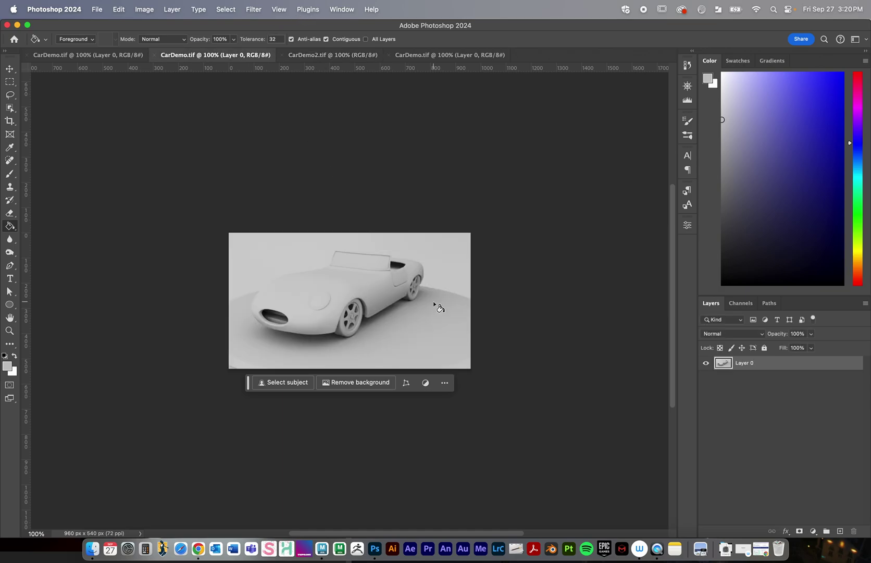
left_click(102, 58)
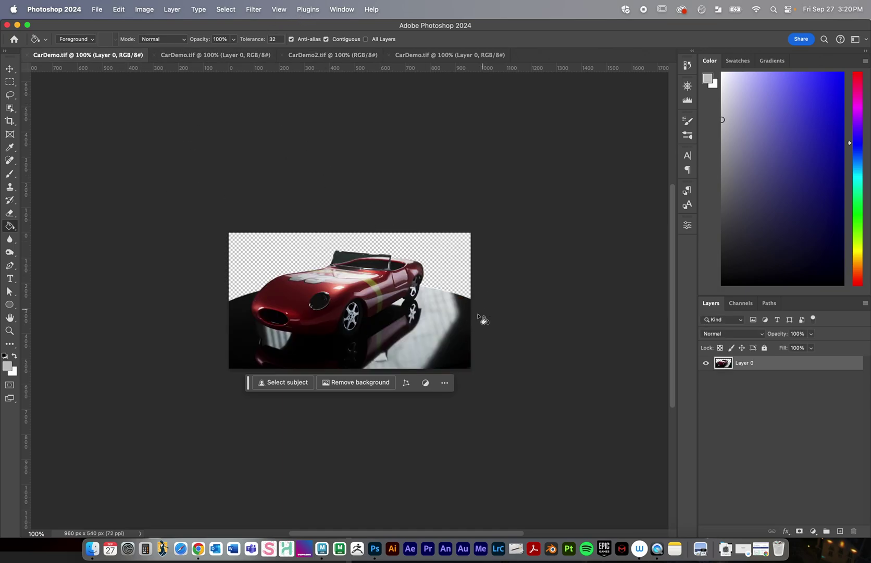
key("z")
left_click_drag(326, 295, 366, 292)
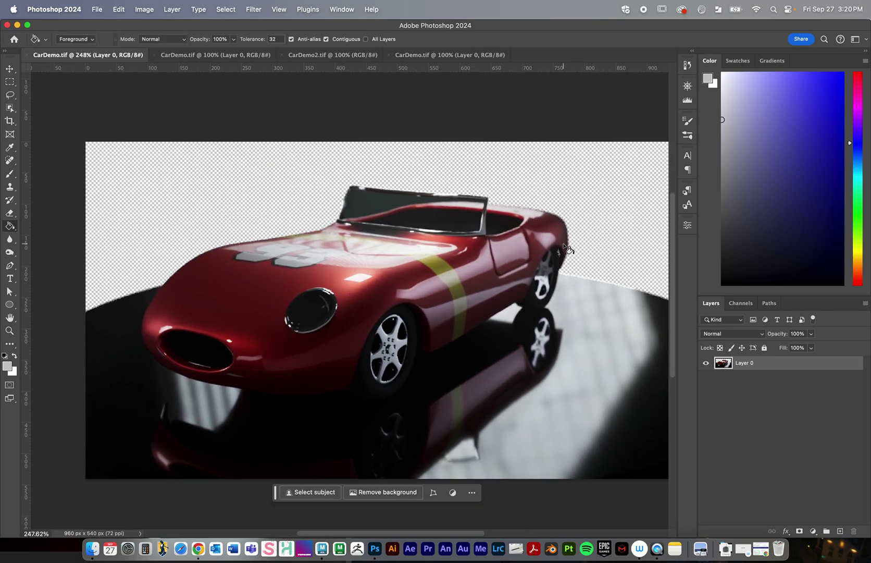
mouse_move(510, 254)
left_mouse_down()
mouse_move(485, 246)
mouse_move(522, 262)
left_mouse_up()
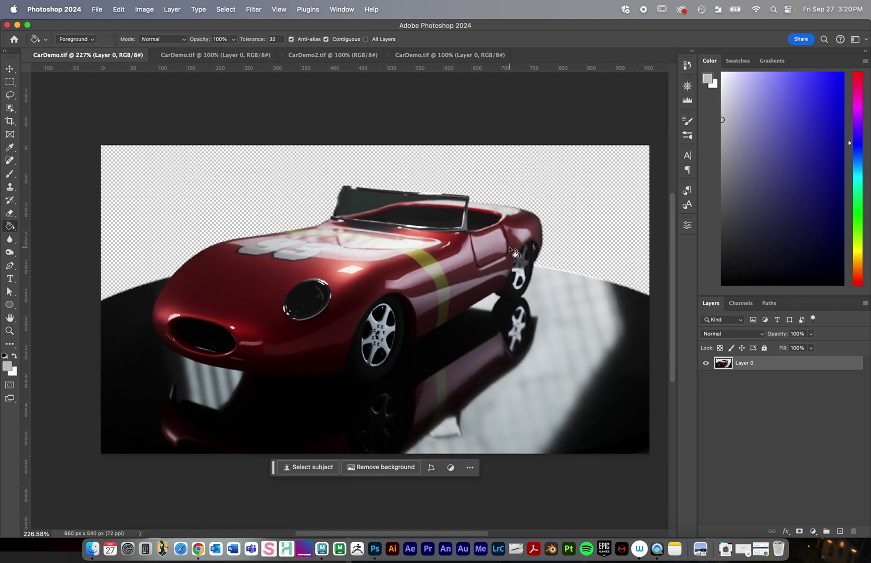
- Add a new layer to the color render and fill it with black sampled from the dark floor using the Paint Bucket
left_click(840, 530)
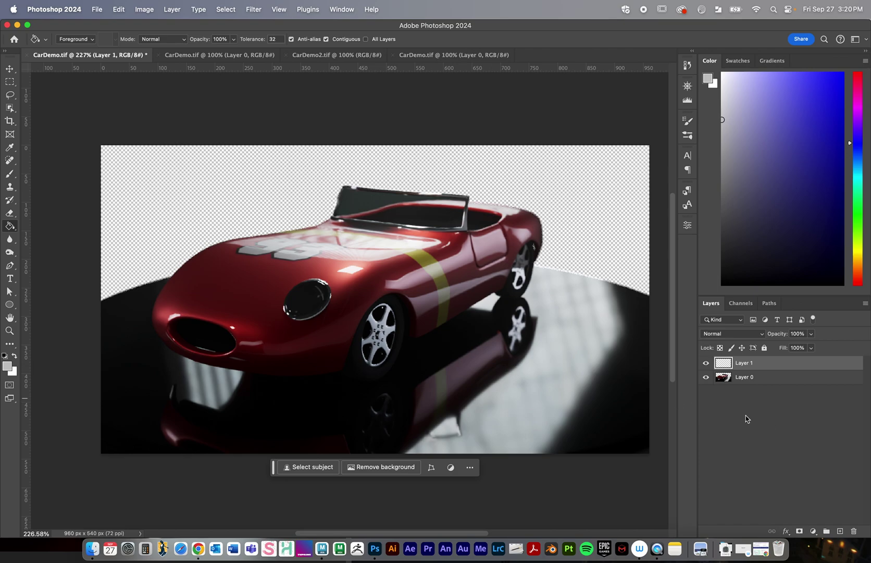
key("i")
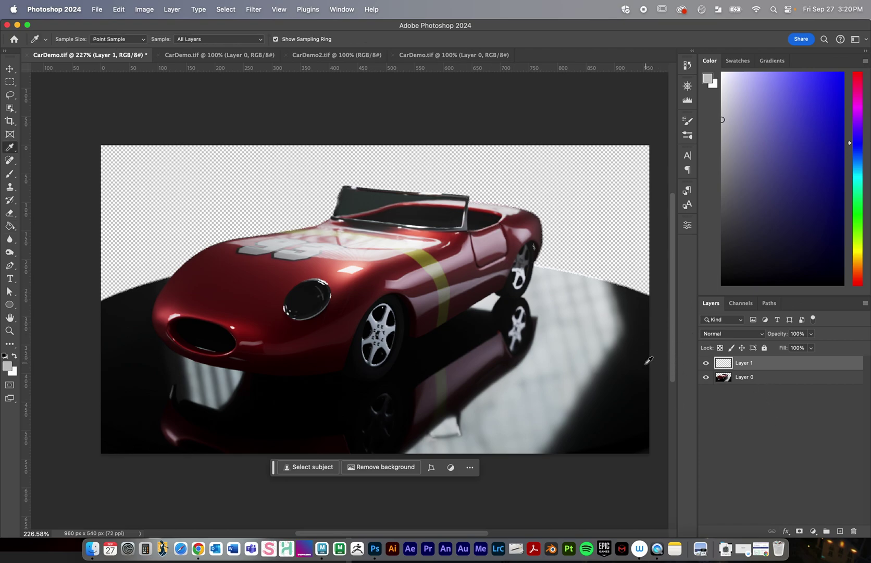
left_click(639, 386)
left_click_drag(639, 386, 637, 414)
key("g")
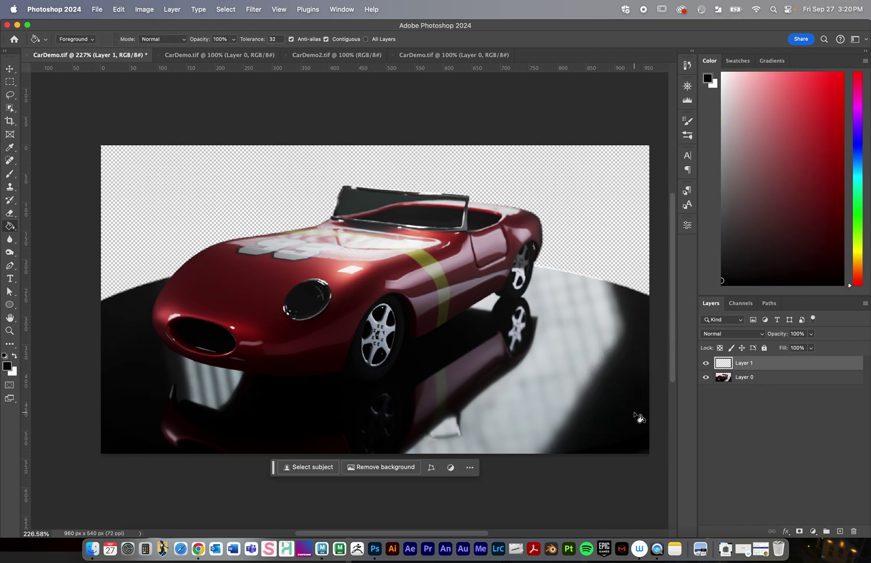
left_click(10, 228)
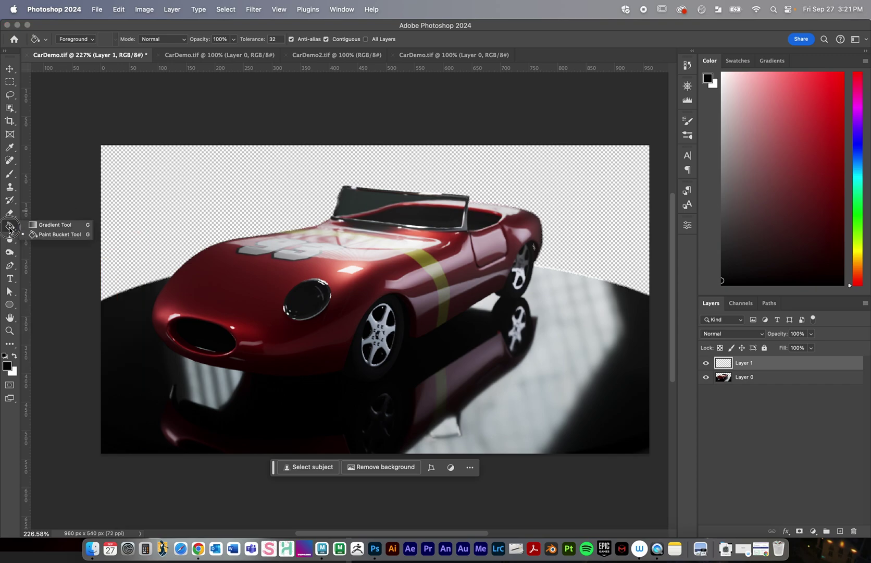
left_click(43, 235)
left_click(221, 186)
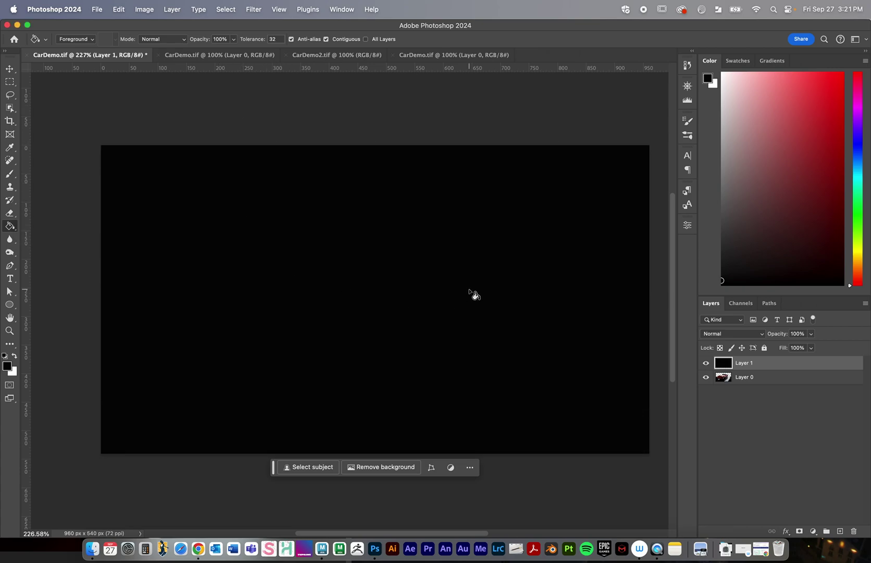
- Move the black layer beneath the car render layer and toggle its visibility to compare the background
left_click_drag(770, 368, 759, 382)
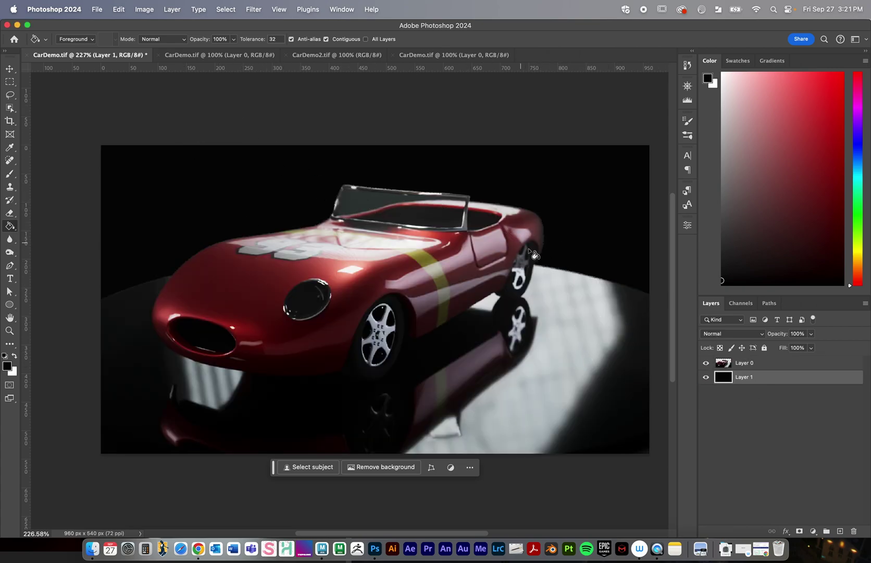
left_click(706, 377)
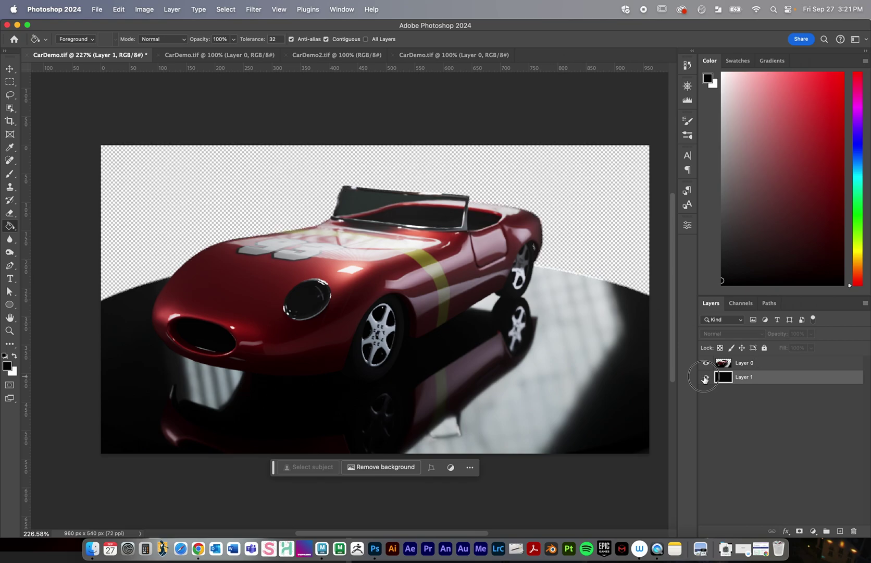
left_click(705, 377)
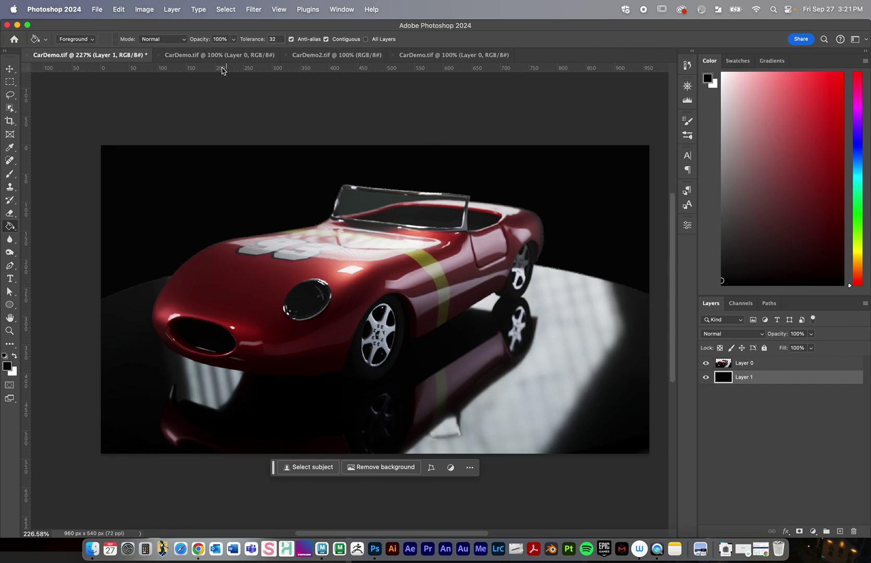
- Check the wireframe document, bring up the AO render document, and swap the foreground and background colors
left_click(420, 56)
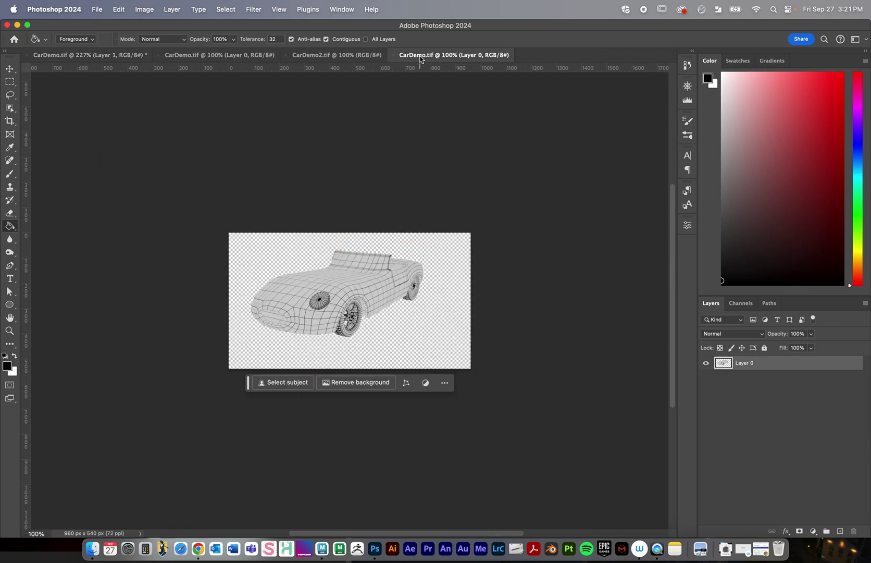
left_click(229, 56)
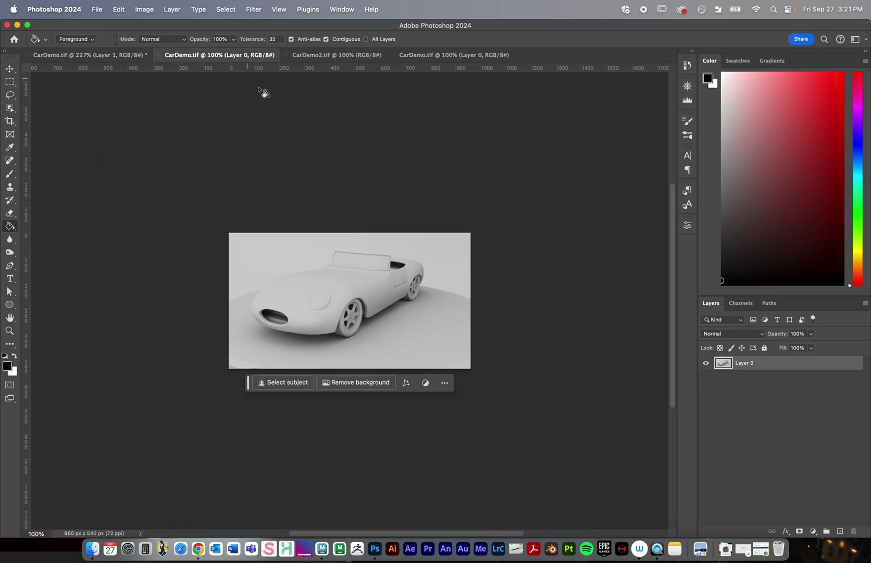
key("x")
left_click(404, 312)
key("super+z")
left_click_drag(338, 307, 368, 304, "super")
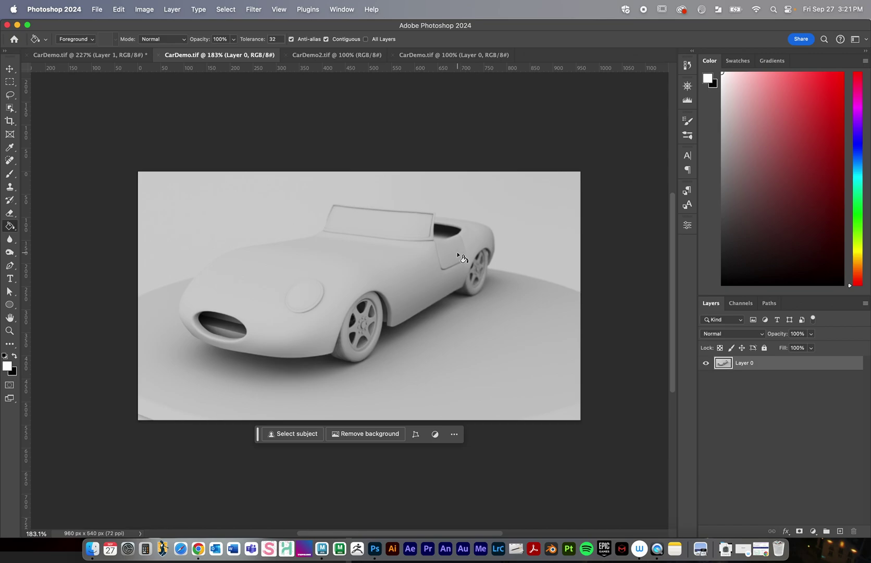
- Duplicate the AO render's Layer 0 into the color render's CarDemo.tif document and switch to that document
key("v")
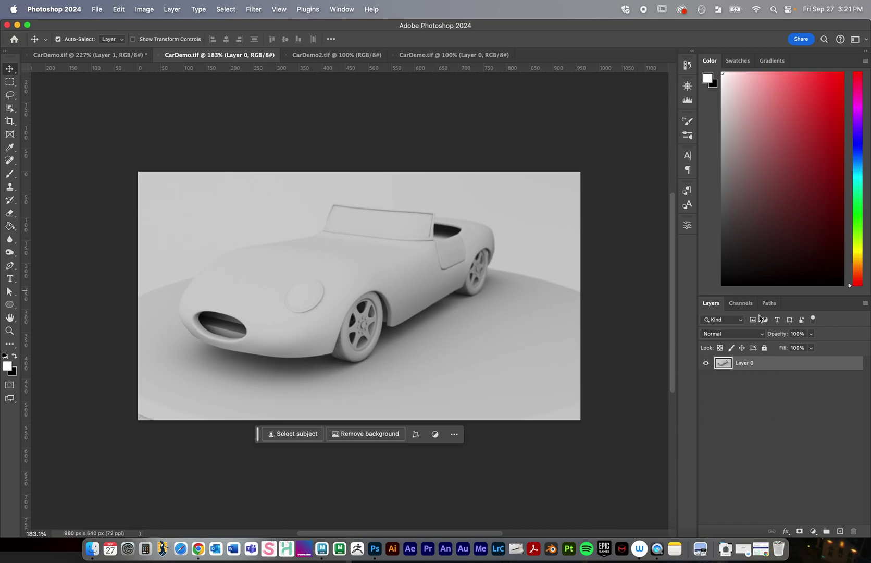
right_click(747, 364)
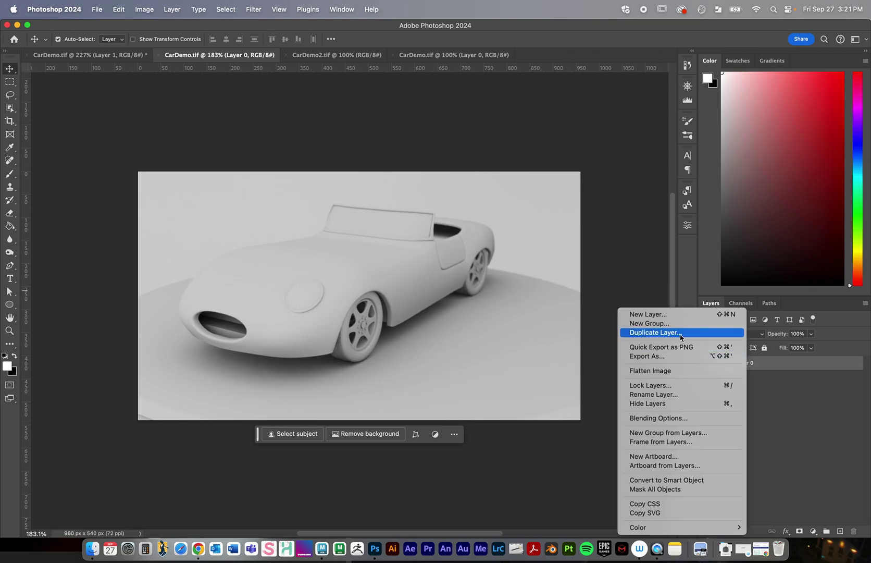
left_click(680, 332)
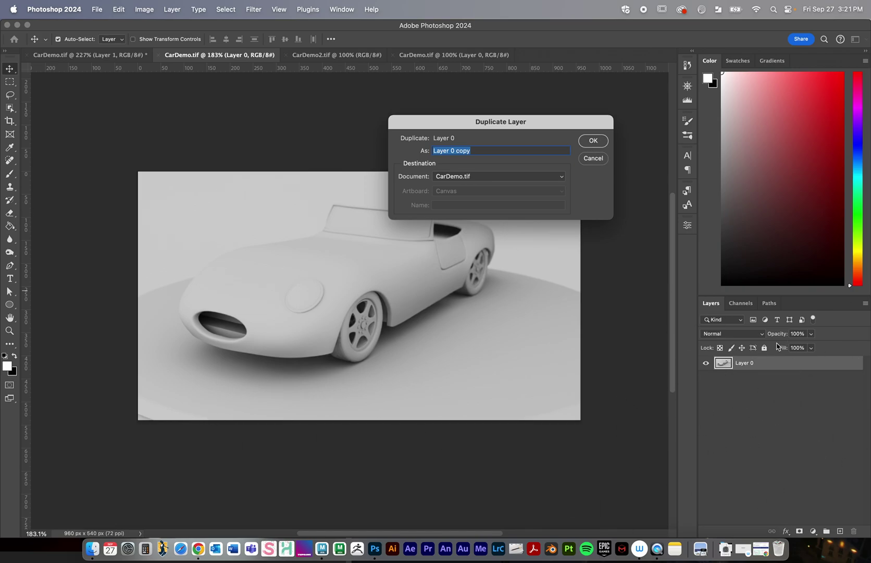
left_click(487, 178)
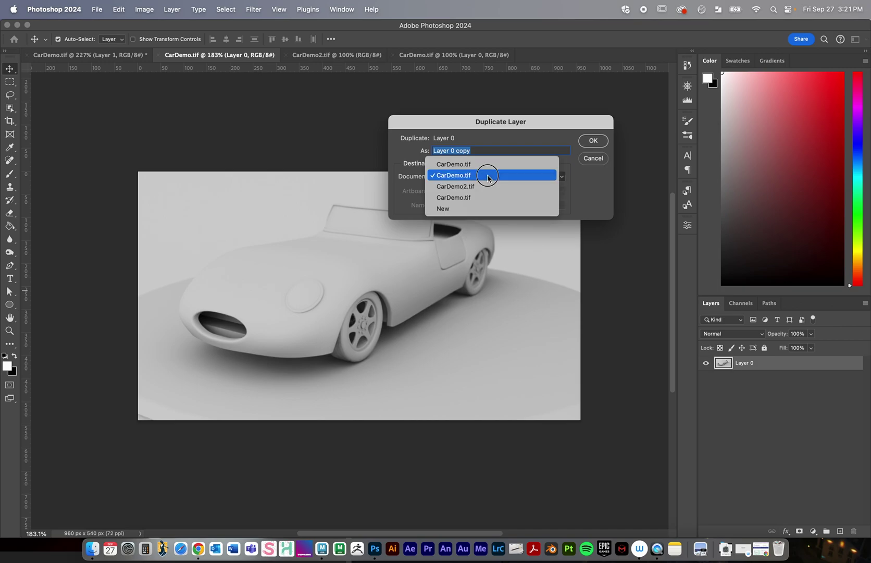
left_click(487, 165)
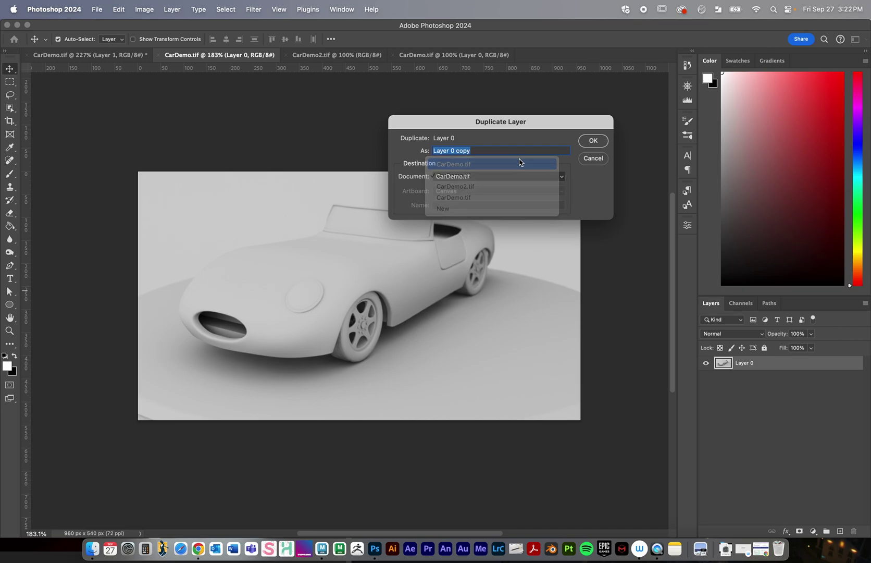
left_click(584, 146)
left_click(89, 55)
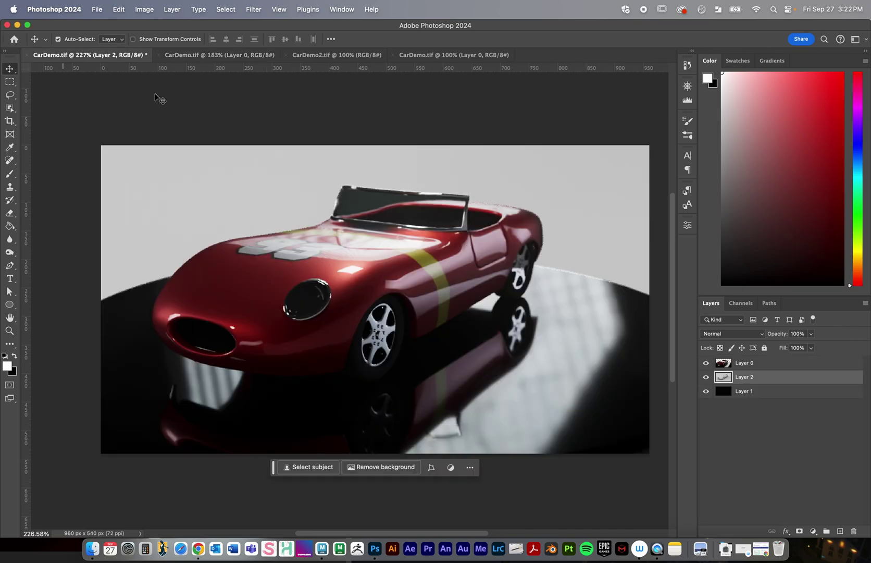
- Move the AO layer above the color render layer and set its blend mode to Multiply
left_click_drag(774, 377, 750, 358)
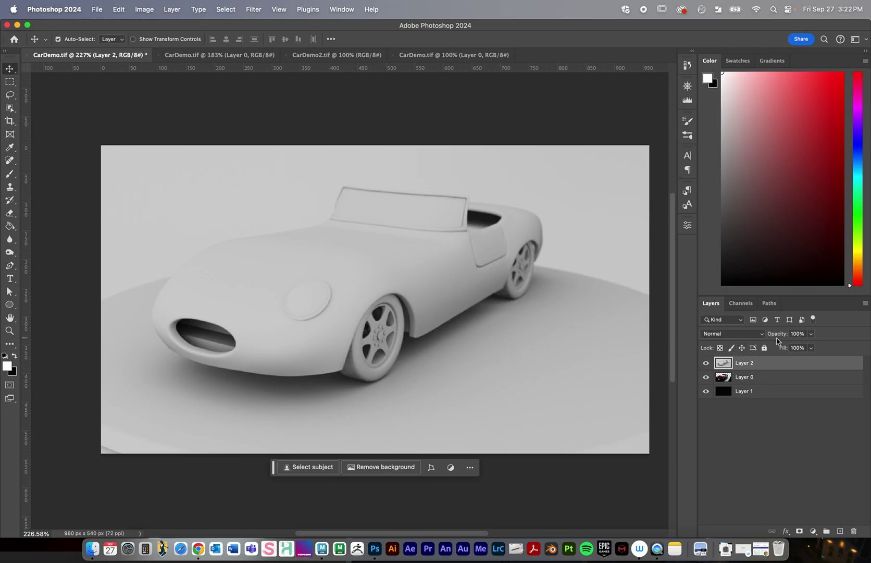
left_click(733, 336)
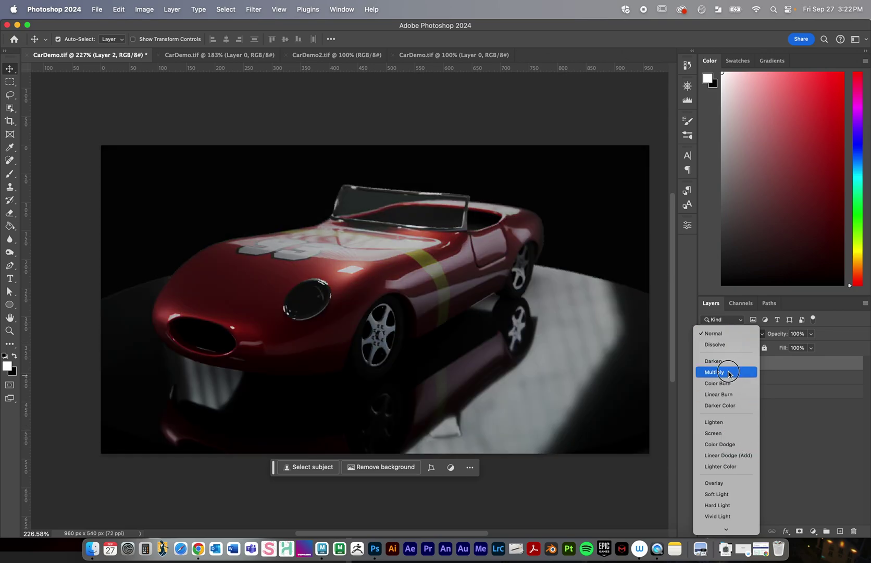
left_click(729, 373)
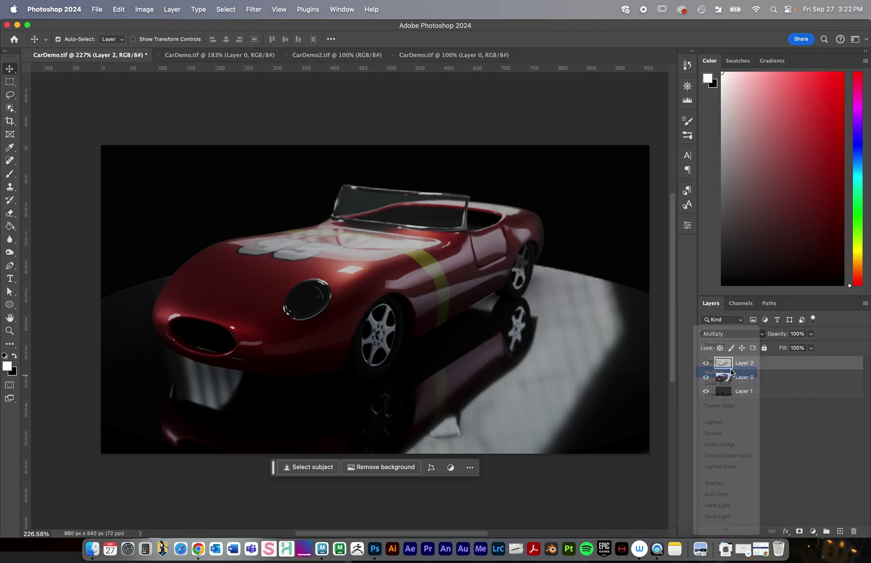
- Set the AO layer's opacity to 46%, comparing the image with the layer hidden and shown
left_click(811, 333)
left_click_drag(811, 345, 774, 347)
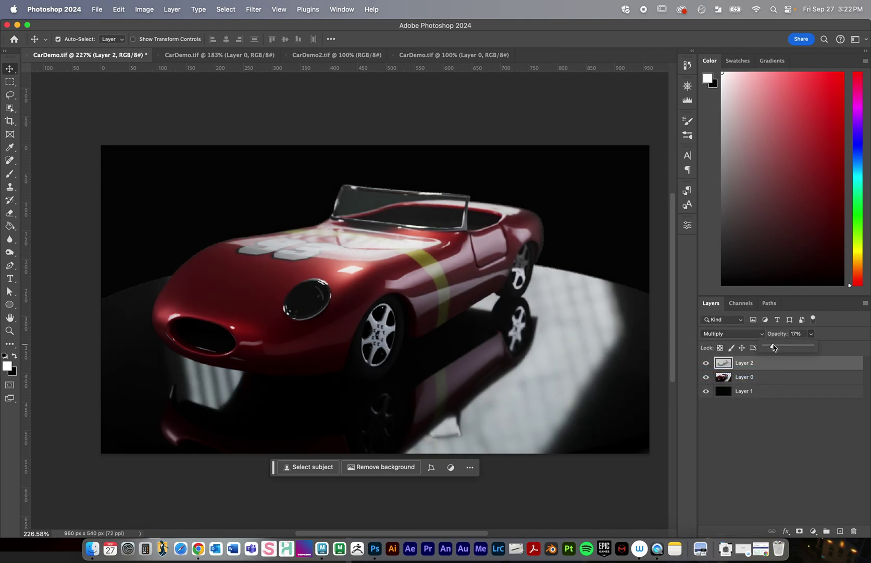
left_click(706, 363)
left_click(707, 364)
left_click(706, 364)
left_click(707, 364)
left_click(811, 333)
left_click_drag(809, 346, 824, 346)
- Toggle the AO layer's visibility repeatedly to examine how its shading affects the color render
left_click(707, 364)
left_click(707, 364)
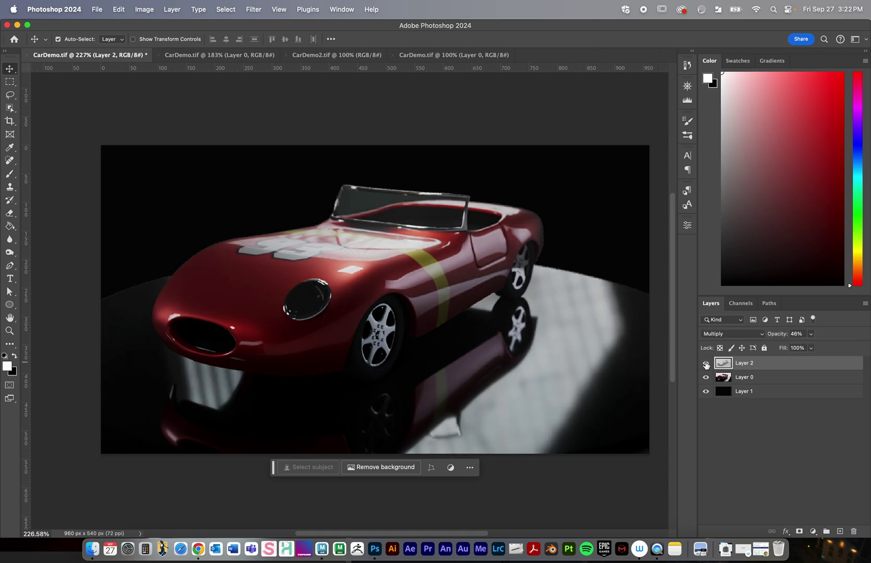
left_click(707, 364)
left_click(706, 365)
left_click(707, 365)
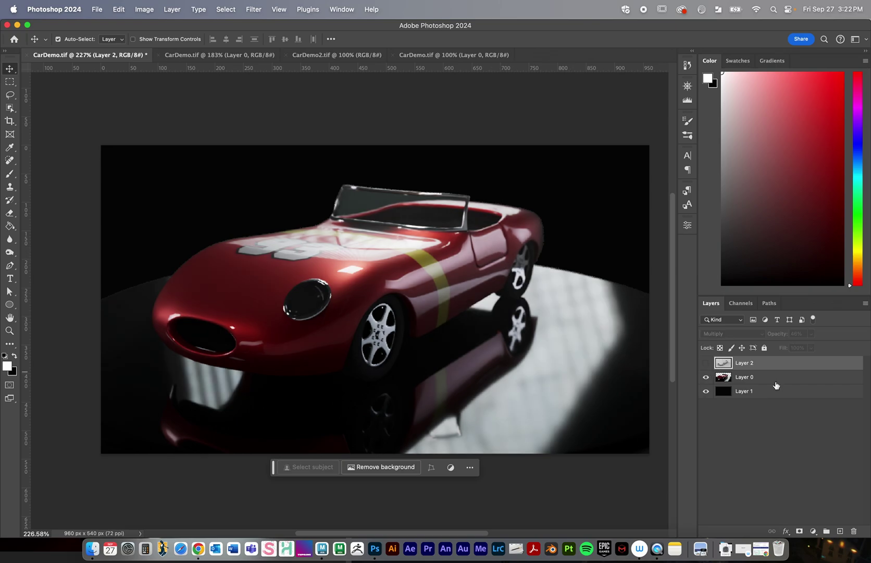
left_click(708, 362)
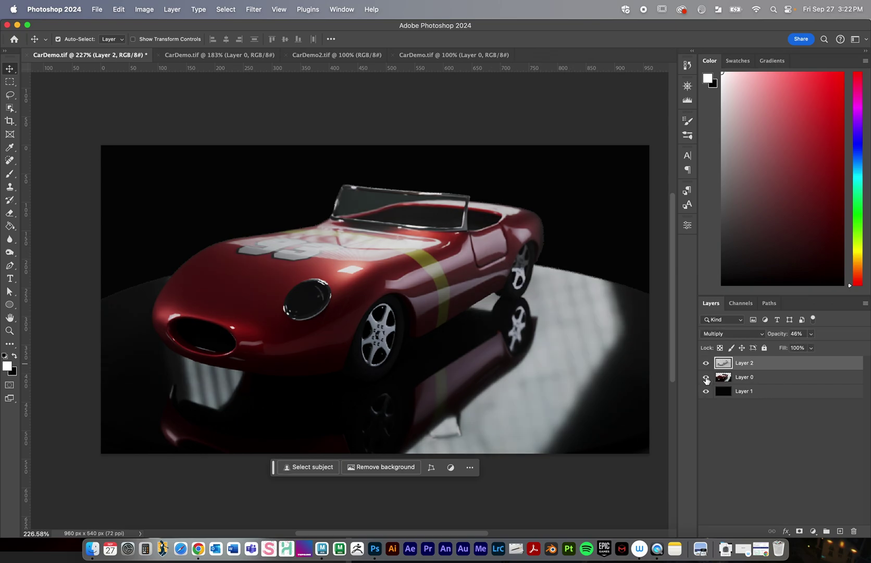
- Toggle the color render layer off and on, and set the AO layer's blend mode to Normal
left_click(707, 380)
left_click(707, 377)
left_click(731, 335)
left_click(726, 295)
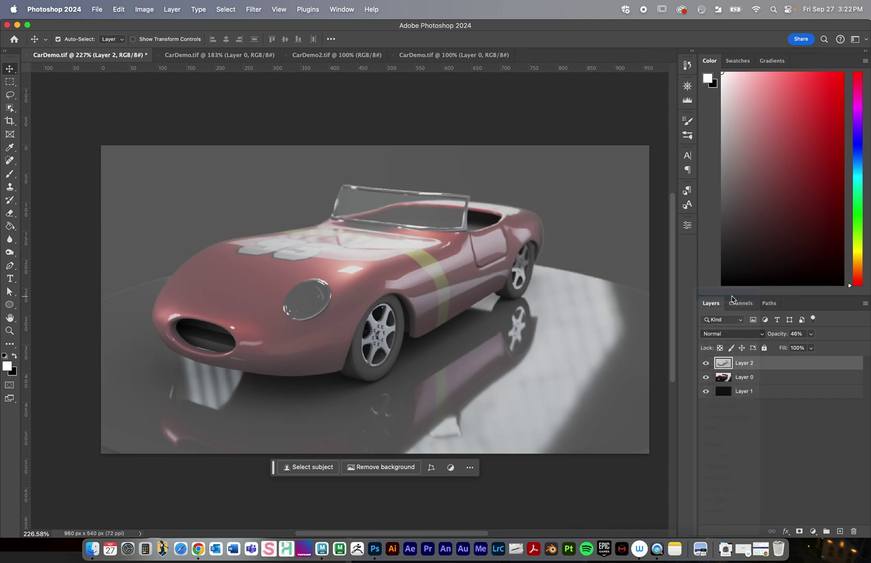
- Set the AO layer's opacity to 100%
left_click_drag(814, 335, 859, 346)
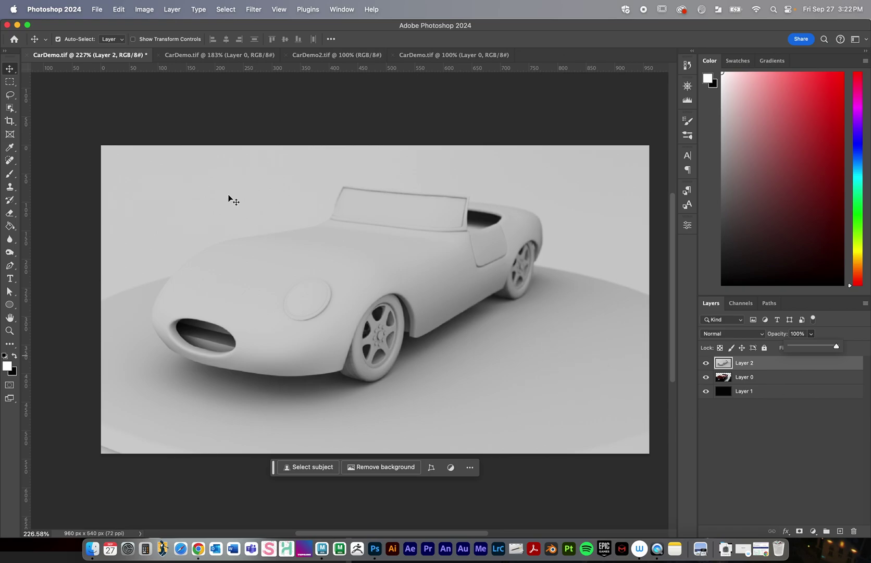
left_click(145, 10)
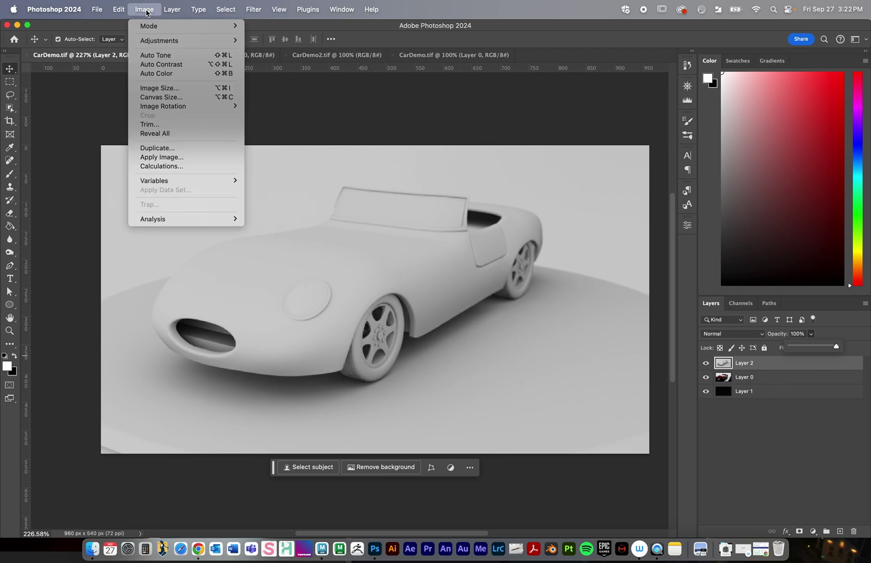
mouse_move(158, 44)
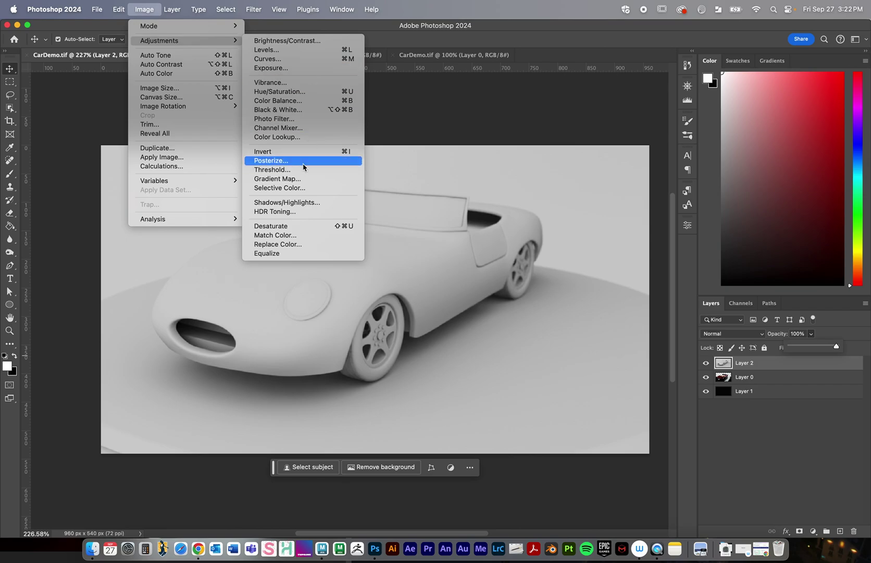
left_click(417, 98)
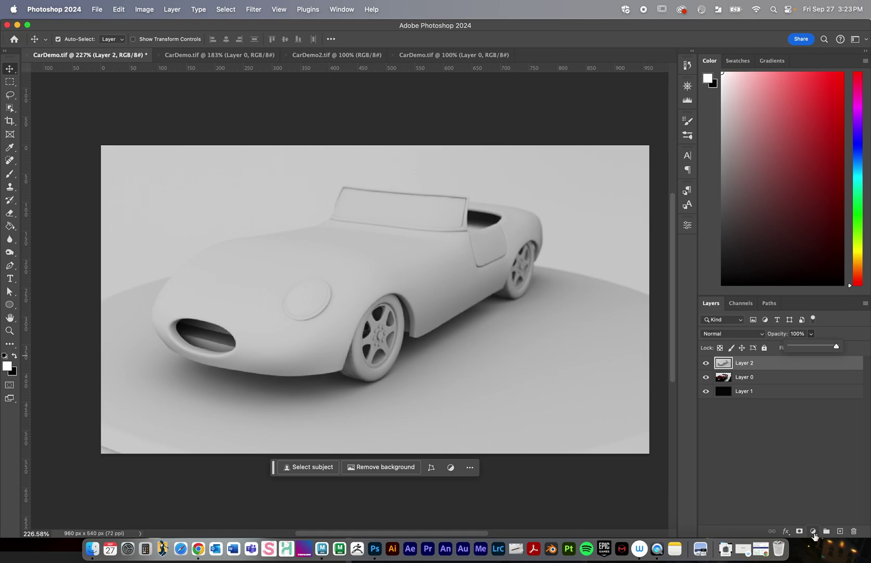
- Add a Levels adjustment layer above the AO layer and set its white input level to 210
left_click(814, 531)
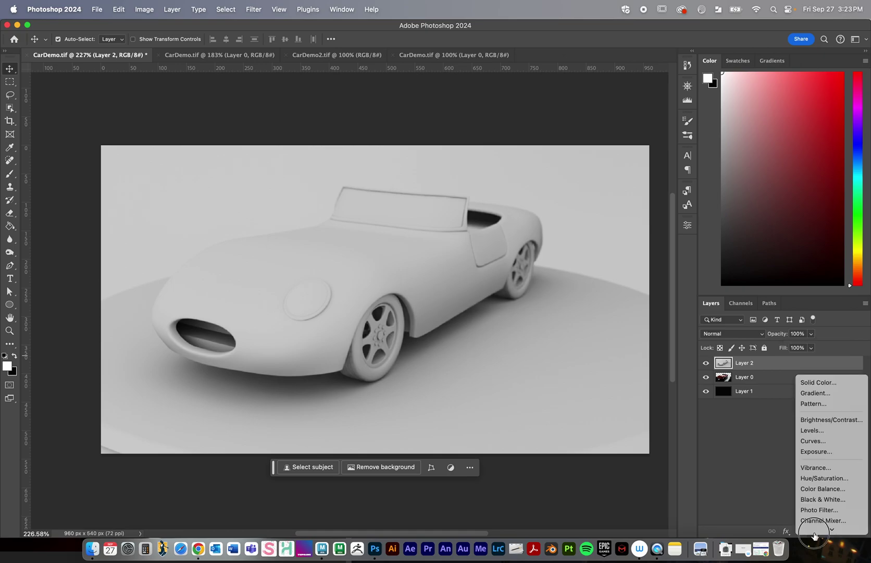
left_click(818, 413)
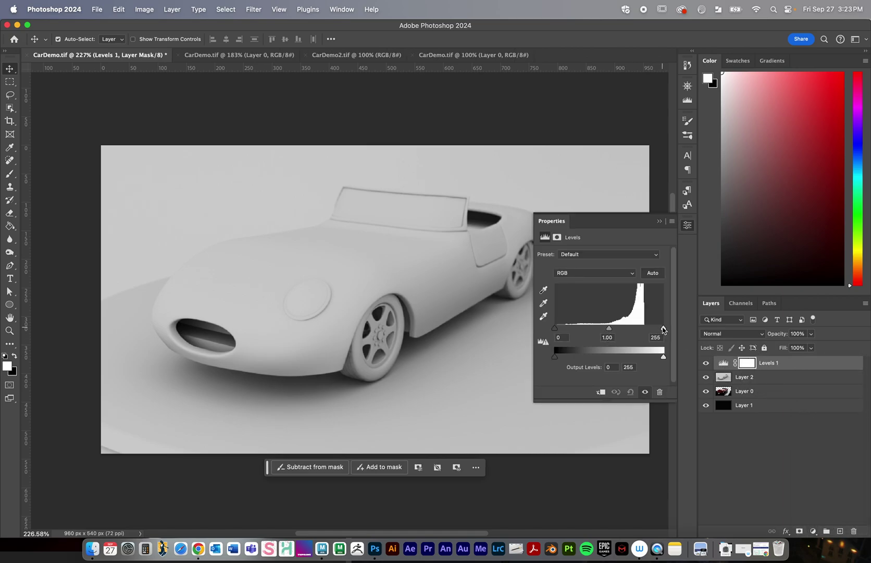
left_click_drag(664, 328, 645, 332)
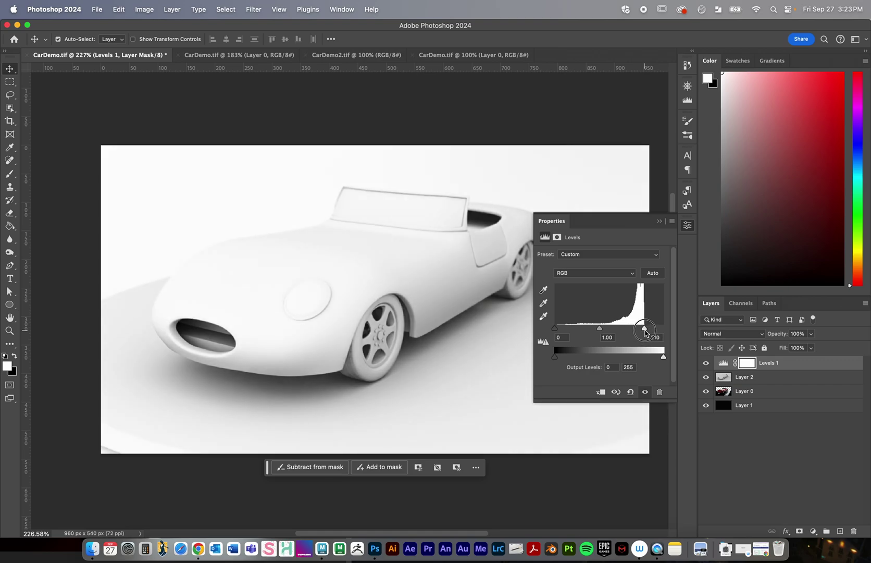
- Hide the AO layer, toggle the Levels adjustment to examine its effect on the color render, and show the AO layer again
left_click(706, 377)
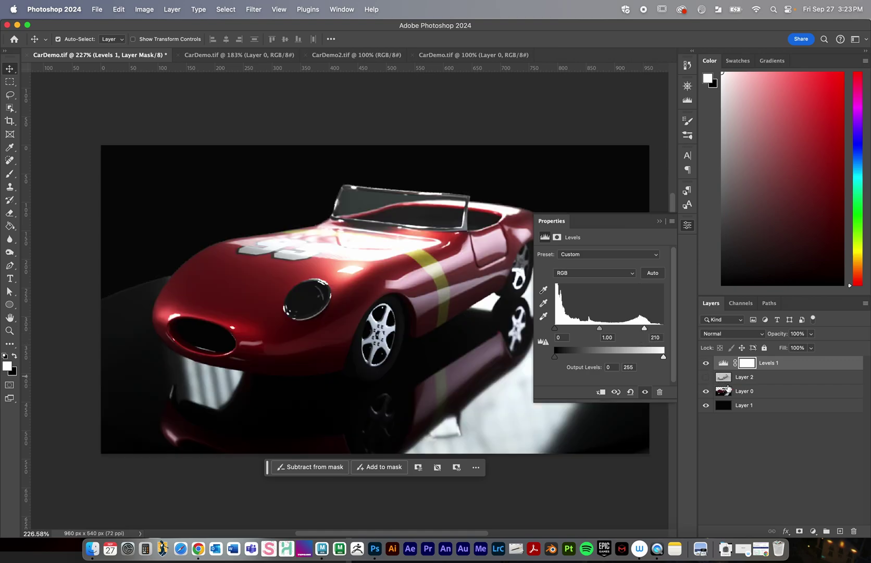
left_click(706, 365)
left_click(706, 365)
left_click(706, 365)
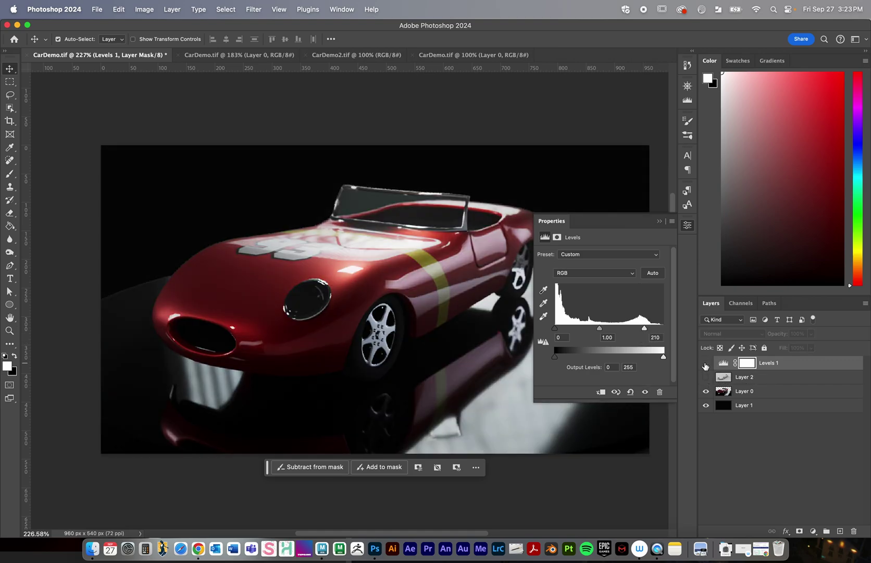
left_click(705, 364)
left_click(764, 364)
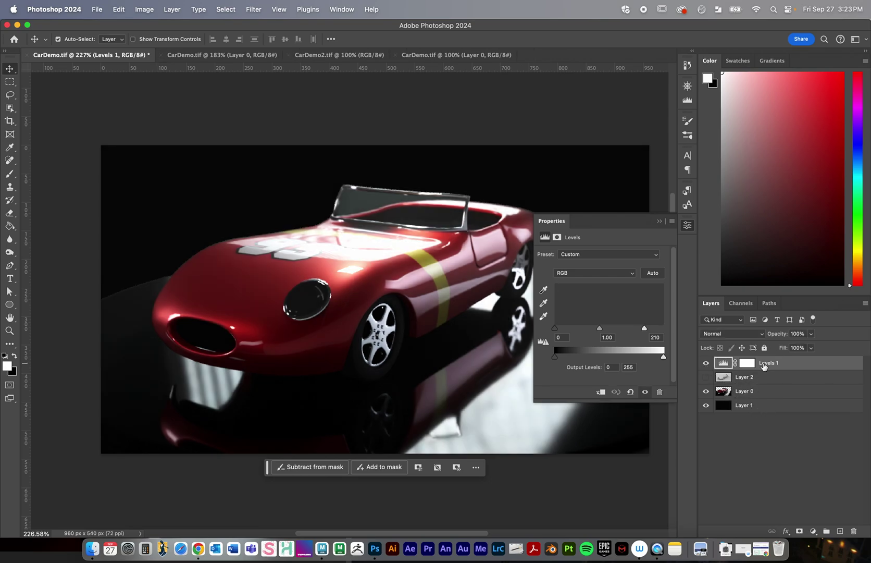
left_click(706, 376)
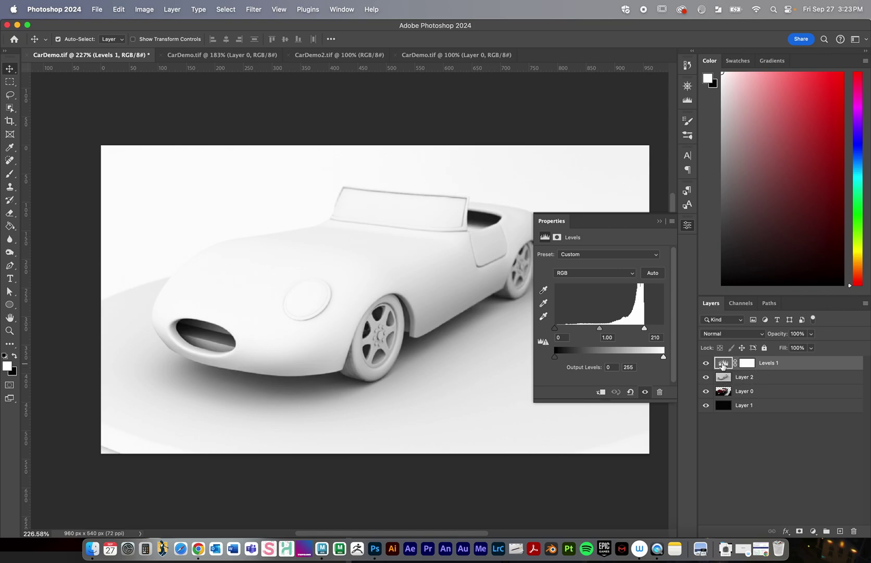
- Clip the Levels adjustment to the AO layer and set its input levels to 33 for black and 205 for white
left_click(602, 392)
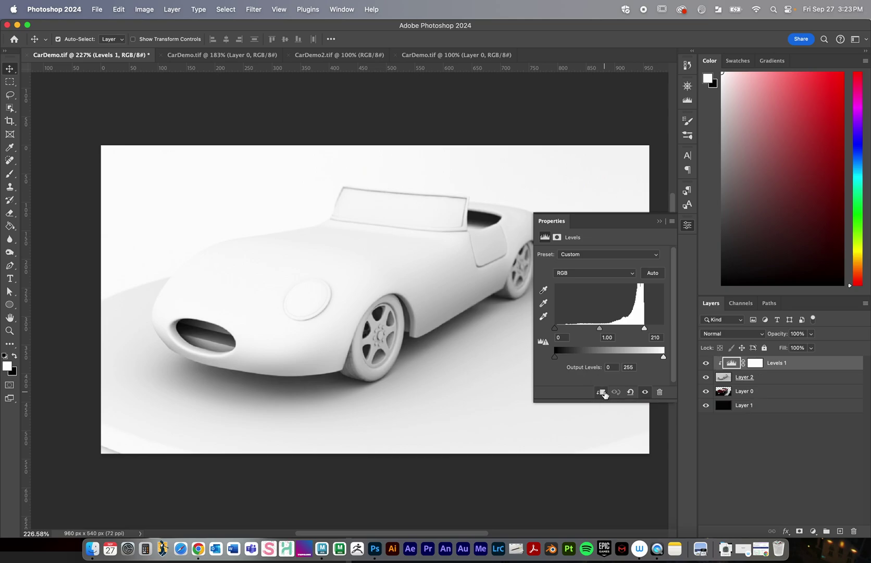
left_click(659, 222)
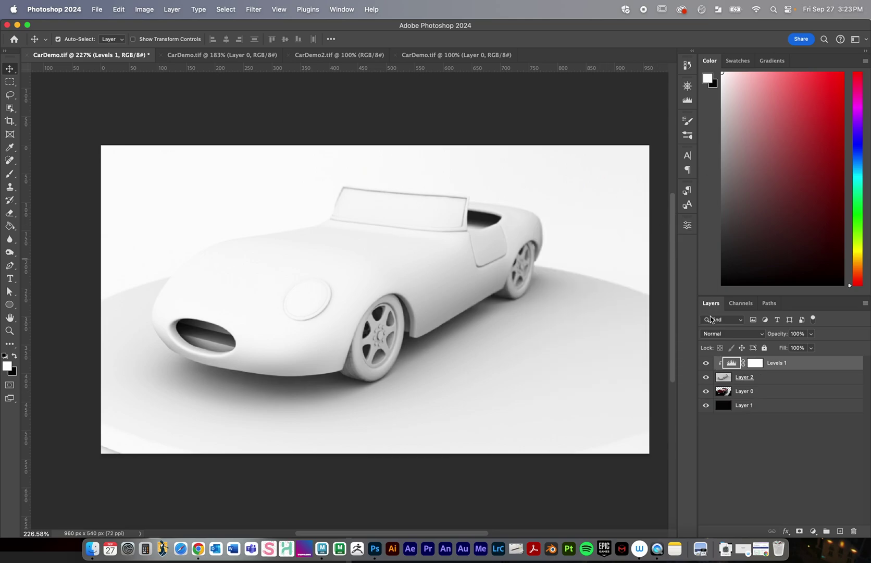
double_click(731, 363)
mouse_move(645, 328)
left_mouse_down()
mouse_move(672, 331)
mouse_move(644, 330)
left_mouse_up()
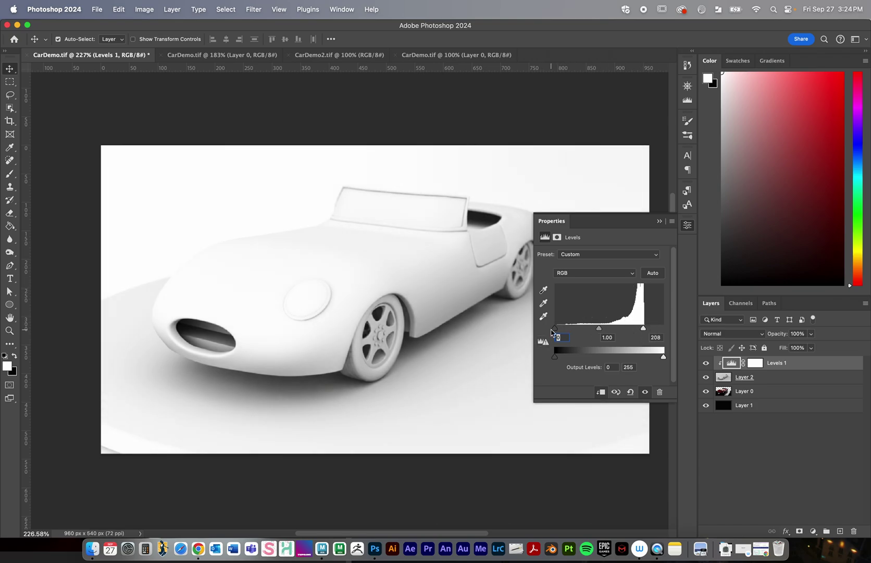
left_click_drag(555, 328, 567, 330)
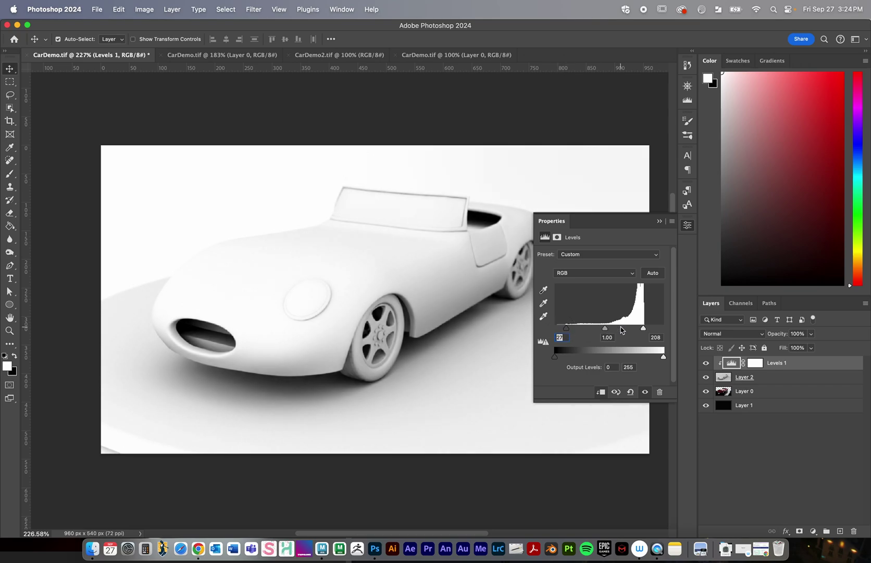
left_click_drag(644, 330, 639, 331)
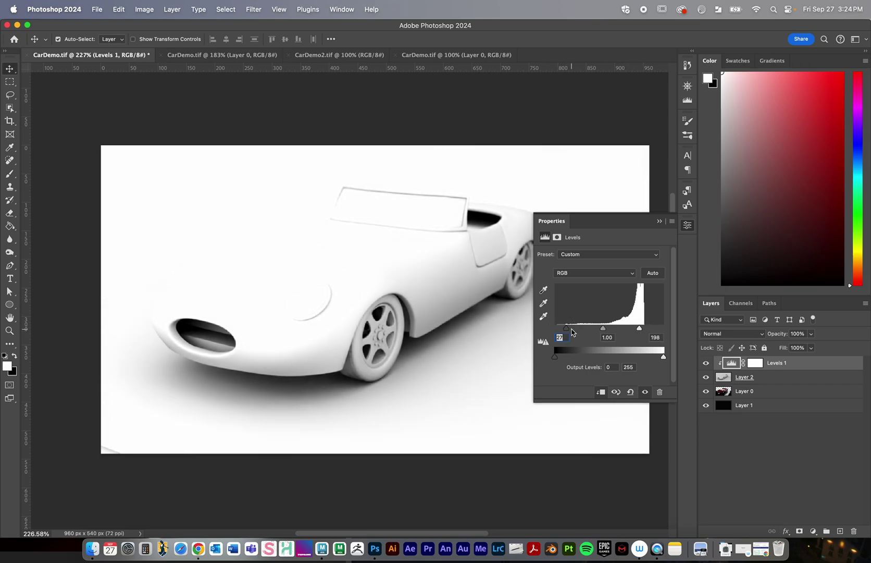
left_click_drag(567, 328, 569, 329)
left_click_drag(641, 329, 641, 331)
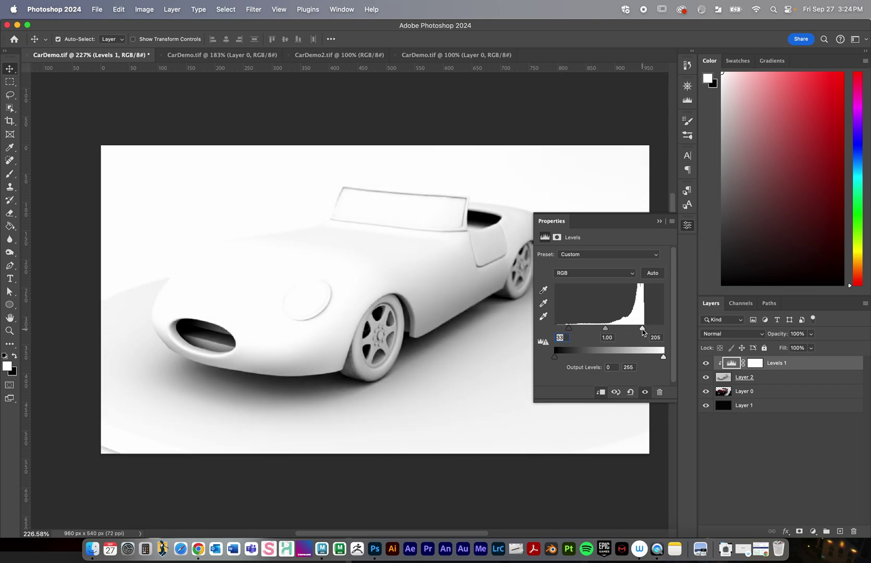
left_click(659, 221)
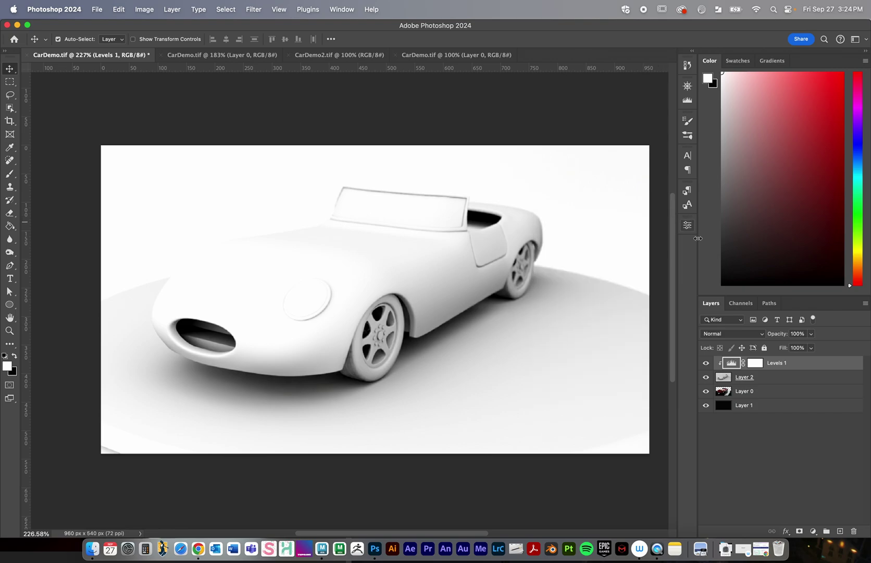
- Select the AO layer and toggle the clipped Levels adjustment to compare the AO pass with and without it
left_click(764, 383)
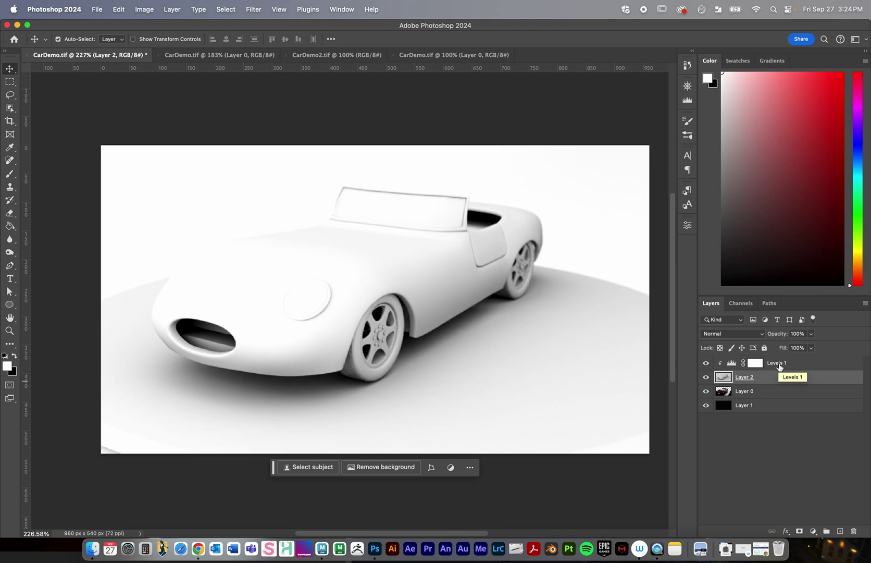
left_click(707, 363)
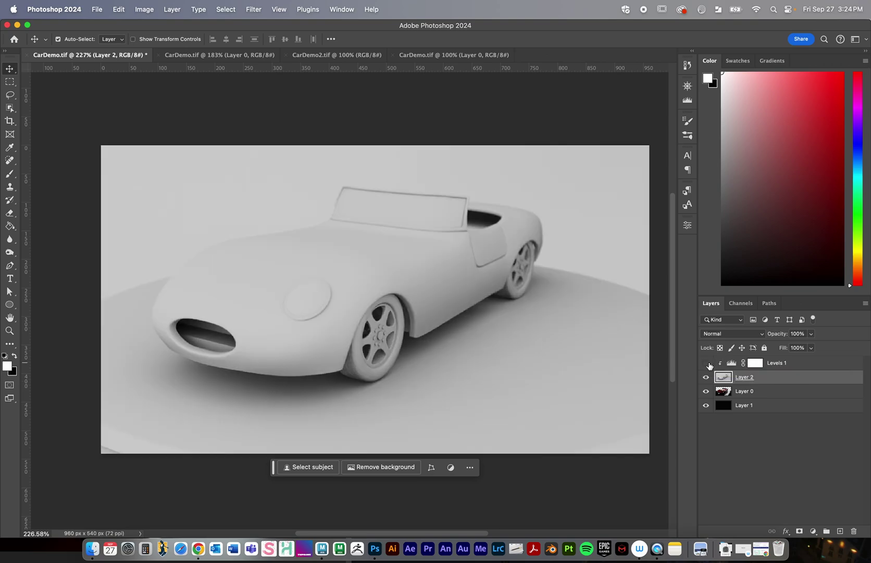
left_click(707, 363)
left_click(706, 364)
left_click(707, 363)
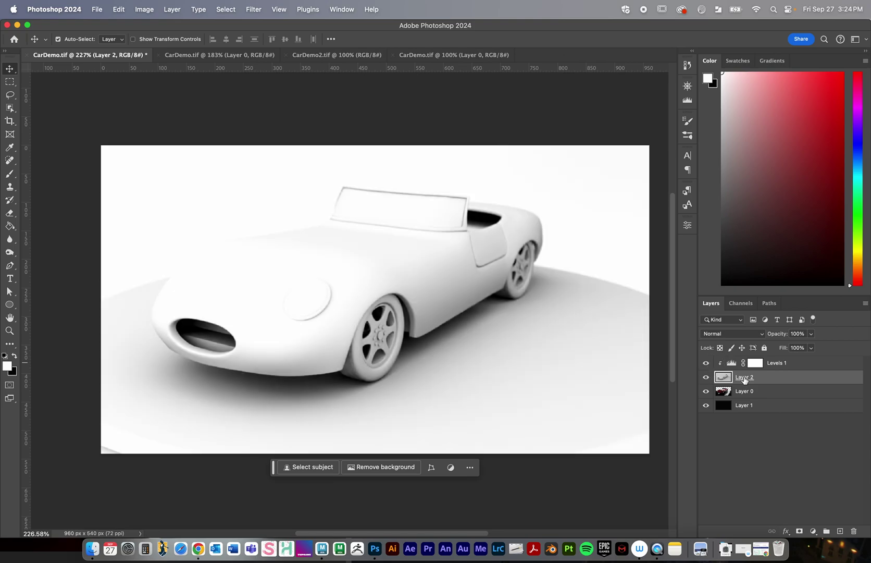
- Set the AO layer's blend mode to Multiply and its opacity to 10%, comparing the image with the layer hidden and shown
left_click(720, 336)
left_click(715, 362)
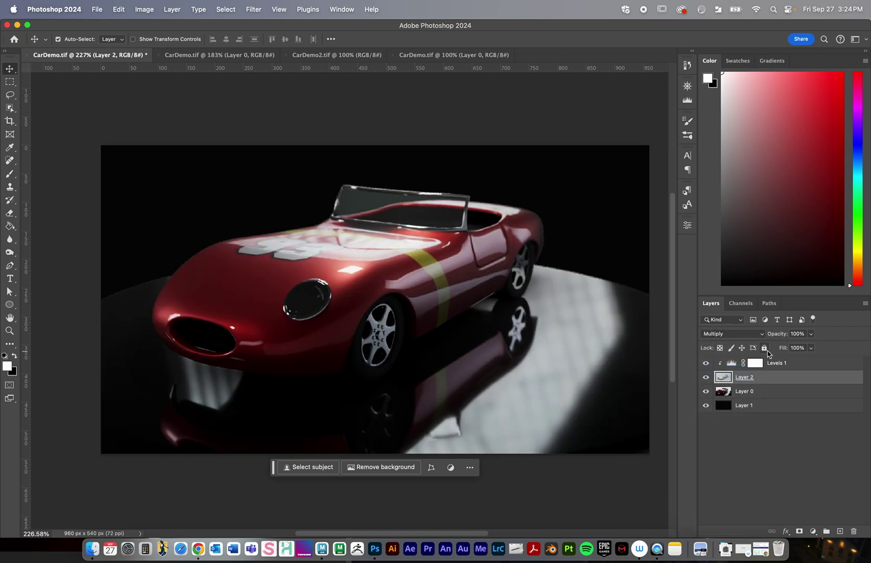
left_click(810, 334)
left_click_drag(811, 345, 769, 353)
left_click(706, 378)
left_click(706, 378)
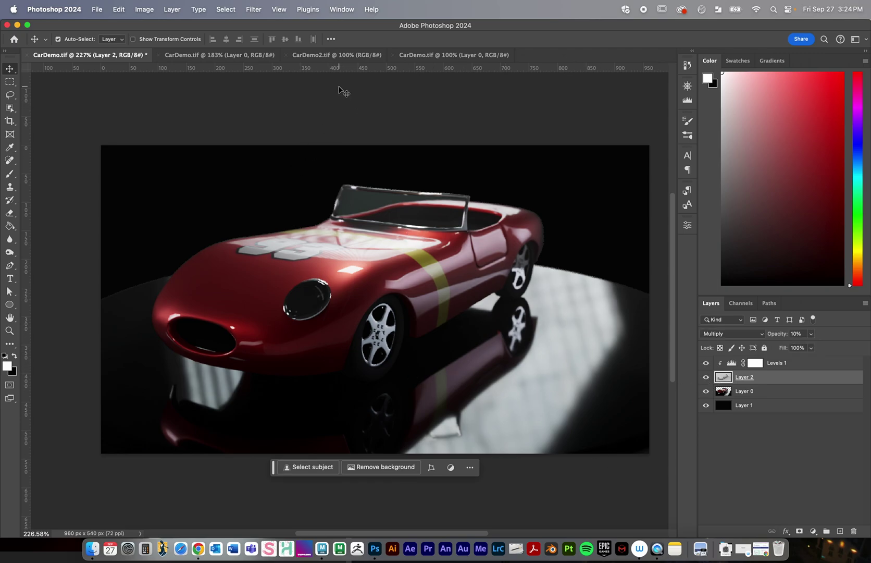
- In the separate AO pass document, add a Levels adjustment layer and lower its white input level to brighten the image
left_click(216, 55)
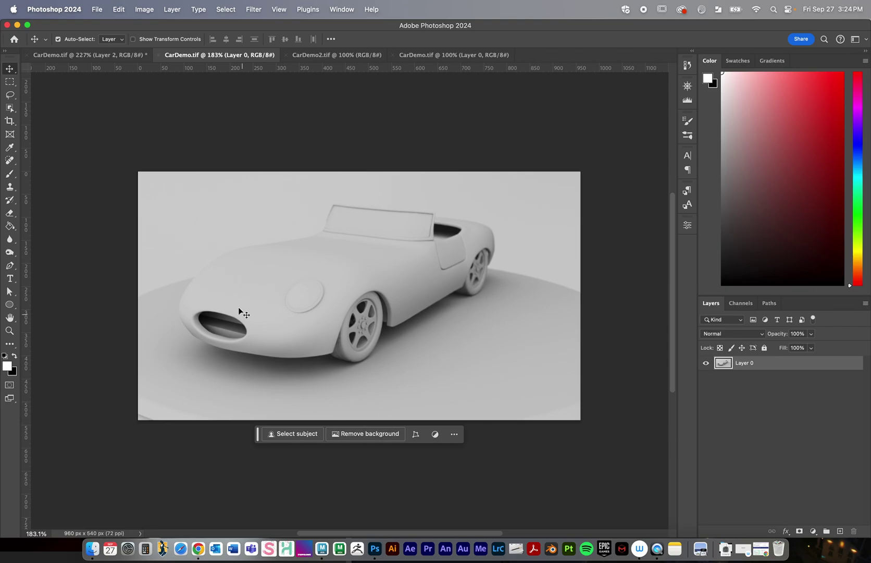
left_click(814, 531)
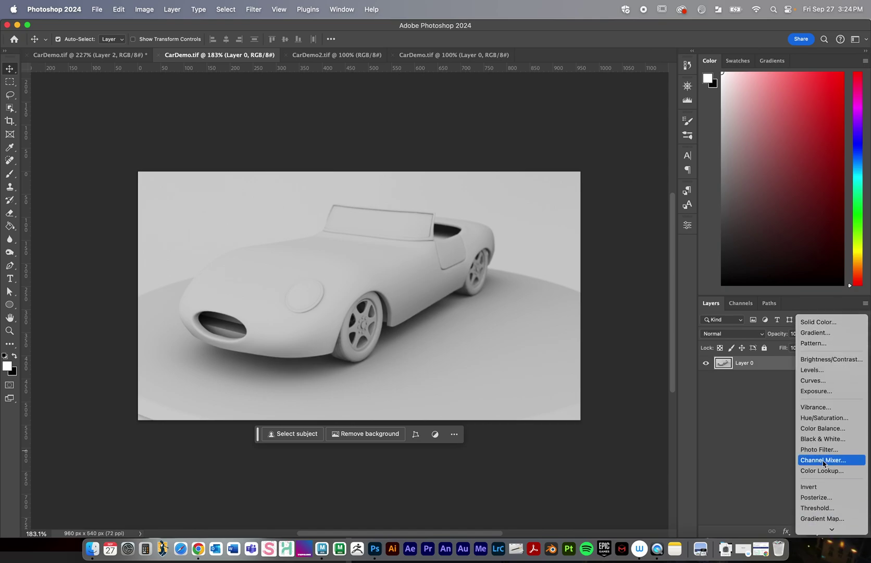
left_click(823, 371)
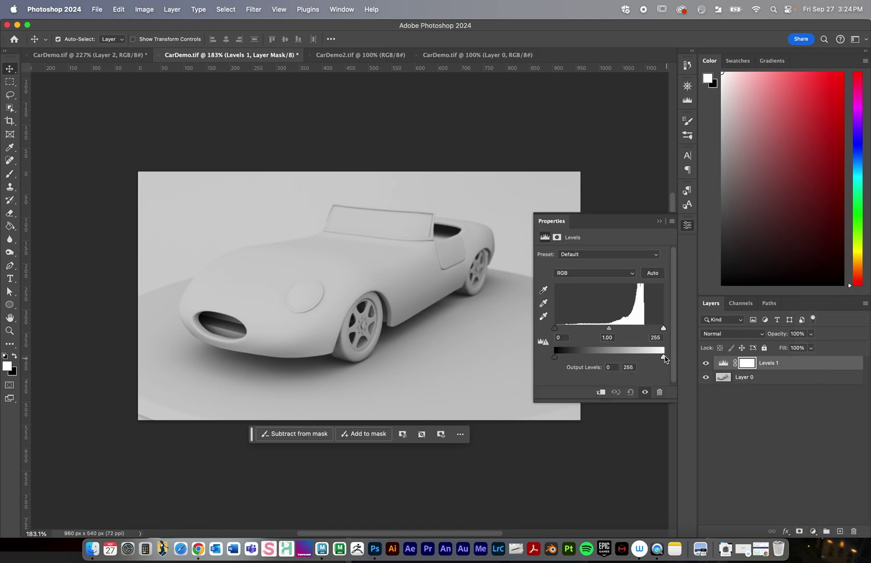
left_click_drag(663, 328, 649, 329)
left_click(660, 221)
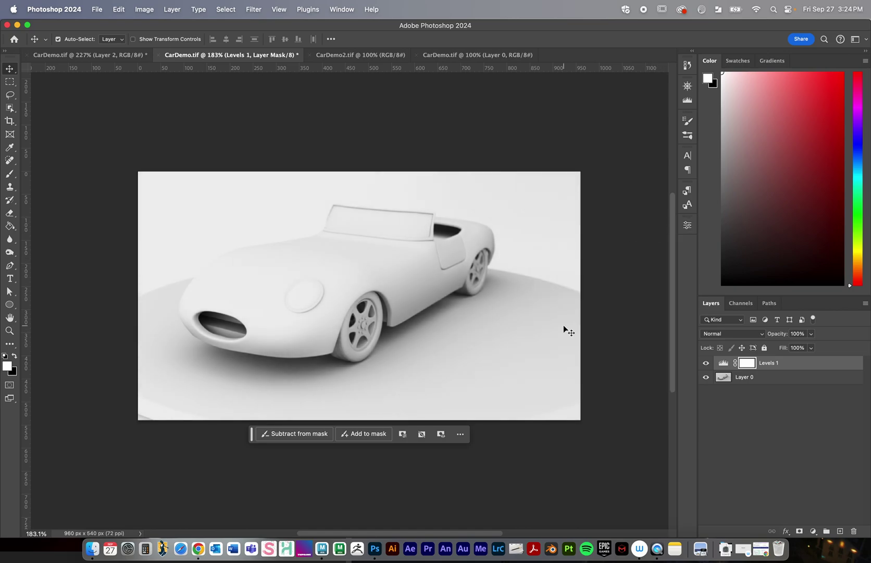
- Duplicate the wireframe document's layer into CarDemo2.tif and switch to that document
left_click(459, 55)
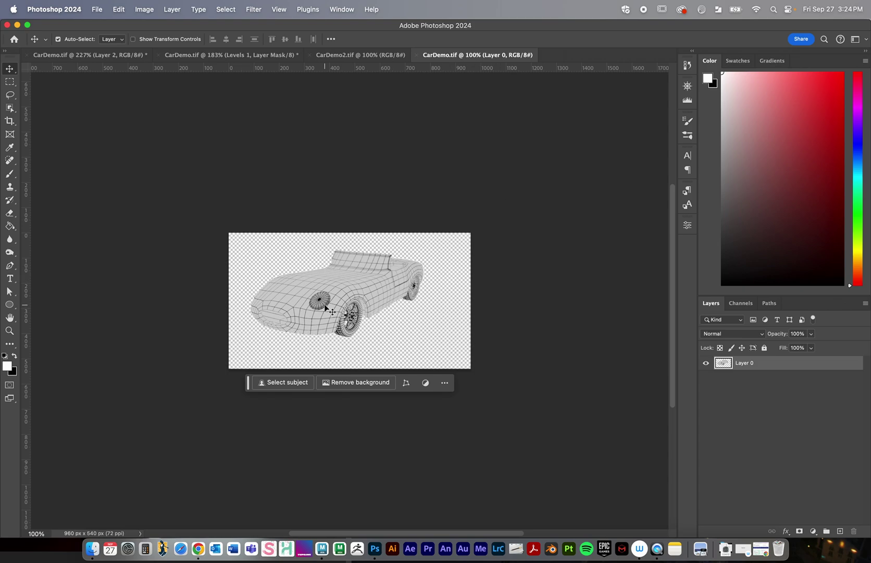
right_click(744, 368)
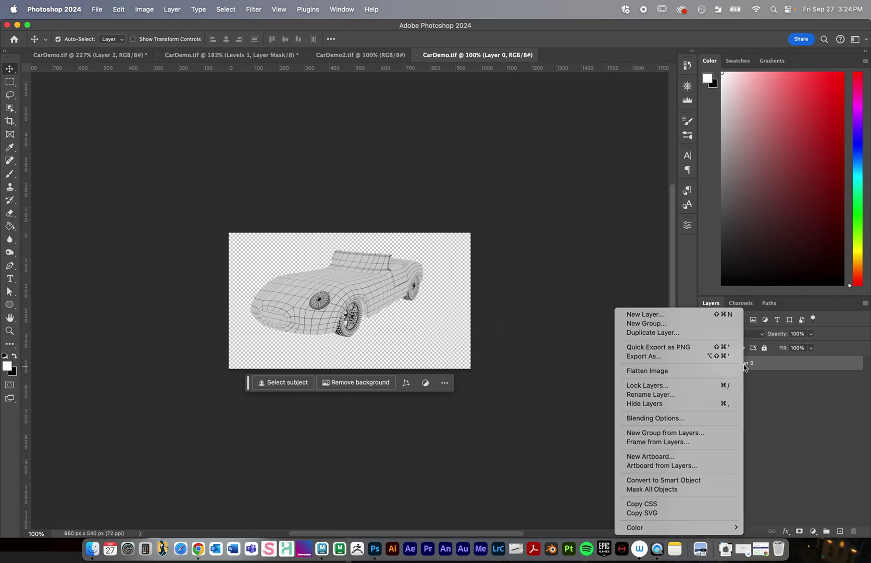
left_click(706, 332)
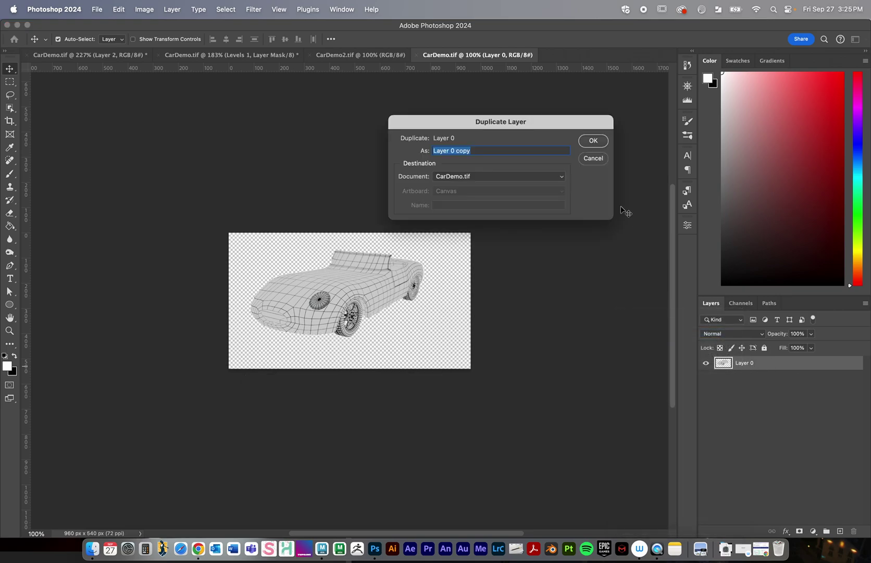
left_click(502, 178)
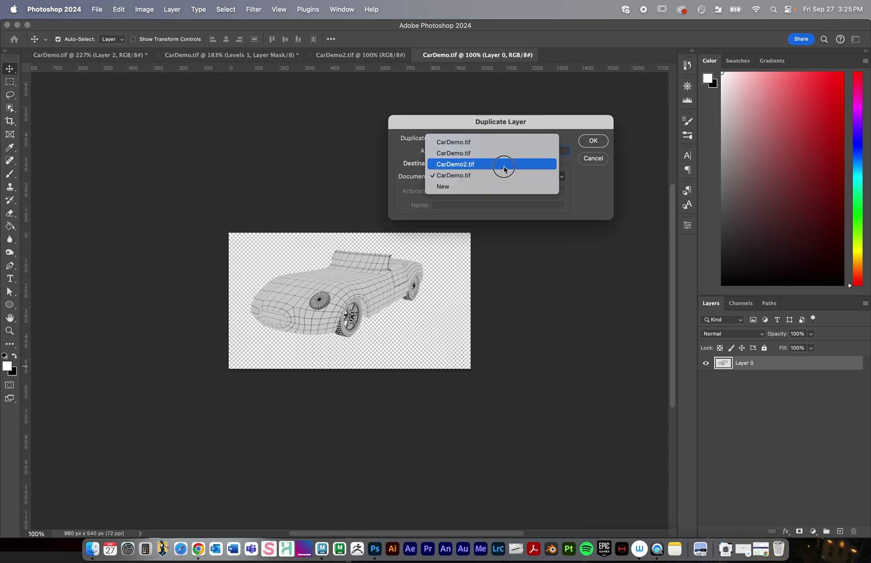
left_click(508, 165)
left_click(588, 142)
left_click(357, 56)
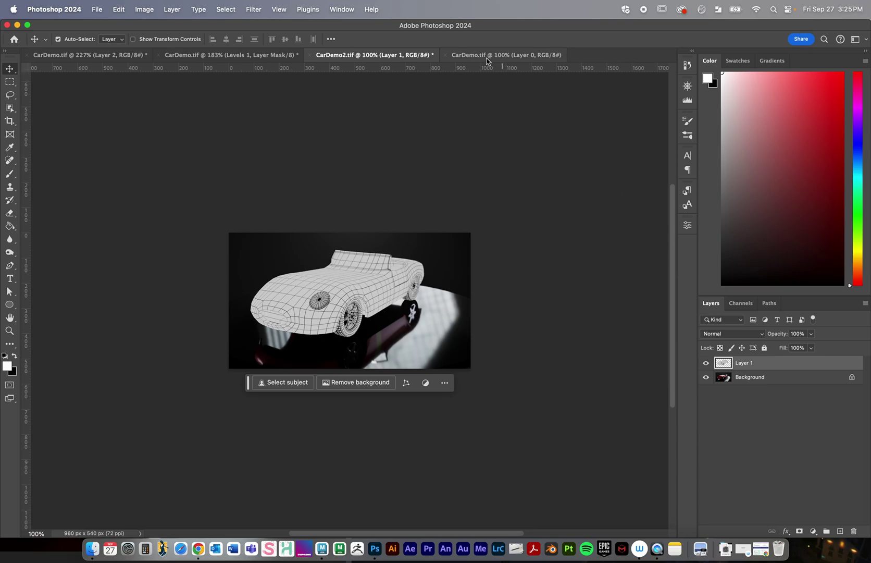
- Duplicate the wireframe document's layer into the AO pass document and switch to that document
left_click(237, 56)
left_click(488, 56)
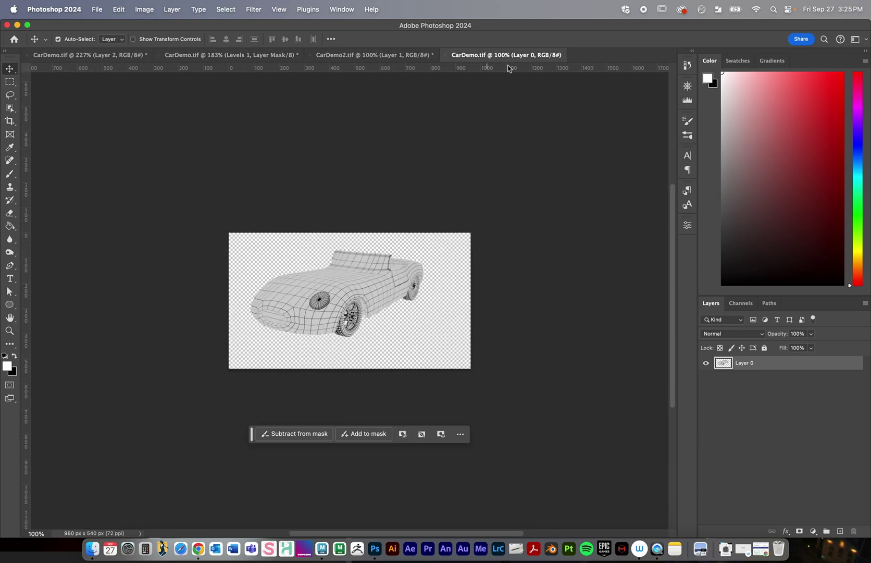
right_click(750, 366)
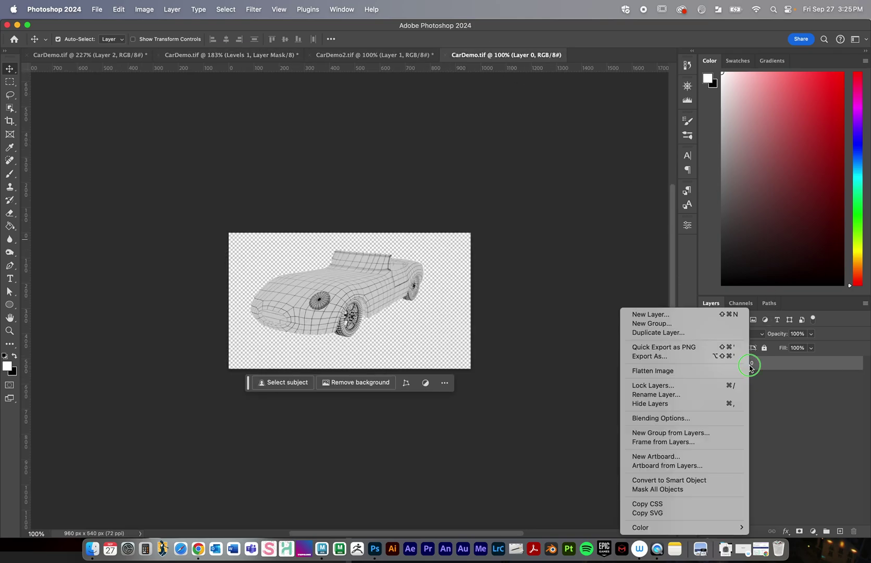
left_click(664, 333)
left_click(475, 176)
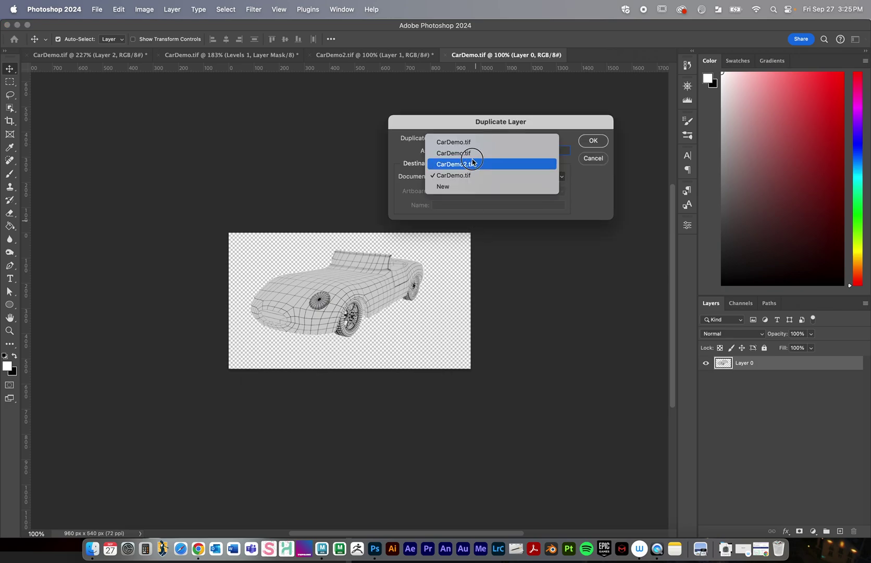
left_click(471, 151)
left_click(593, 141)
left_click(222, 56)
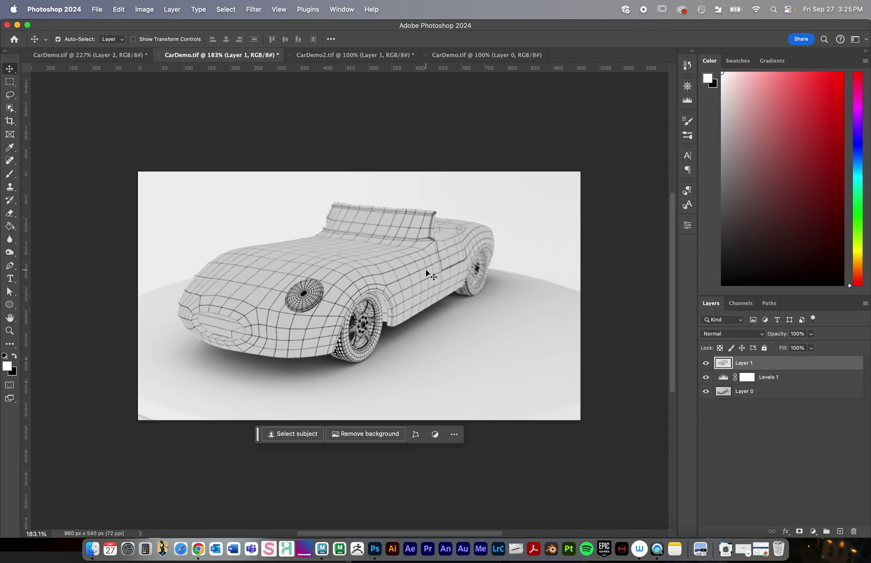
- Try the Soft Light blend mode on the wireframe layer, comparing the image with the Levels adjustment and the wireframe hidden
left_click(719, 334)
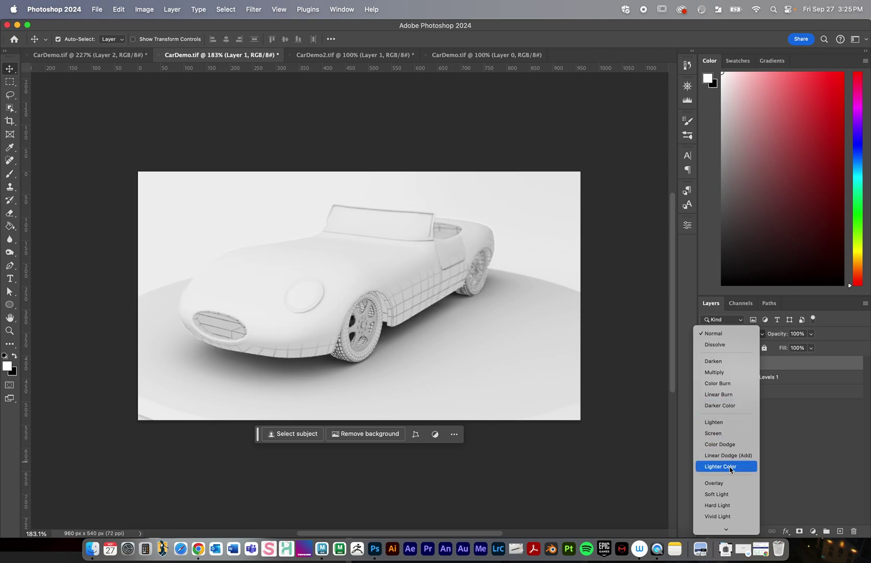
left_click(725, 494)
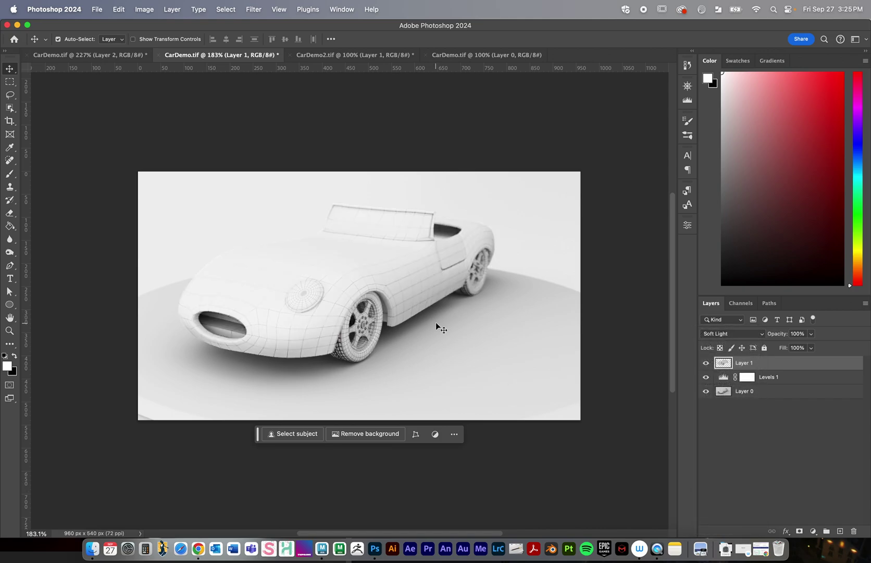
left_click(706, 377)
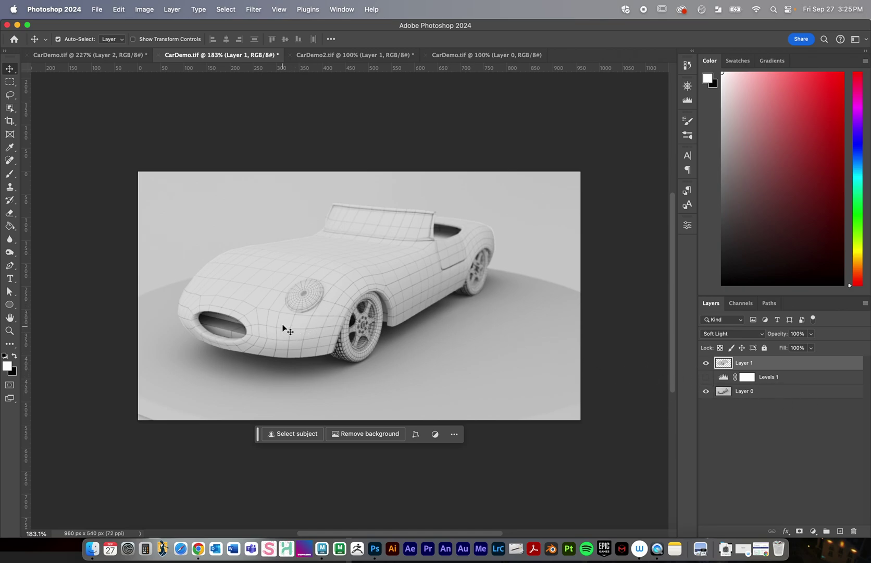
left_click(706, 362)
left_click(706, 362)
left_click(706, 363)
left_click(706, 363)
left_click(706, 362)
left_click(706, 362)
- Set the wireframe layer's blend mode to Multiply and its opacity to 50%
left_click(735, 334)
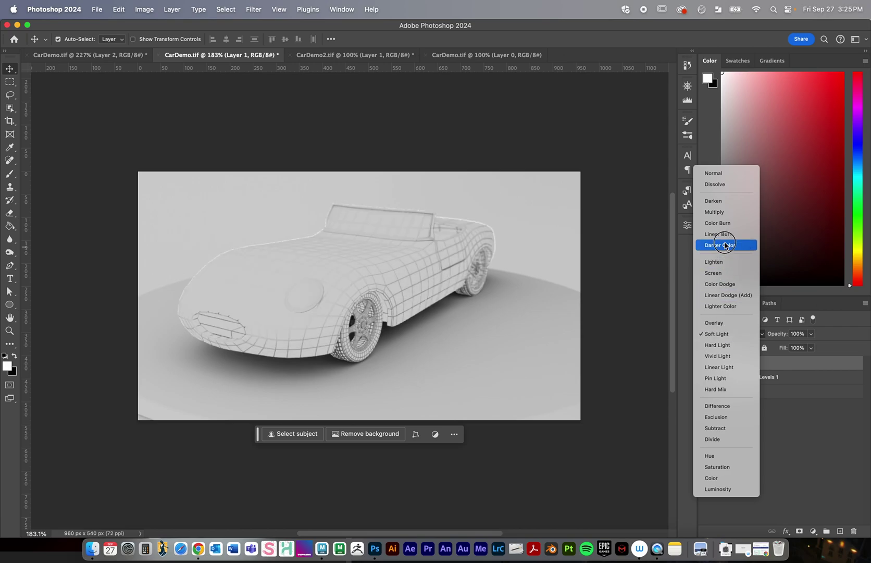
left_click(716, 211)
left_click_drag(810, 334, 790, 345)
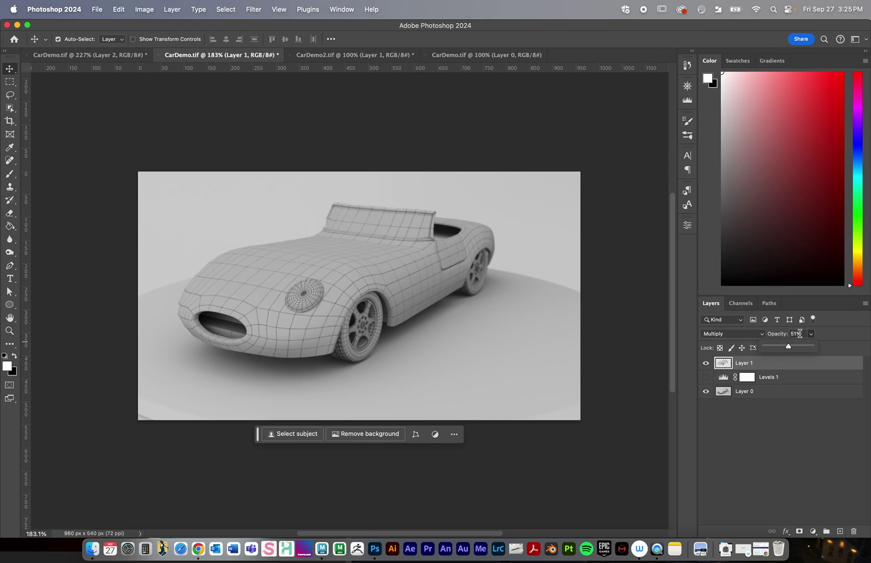
left_click(797, 333)
type("50")
key("Return")
left_click(789, 445)
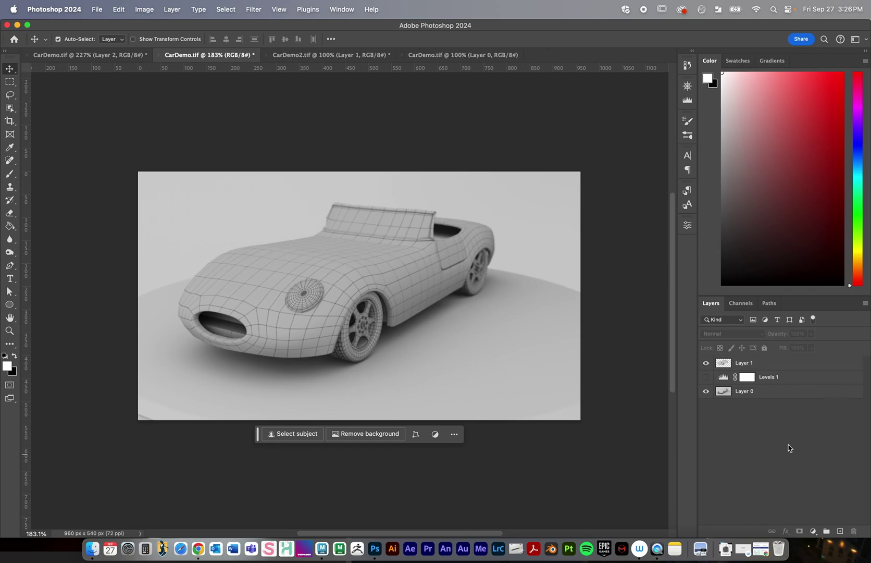
- Compare the image with the wireframe layer and the Levels adjustment toggled, leaving both visible
left_click(706, 363)
left_click(707, 364)
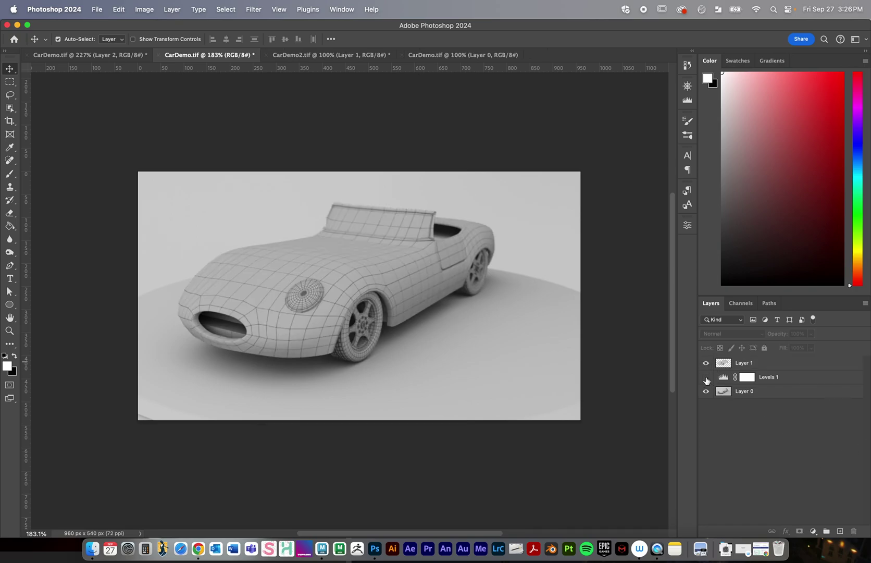
left_click(706, 378)
left_click(707, 377)
left_click(706, 377)
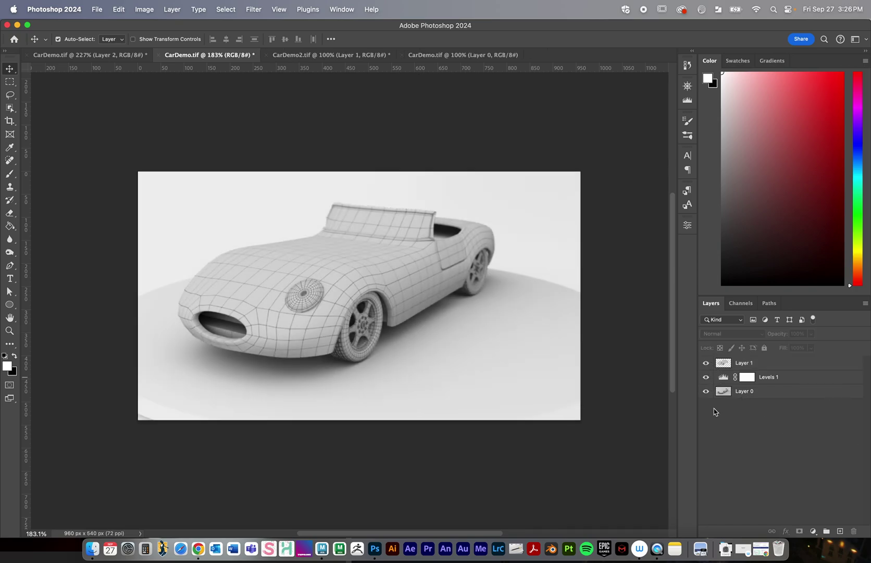
- Examine the wireframe-over-AO composite up close and compare it with the color composite document
key("z")
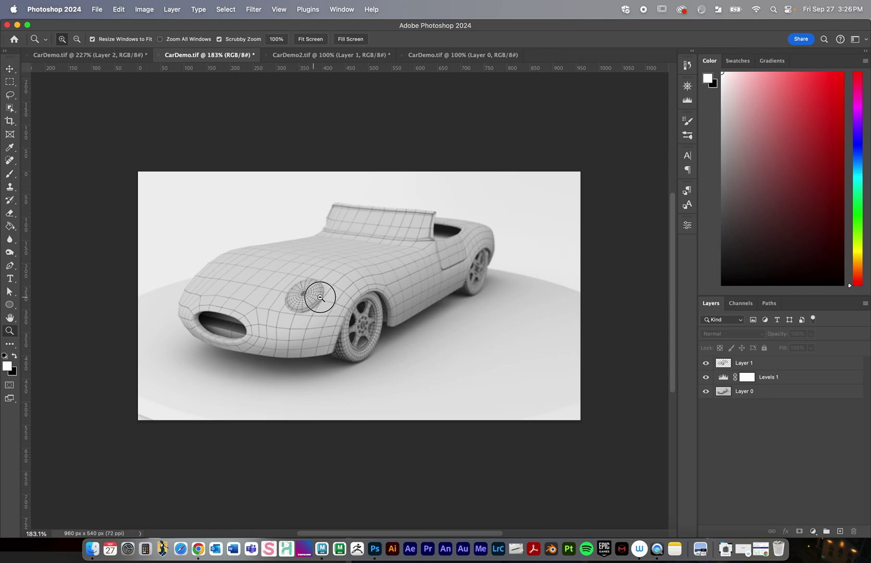
left_click_drag(315, 297, 337, 296)
left_click_drag(411, 314, 433, 300)
key("z")
left_click_drag(488, 326, 448, 311)
key("z")
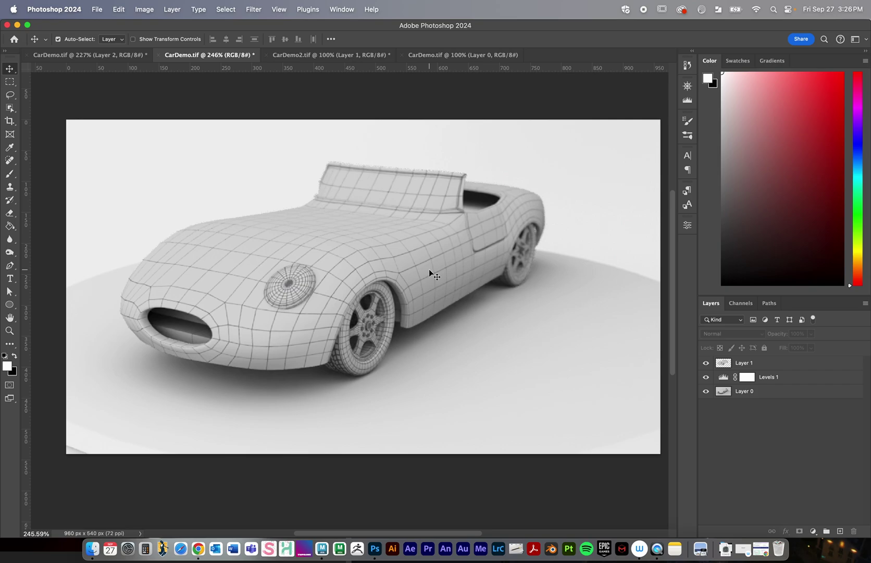
left_click(86, 56)
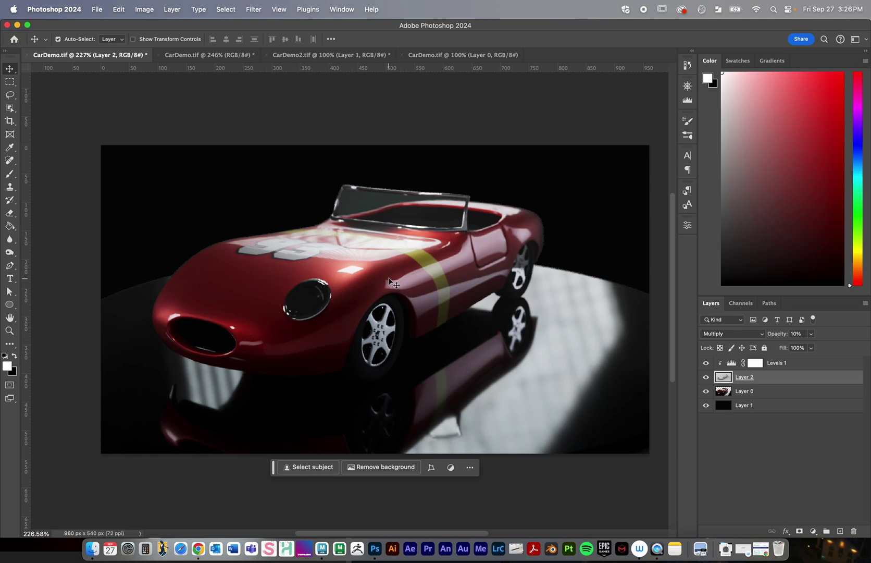
left_click(200, 55)
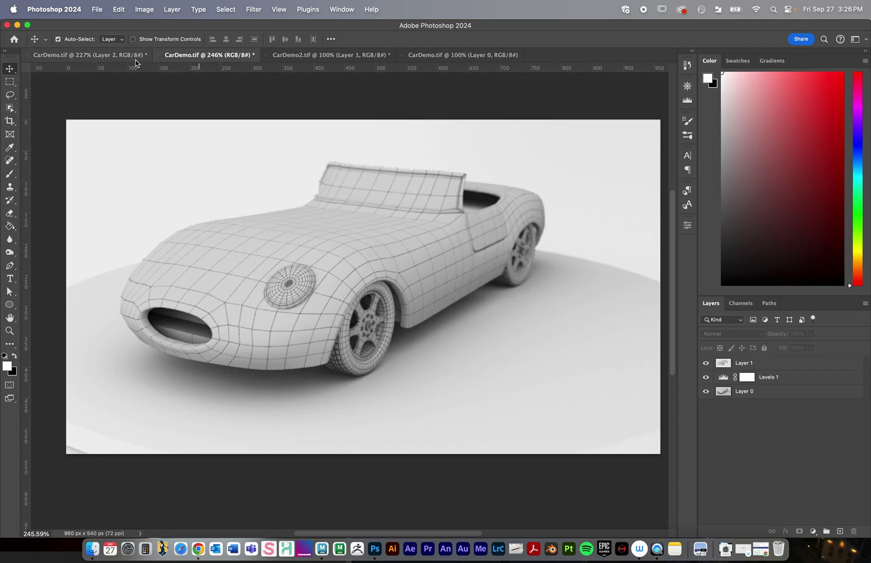
left_click(101, 55)
left_click(207, 58)
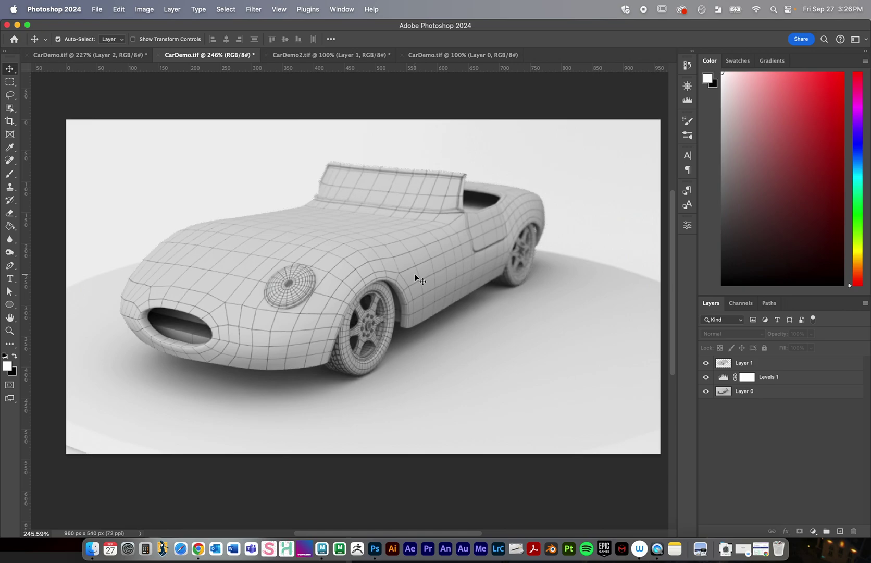
left_click(89, 55)
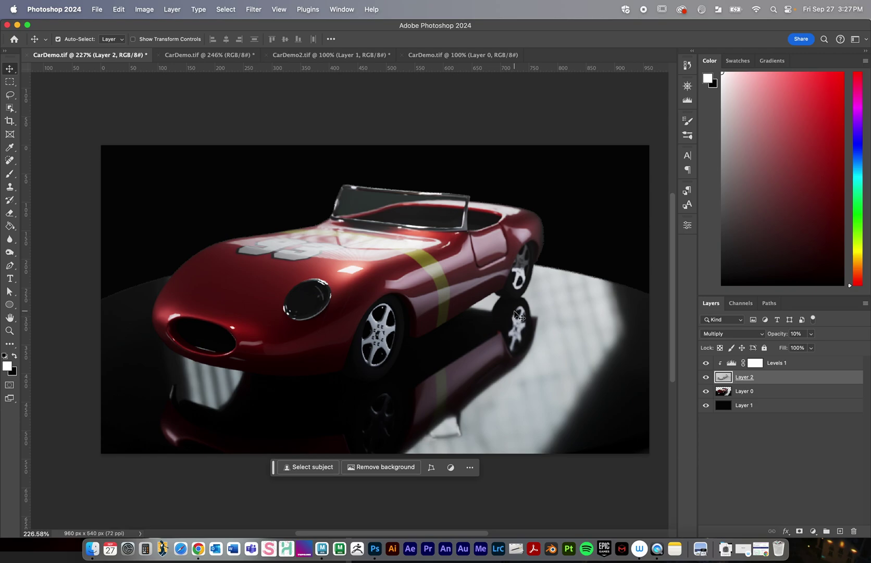
left_click(204, 56)
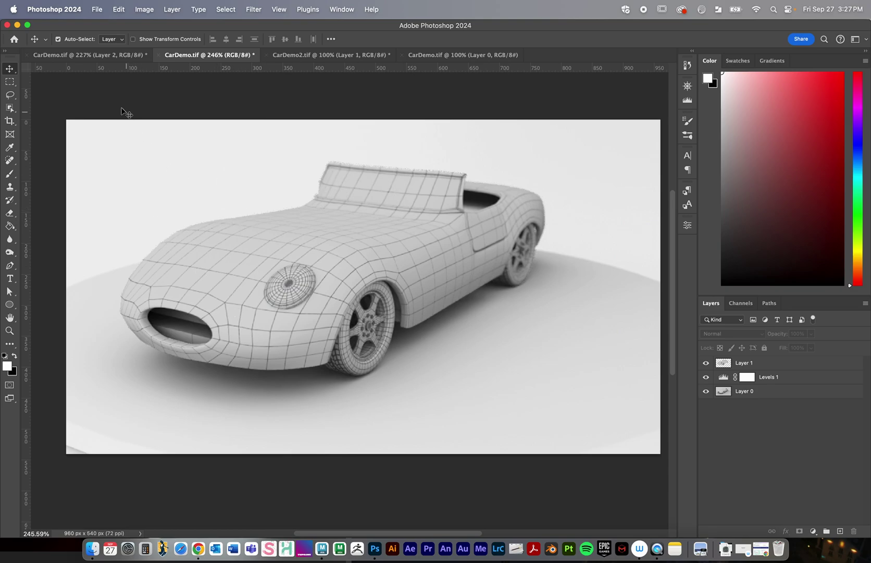
left_click(78, 55)
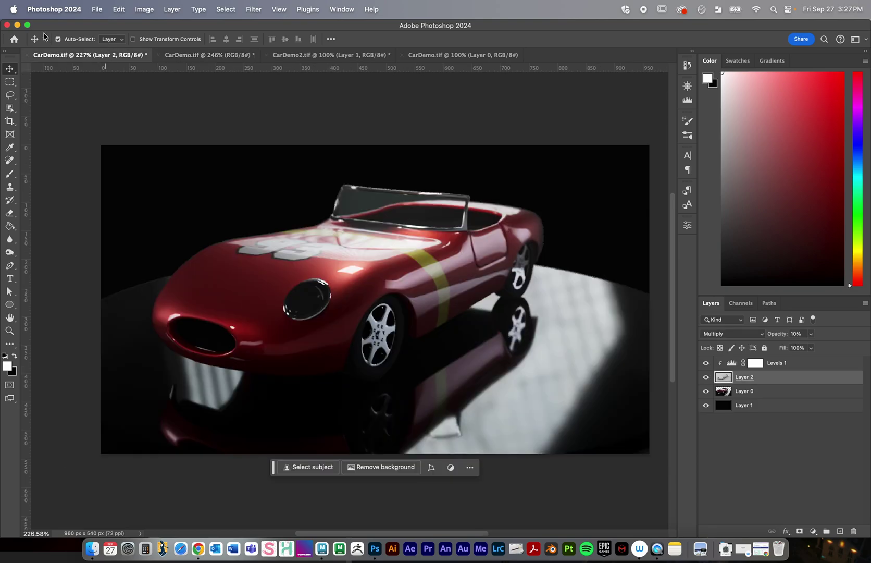
- Switch to Maya and set the render output's frame/animation extension to name.#.ext, keeping a frame padding of 4
left_click(17, 25)
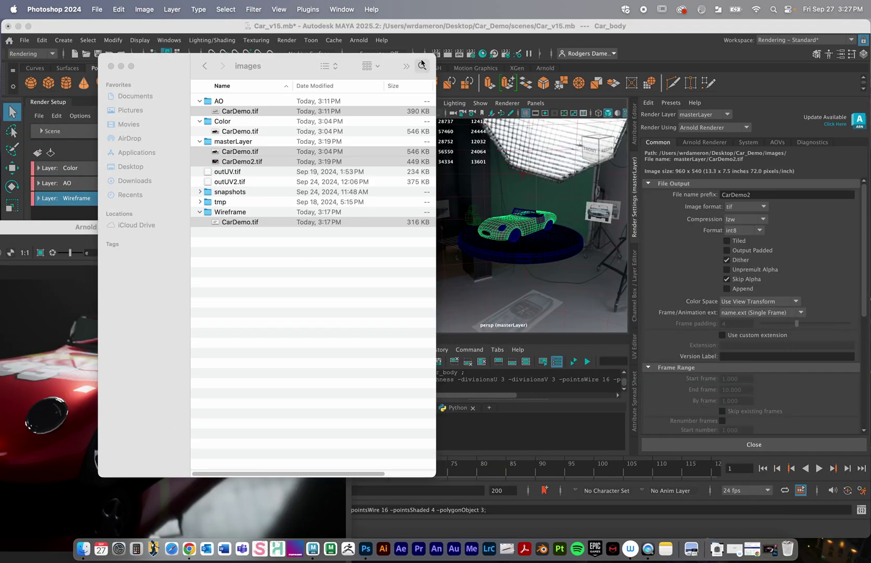
left_click(403, 30)
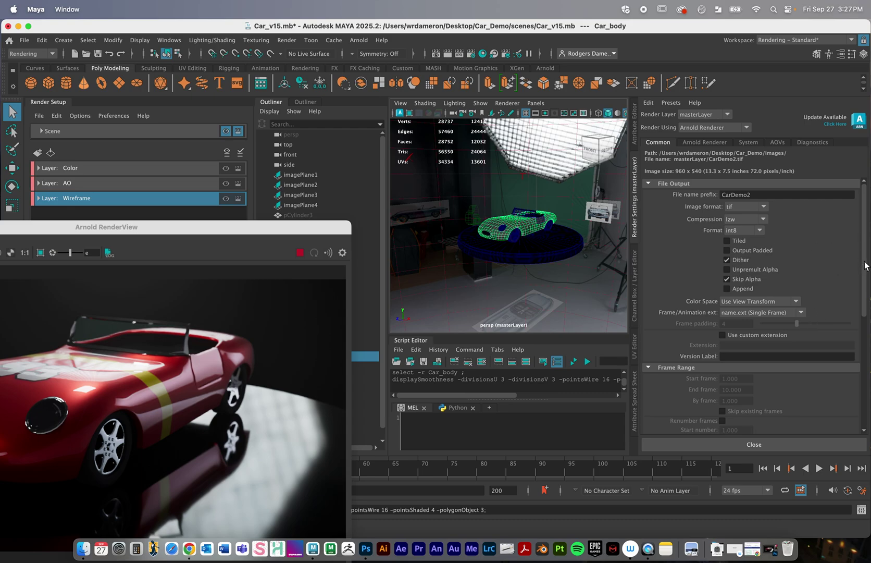
left_click_drag(865, 265, 865, 283)
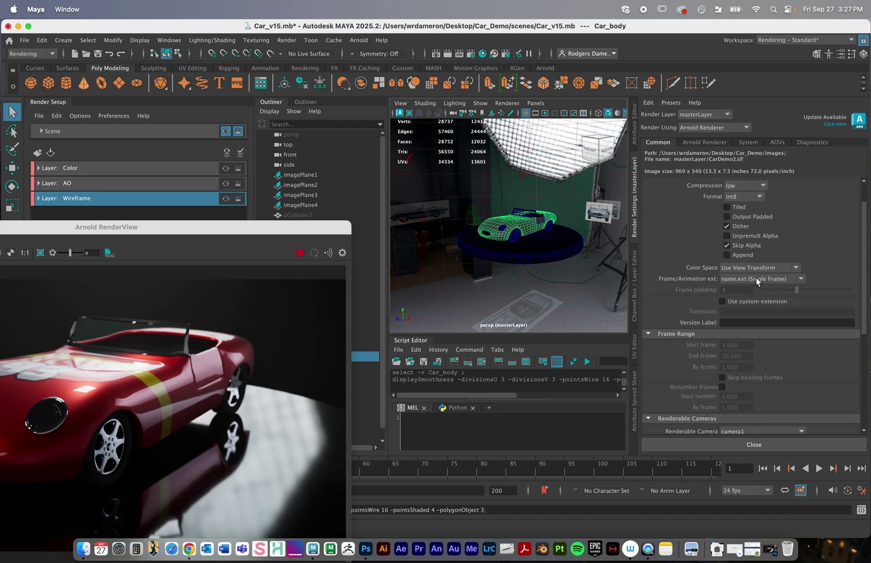
left_click(791, 280)
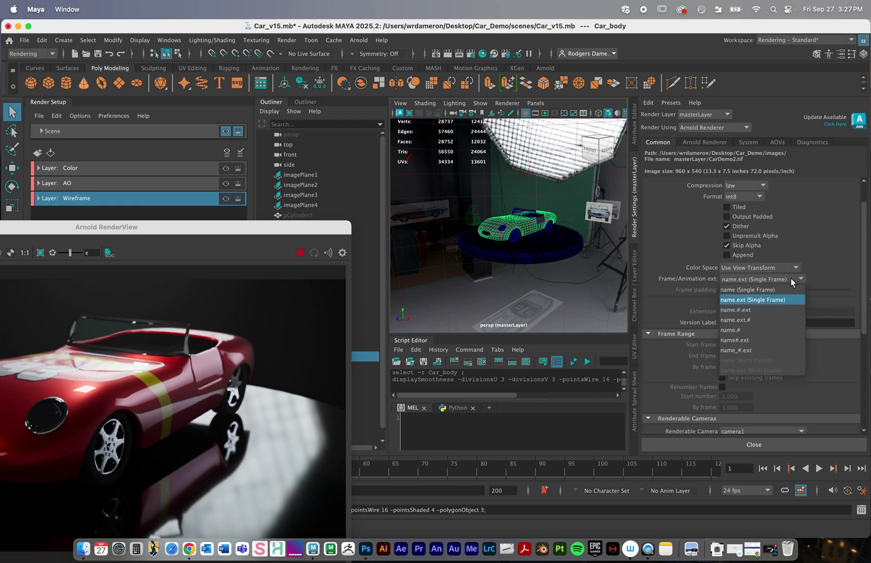
left_click(779, 309)
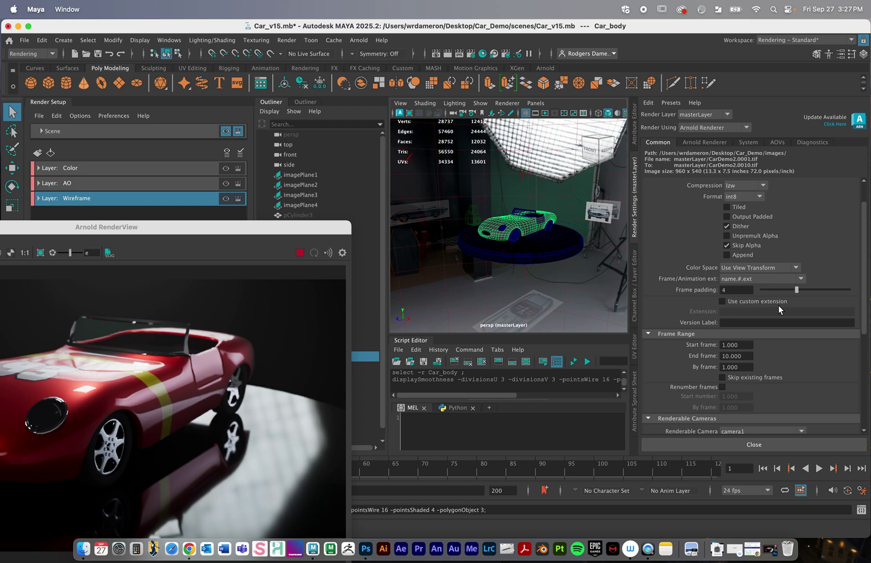
double_click(734, 290)
- Set the render frame range's end frame to 200 and bring up the batch rendering commands
mouse_move(863, 247)
left_mouse_down()
mouse_move(866, 268)
mouse_move(867, 225)
mouse_move(863, 258)
left_mouse_up()
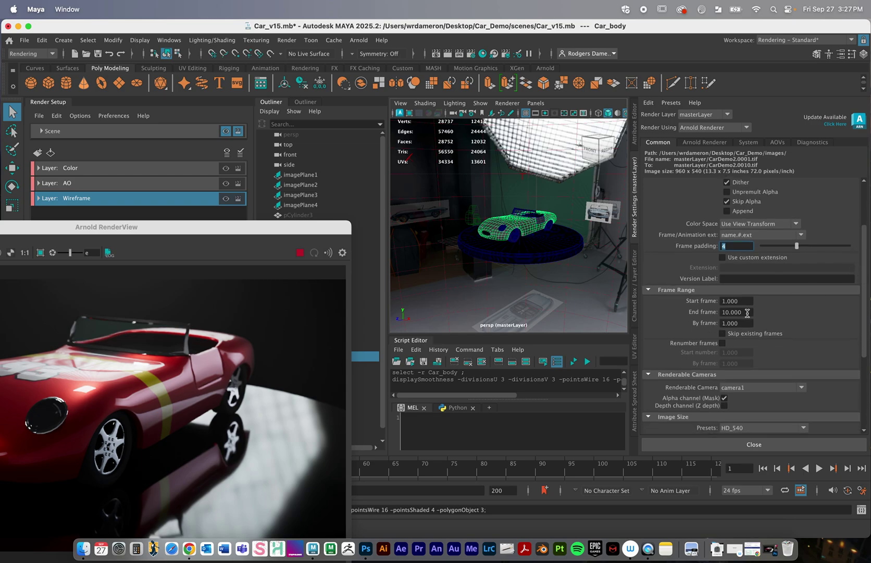
left_click_drag(748, 313, 719, 313)
type("200")
key("Return")
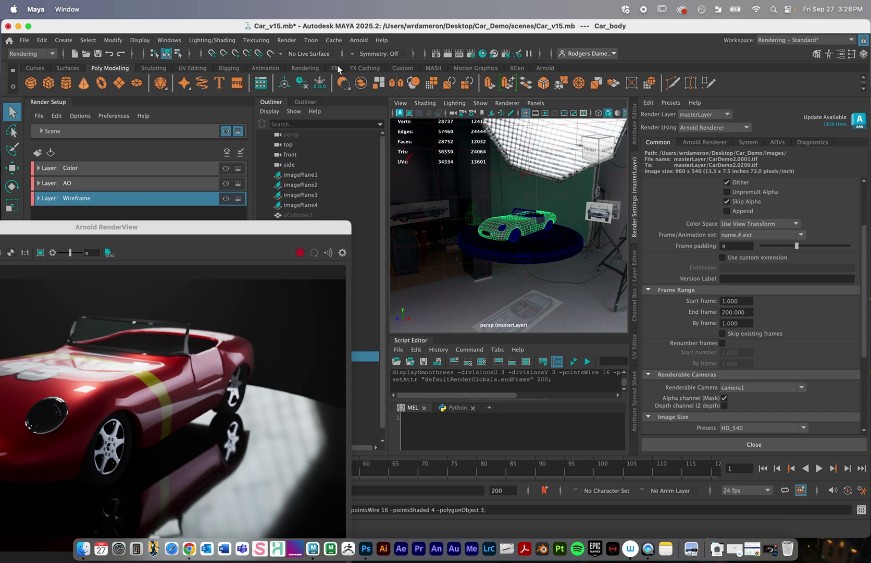
left_click(288, 41)
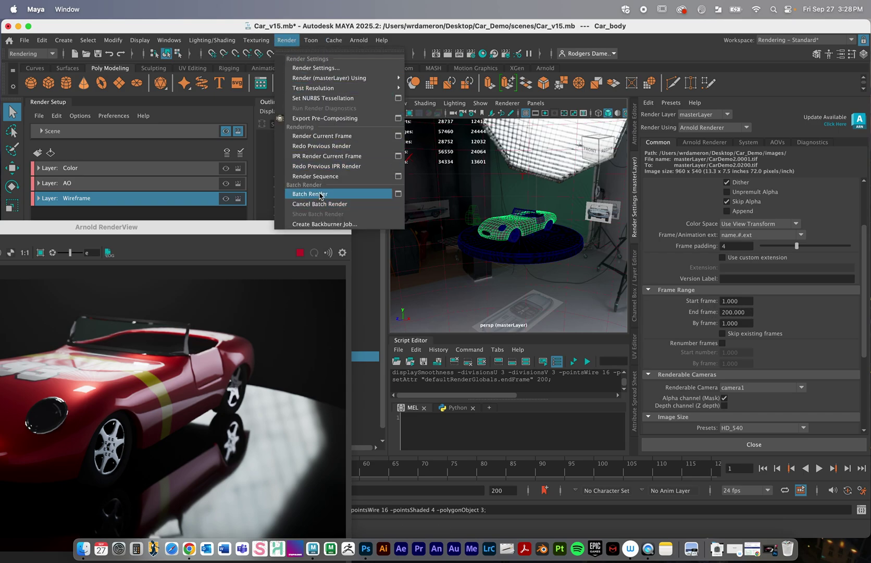